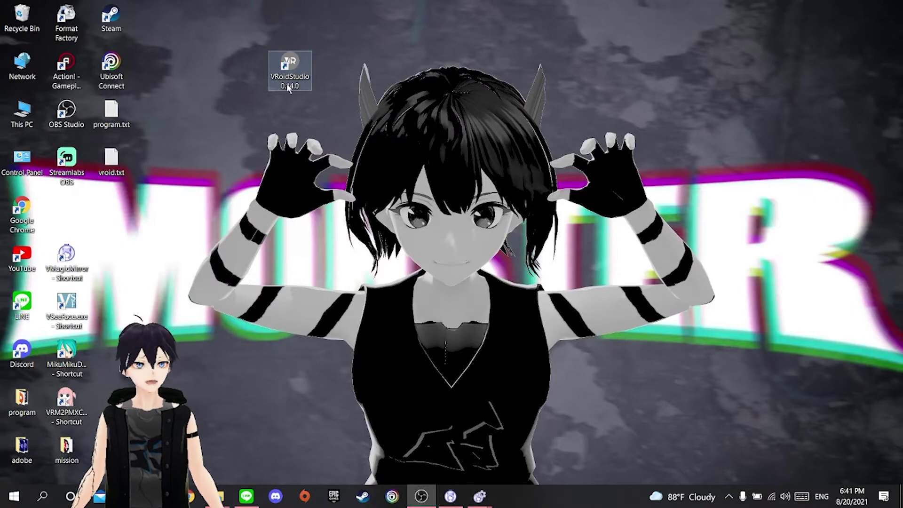
Step: Launch VRoid Studio in a maximized window and open the saved model "new look gs"
double_click(291, 81)
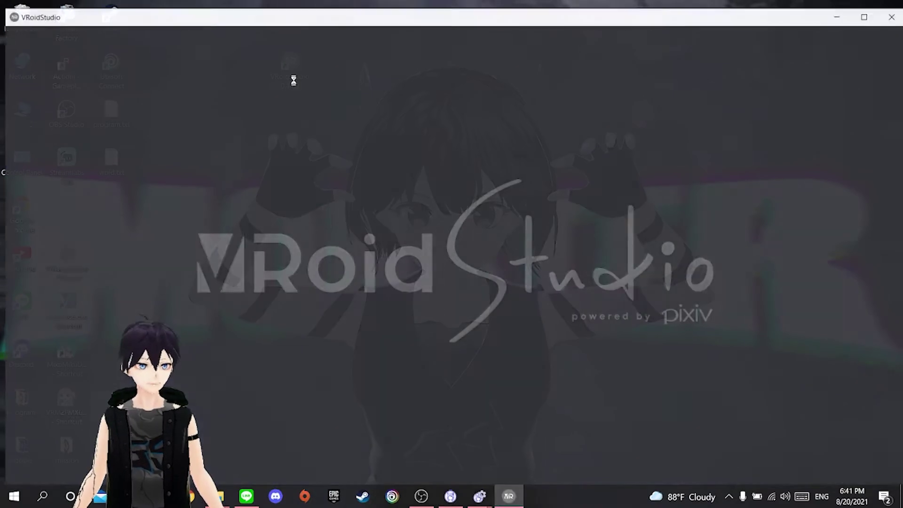
left_click(862, 17)
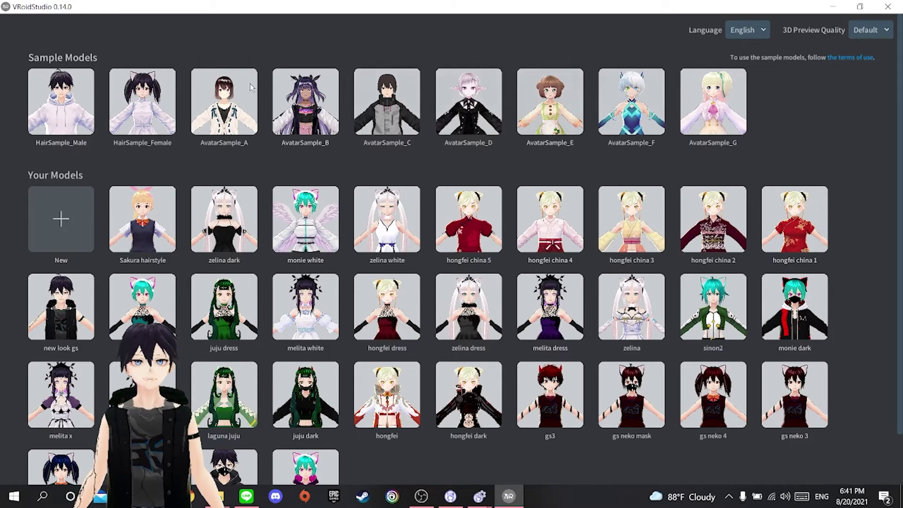
left_click(78, 200)
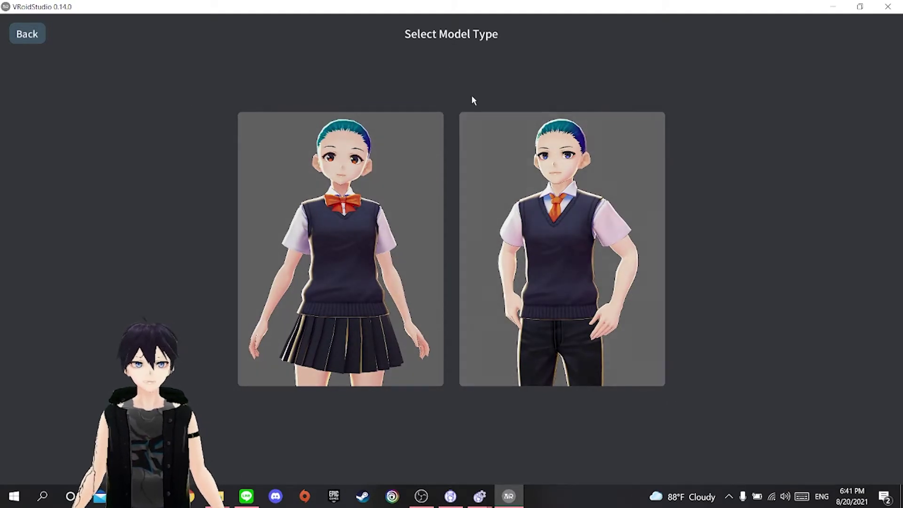
left_click(32, 36)
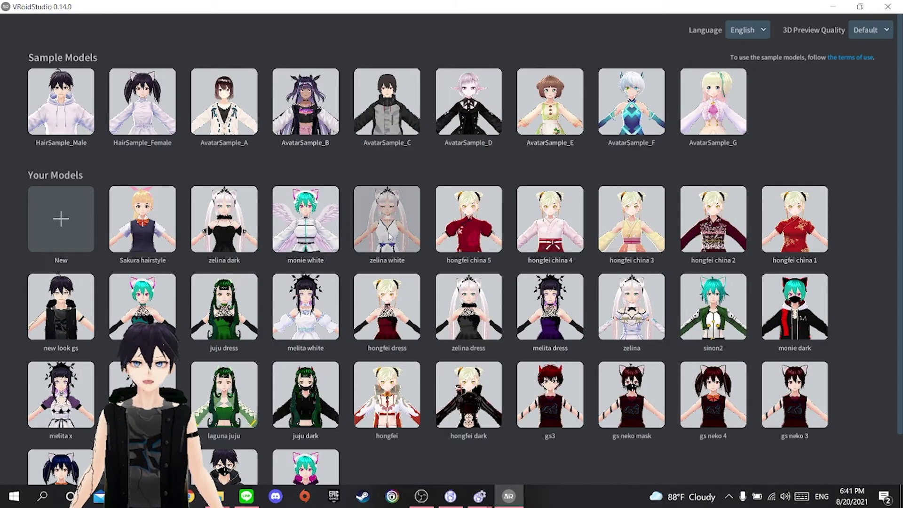
scroll(510, 284, "down", 1)
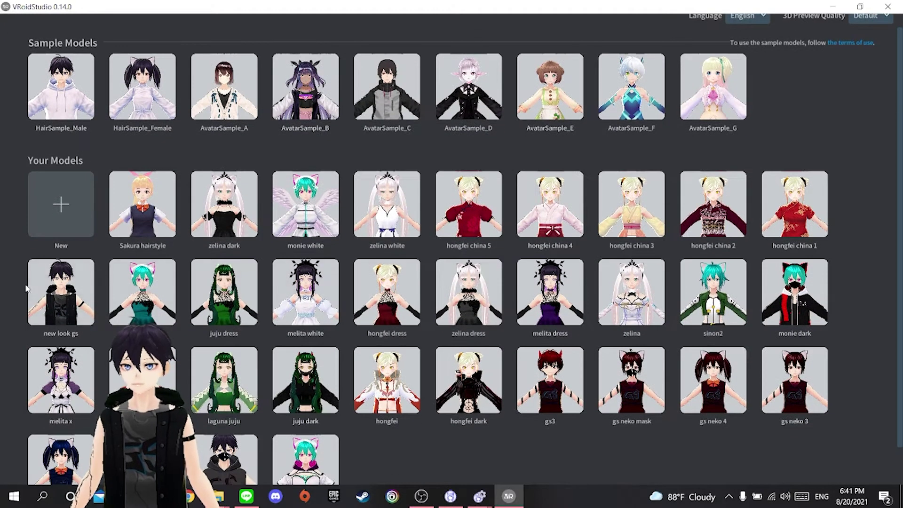
left_click(61, 295)
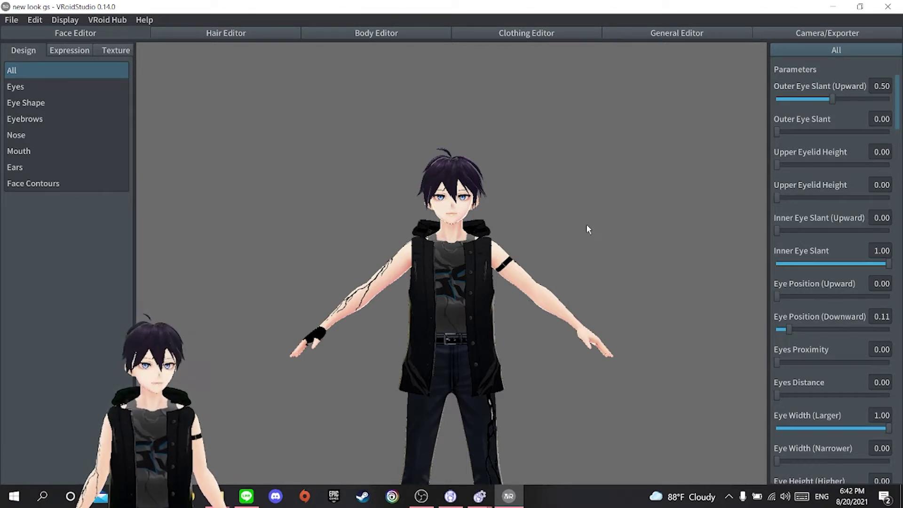
Step: Examine the character's face, hair and outfit from several angles and distances
right_click_drag(586, 225, 413, 230)
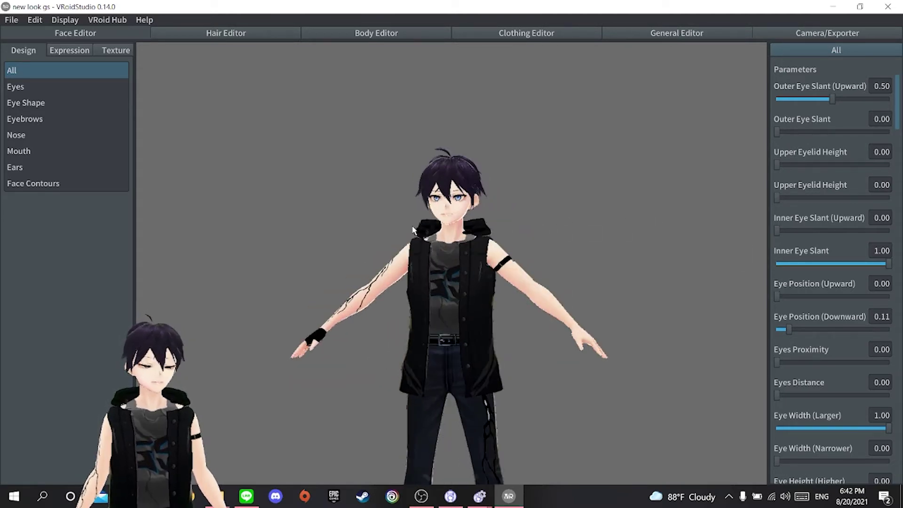
right_click_drag(560, 214, 508, 222)
scroll(483, 220, "up", 5)
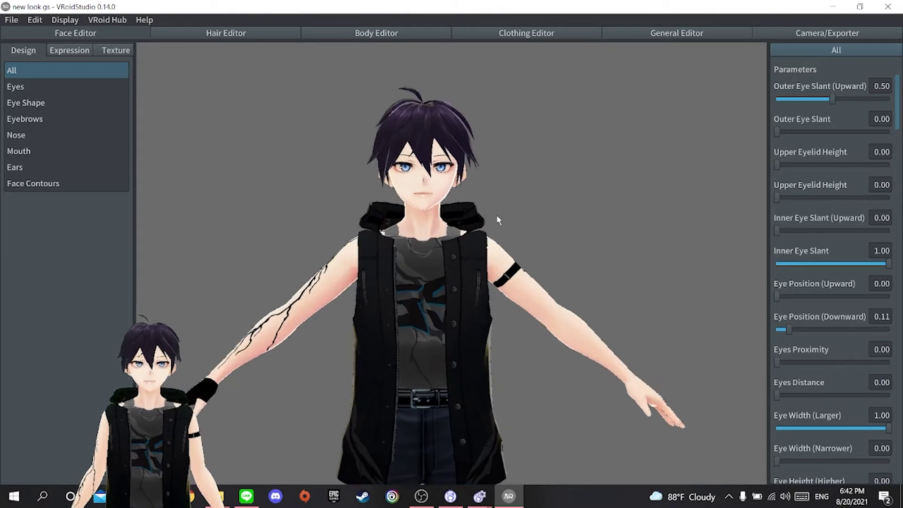
middle_click_drag(533, 206, 551, 228)
scroll(552, 232, "up", 2)
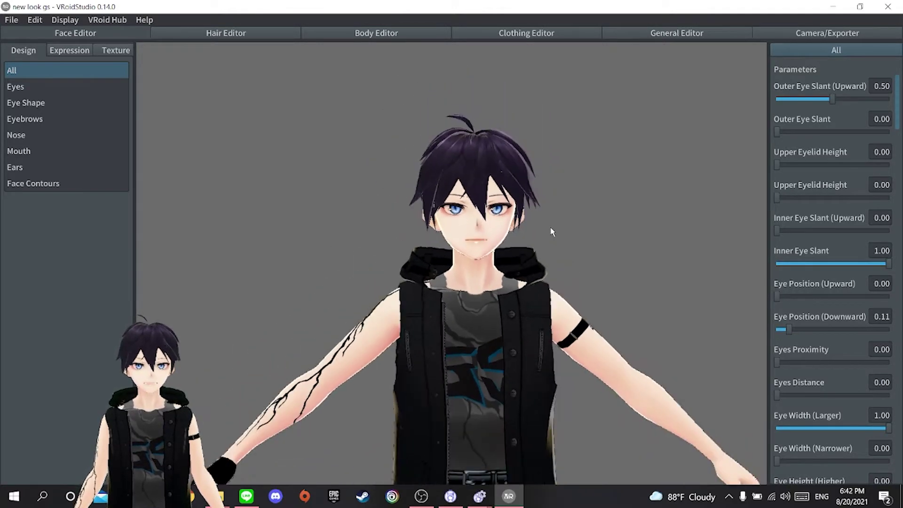
scroll(564, 226, "down", 3)
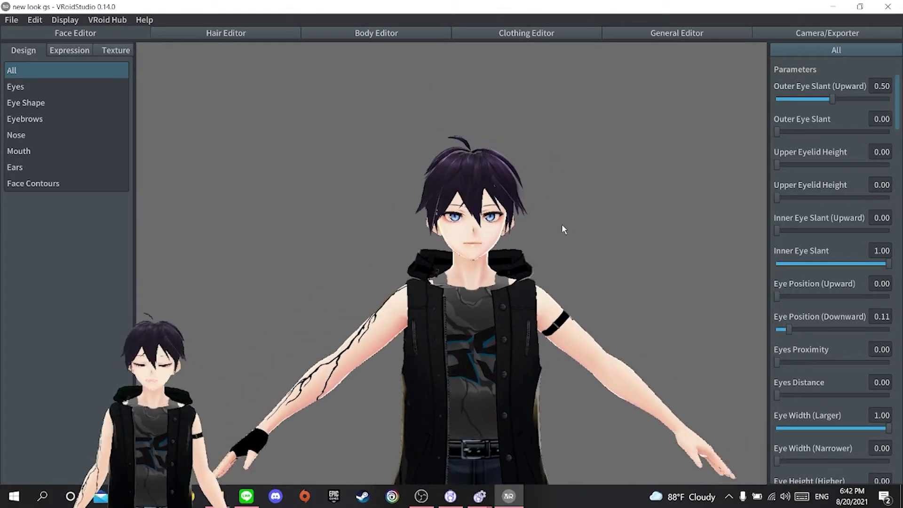
scroll(560, 224, "up", 4)
middle_click_drag(560, 224, 530, 238)
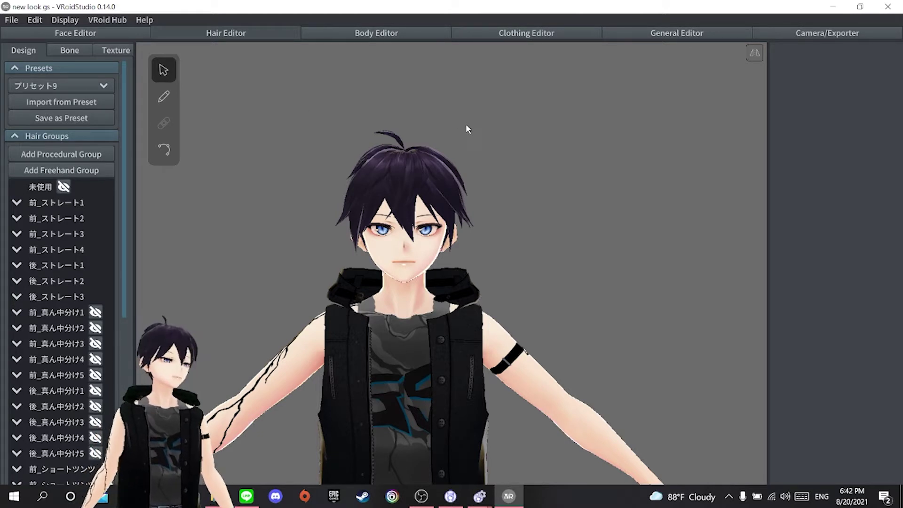
Step: Try the face's Eye Position (Upward), Eyes Proximity, Eye Width (Larger) and Eye Height (Higher) parameters, restoring each to its original value
left_click(76, 32)
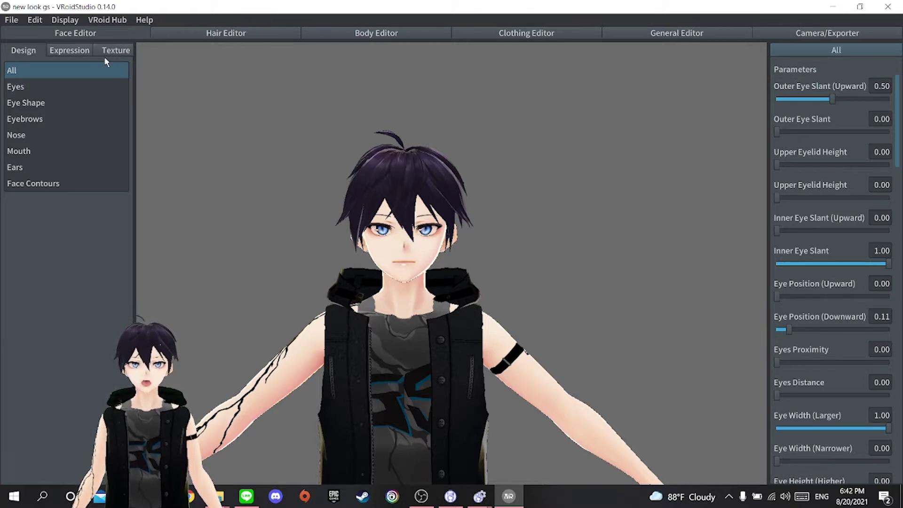
left_click(44, 89)
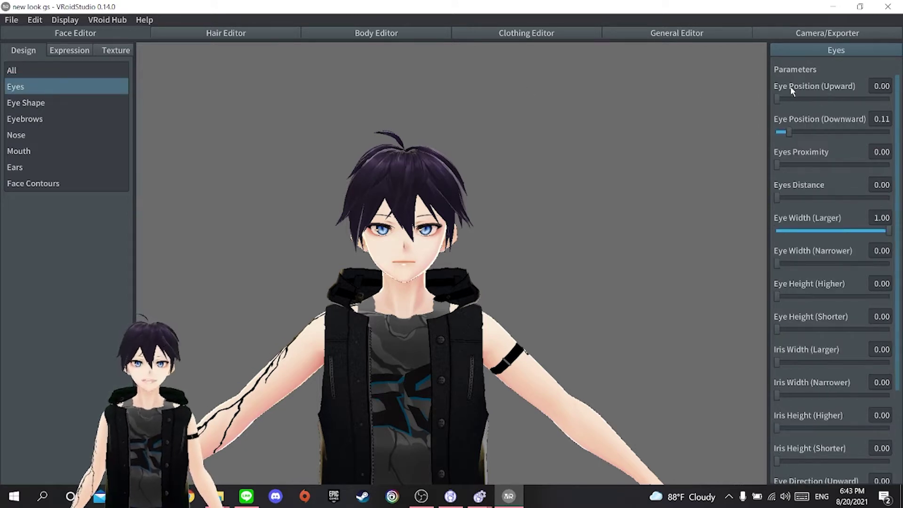
left_click_drag(778, 97, 768, 112)
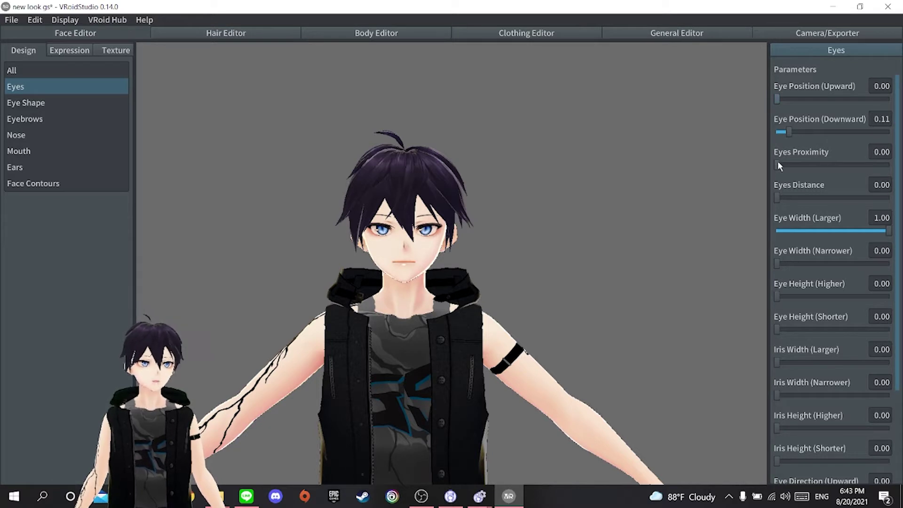
left_click_drag(777, 167, 718, 197)
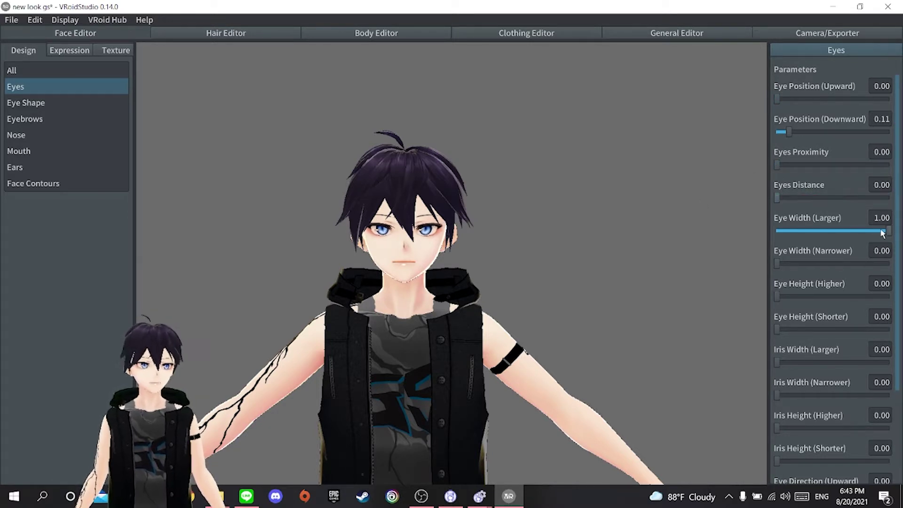
mouse_move(882, 234)
left_mouse_down()
mouse_move(705, 233)
mouse_move(891, 231)
left_mouse_up()
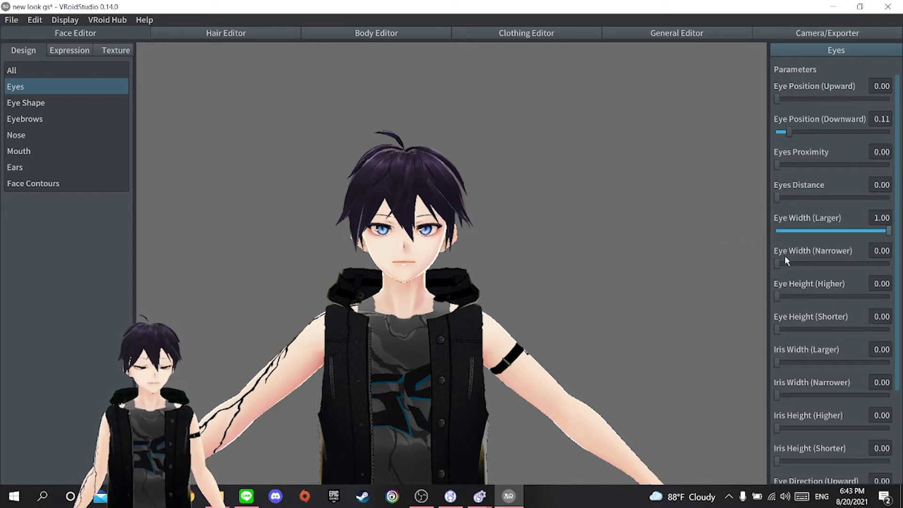
left_click_drag(776, 296, 681, 297)
scroll(800, 327, "down", 3)
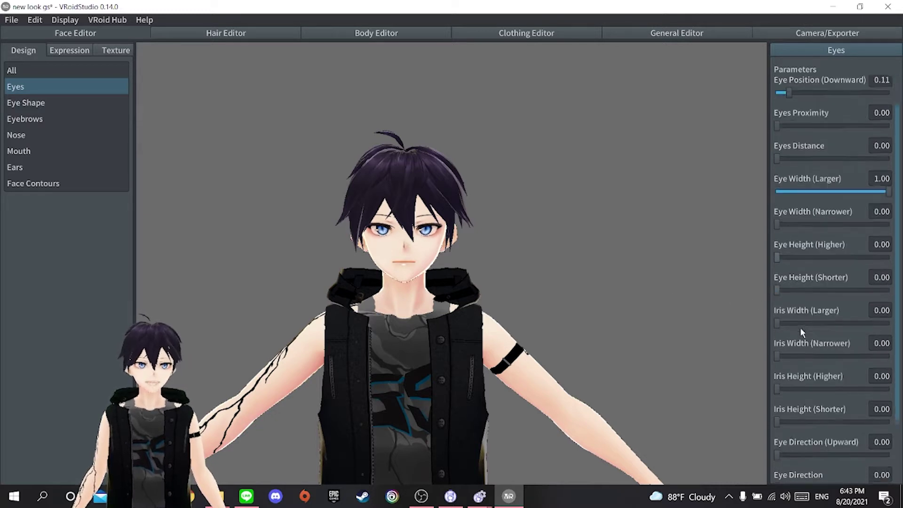
Step: Adjust the eye shape with Inner Eye Slant (Downward) at 1.00 and Outer Eye Slant (Upward) at 1.00
left_click(29, 102)
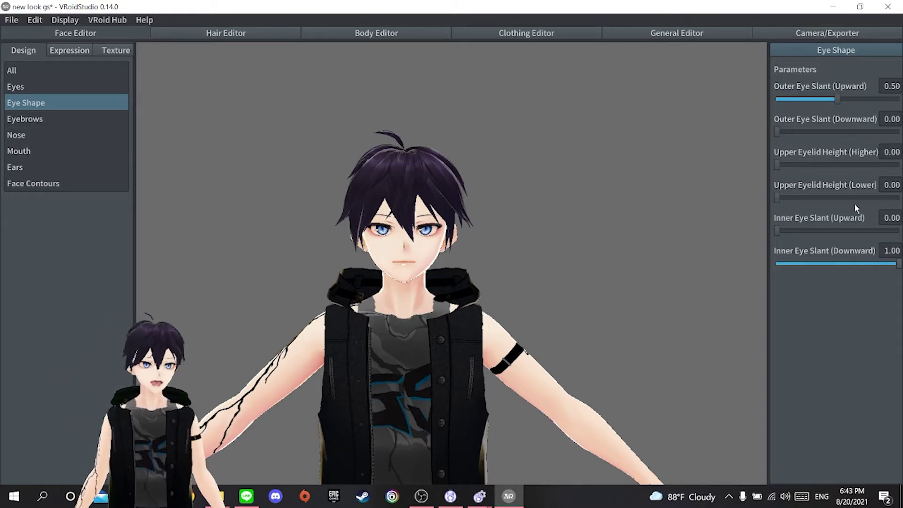
mouse_move(888, 266)
left_mouse_down()
mouse_move(790, 261)
mouse_move(896, 262)
mouse_move(705, 259)
mouse_move(898, 262)
left_mouse_up()
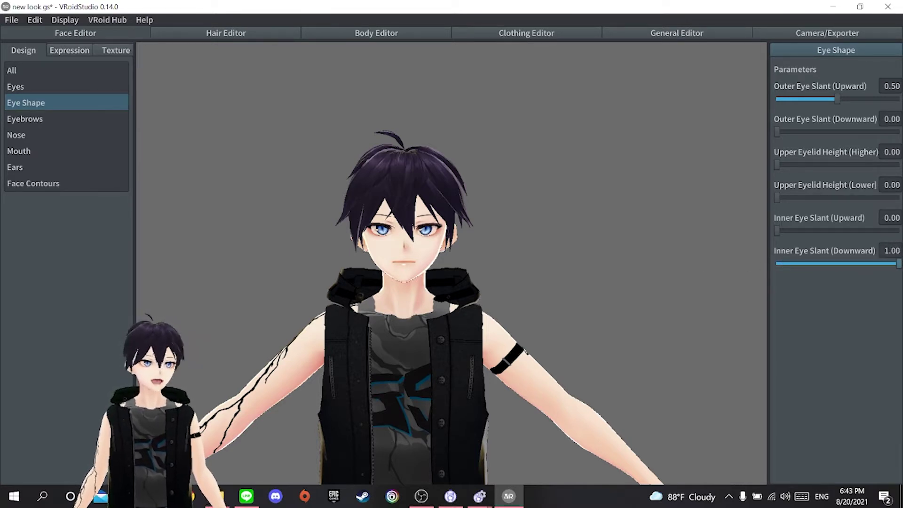
left_click_drag(813, 94, 898, 100)
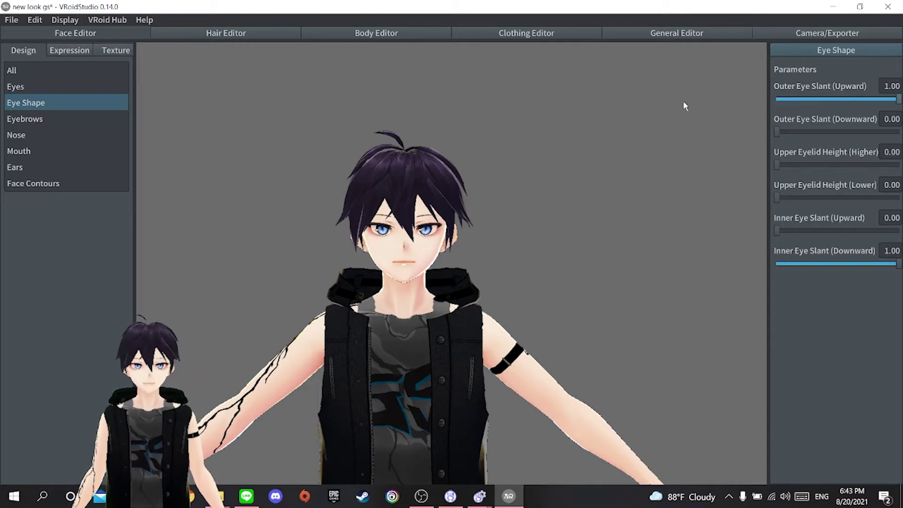
Step: Look through the face's Eyebrows, Nose and Mouth design parameters
left_click(56, 120)
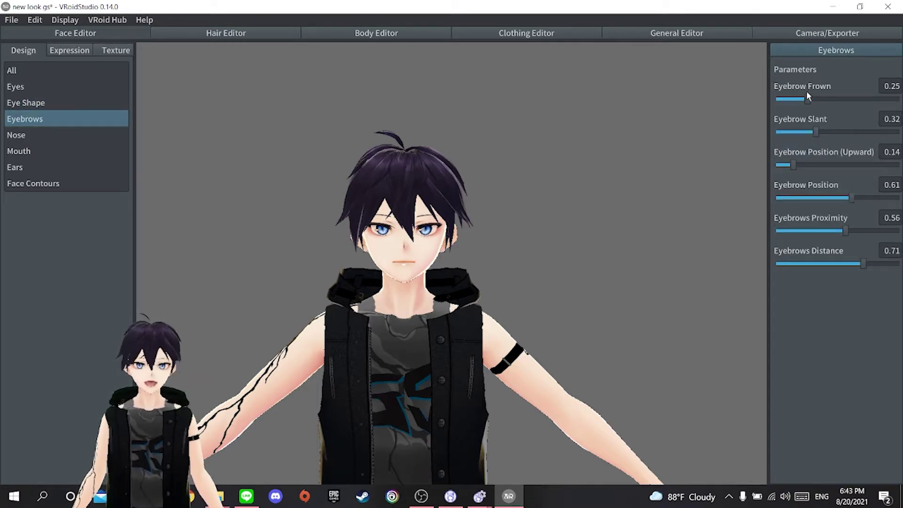
left_click(42, 135)
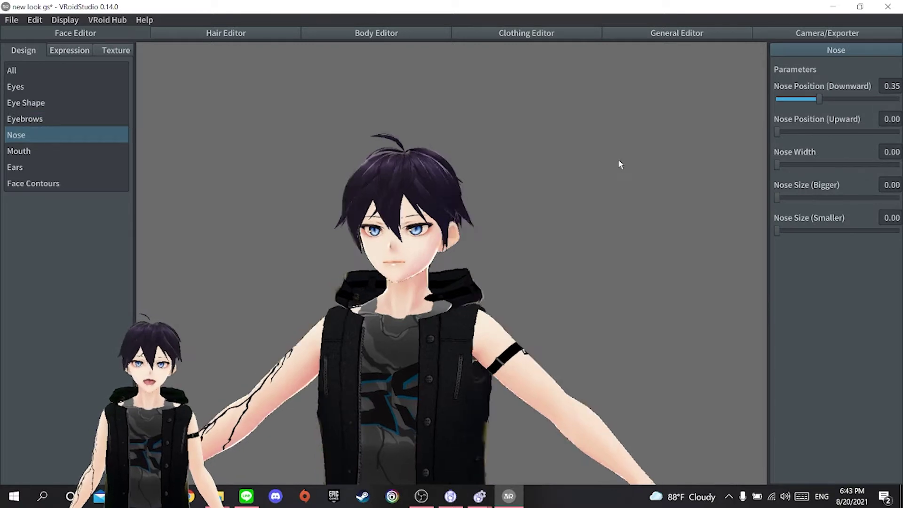
left_click(19, 151)
Step: Try raising Ear Tip Position (Upward) to 1.00 for pointed ears and return it to 0.00
left_click(14, 168)
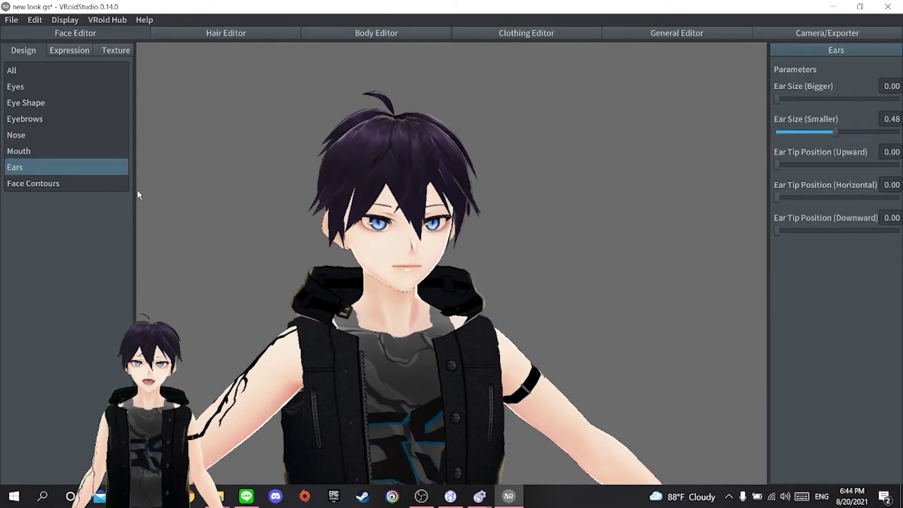
mouse_move(775, 99)
left_mouse_down()
mouse_move(830, 99)
mouse_move(776, 99)
left_mouse_up()
left_click(784, 165)
left_click_drag(802, 165, 896, 165)
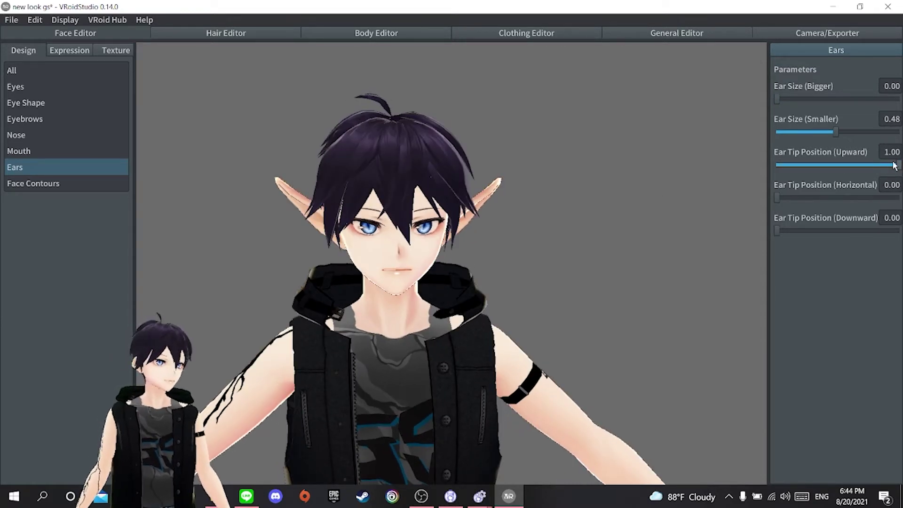
left_click_drag(895, 166, 741, 166)
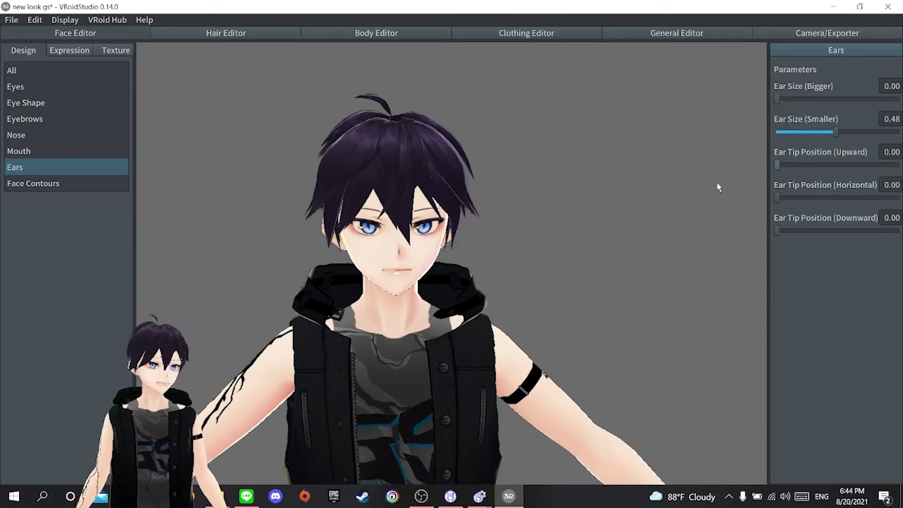
mouse_move(646, 218)
right_mouse_down()
mouse_move(624, 221)
mouse_move(647, 216)
right_mouse_up()
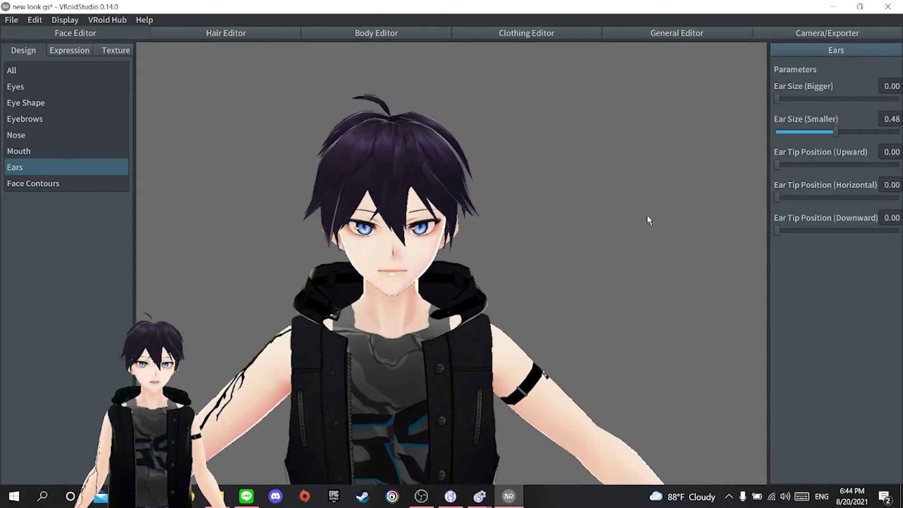
Step: Try the Chin Sharpness and Chin Roundness parameters of the face contours and reset them to 0.00
left_click(47, 183)
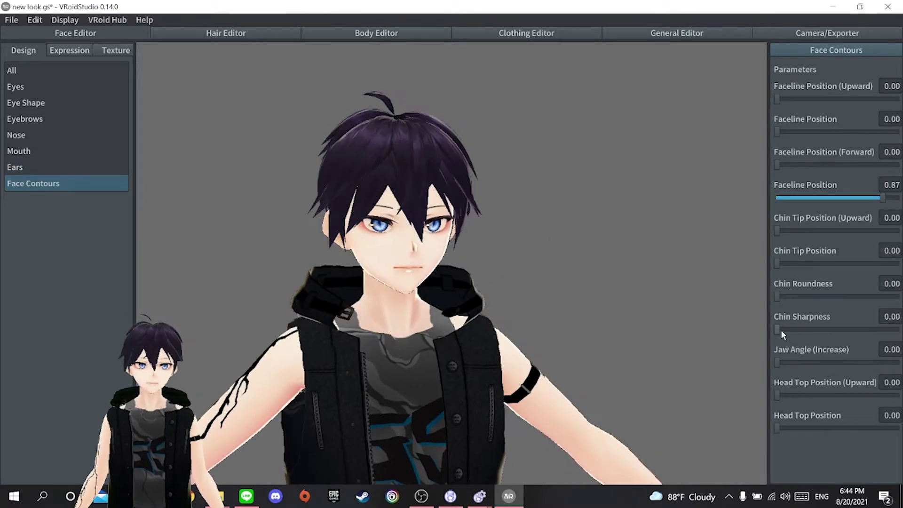
left_click_drag(779, 330, 733, 324)
right_click_drag(732, 323, 656, 313)
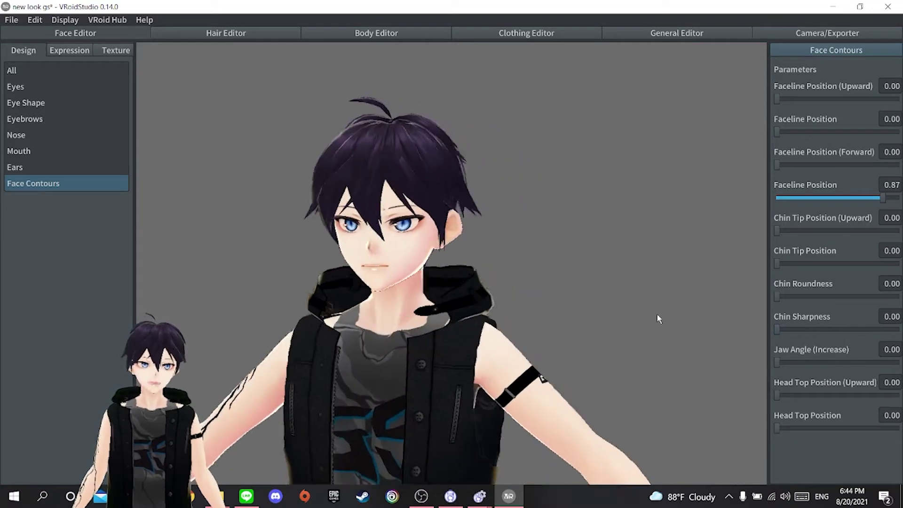
left_click_drag(778, 297, 718, 292)
right_click_drag(718, 292, 514, 255)
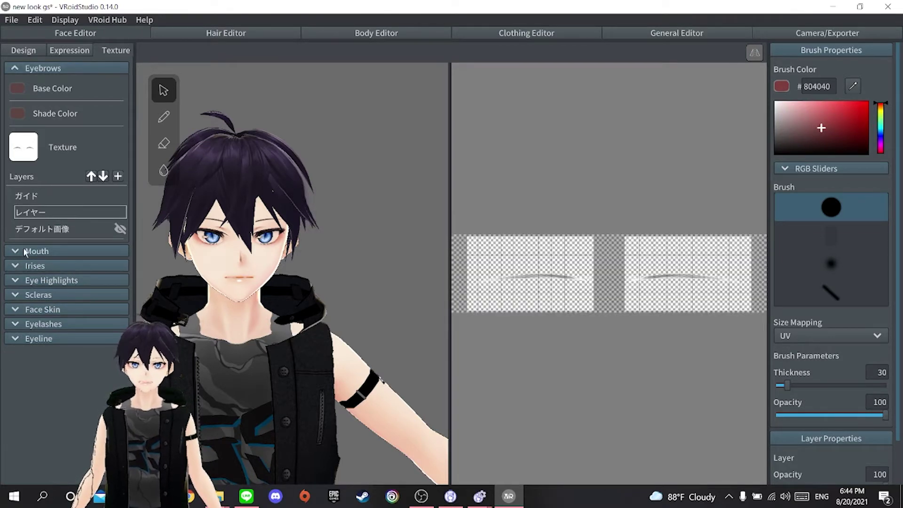
Step: Hide the デフォルト画像 layer of the Irises face texture
left_click(42, 69)
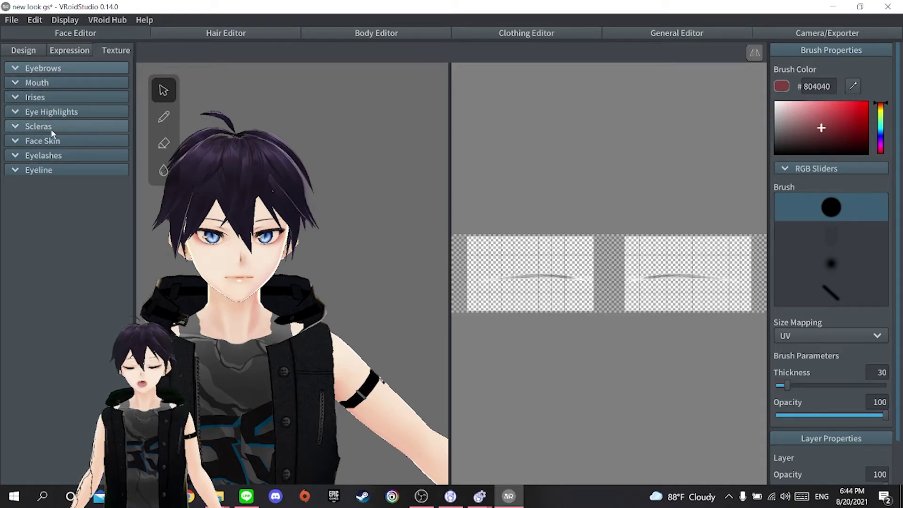
left_click(45, 169)
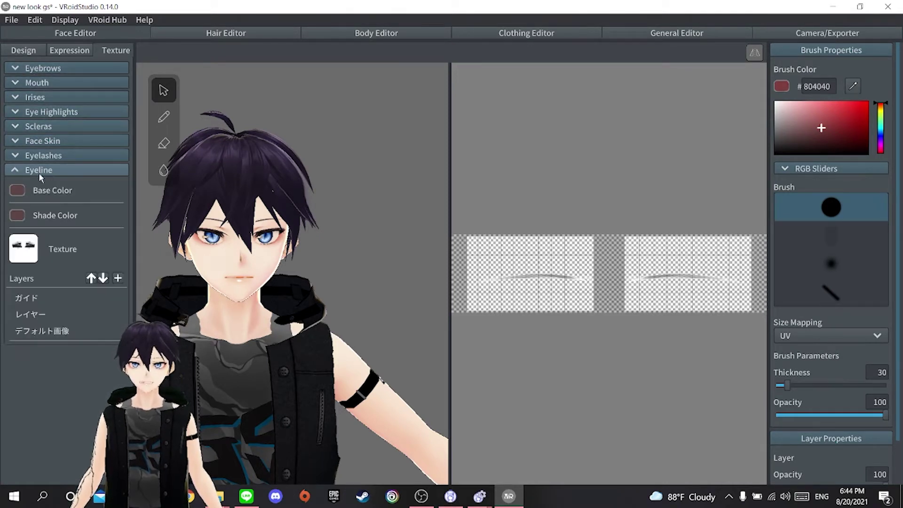
left_click(48, 96)
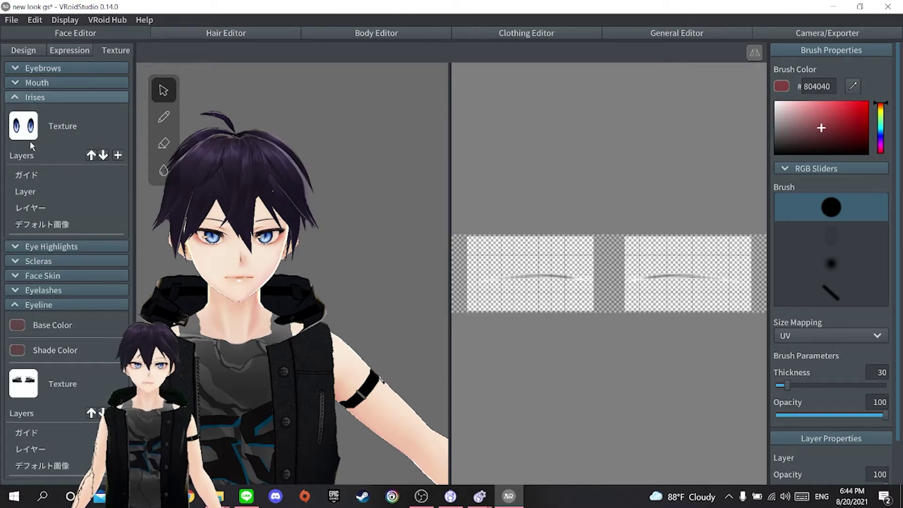
left_click(41, 225)
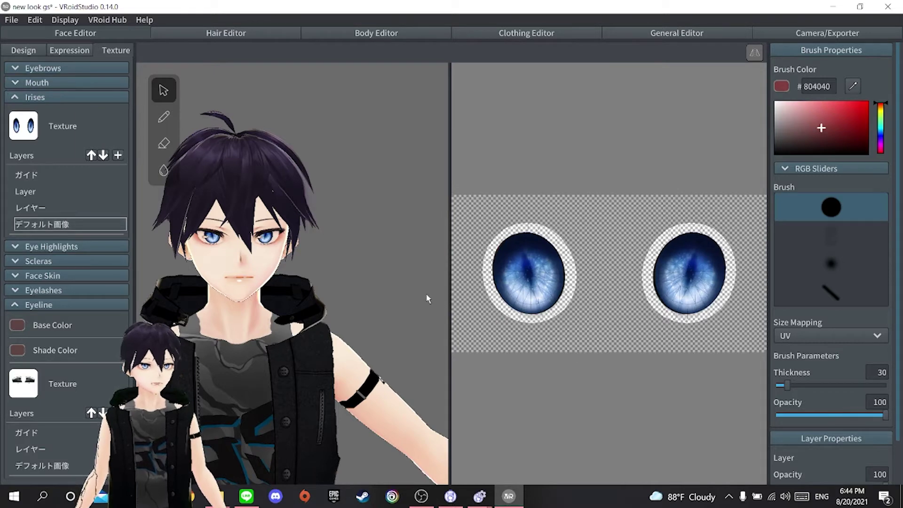
scroll(509, 299, "up", 3)
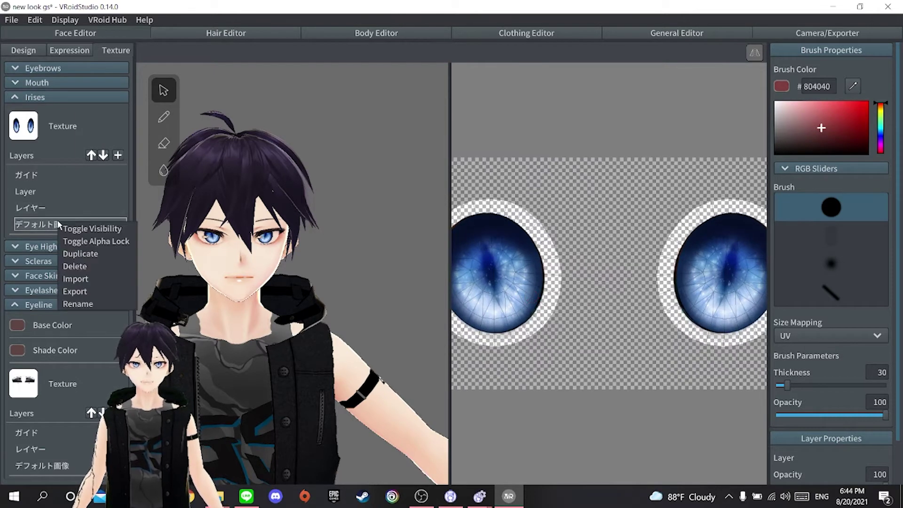
left_click(87, 228)
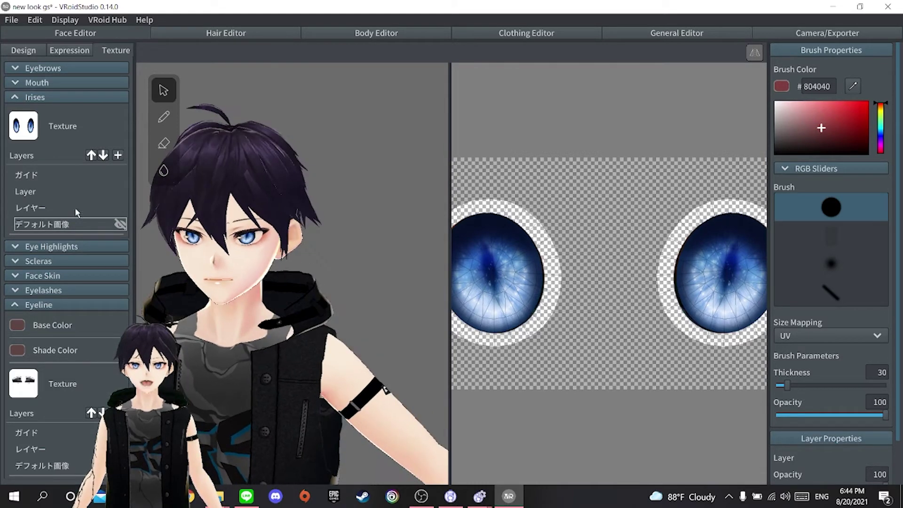
Step: Show the デフォルト画像 layer of the Irises texture again and hide its レイヤー layer
right_click(81, 226)
left_click(81, 228)
right_click(56, 210)
left_click(61, 216)
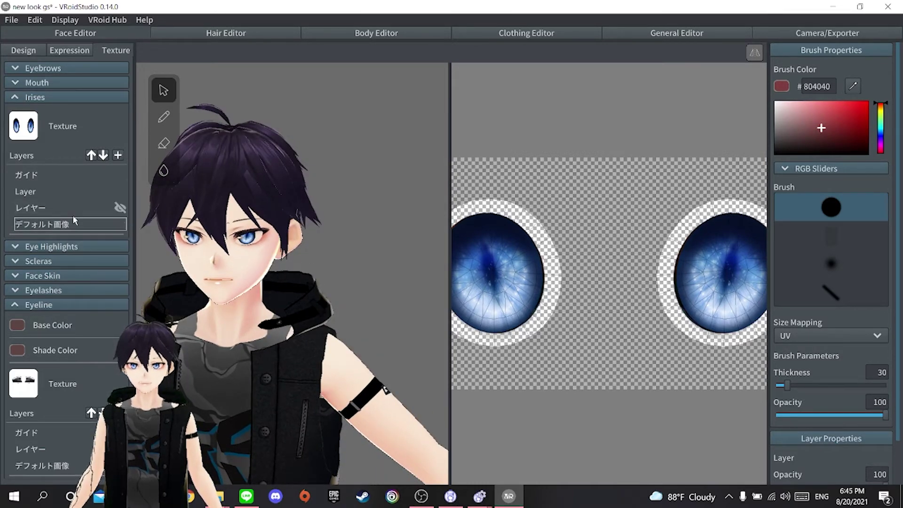
Step: Hide the Irises texture's layer named Layer, inspect the eyes on the model up close, and show the layer again
right_click(100, 193)
left_click(105, 201)
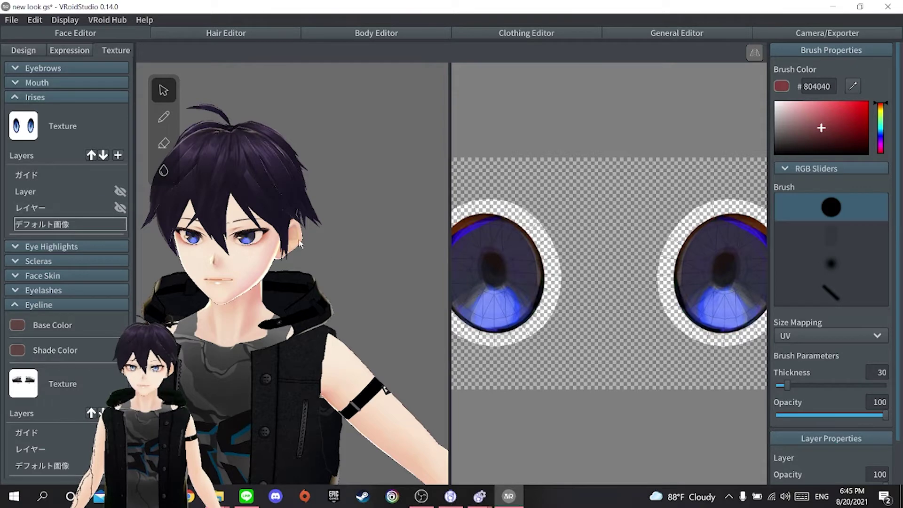
scroll(334, 256, "up", 10)
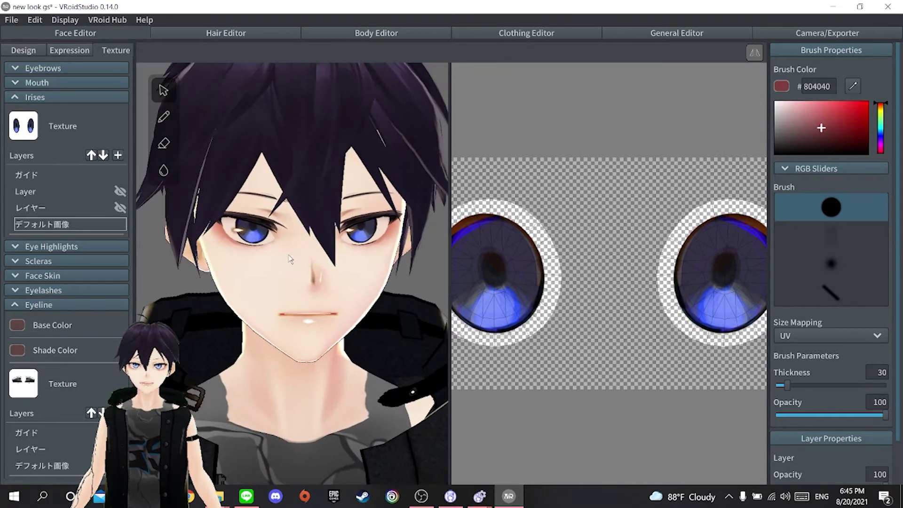
scroll(307, 257, "up", 5)
right_click_drag(306, 257, 300, 255)
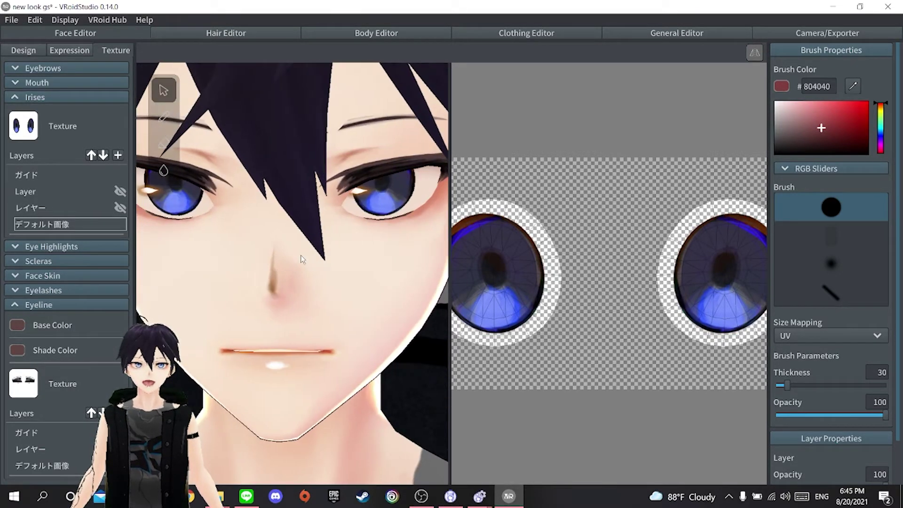
scroll(301, 255, "down", 5)
right_click(79, 192)
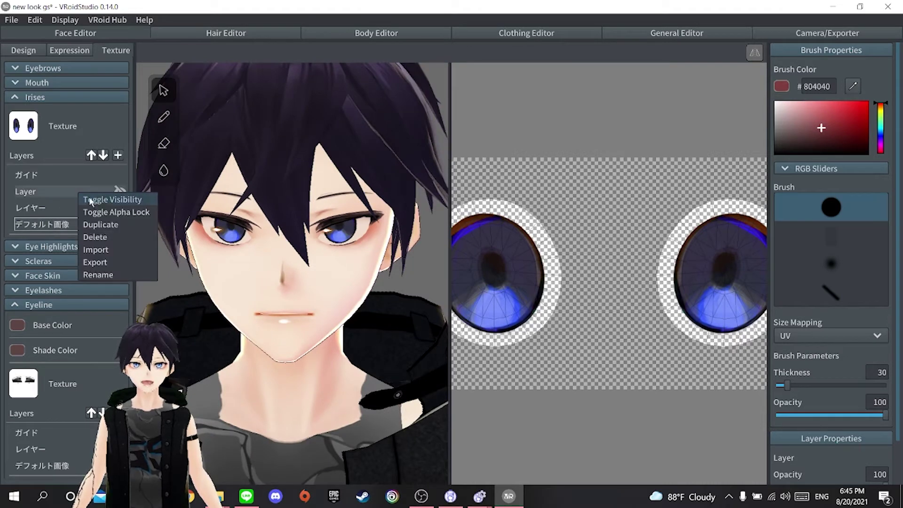
left_click(126, 204)
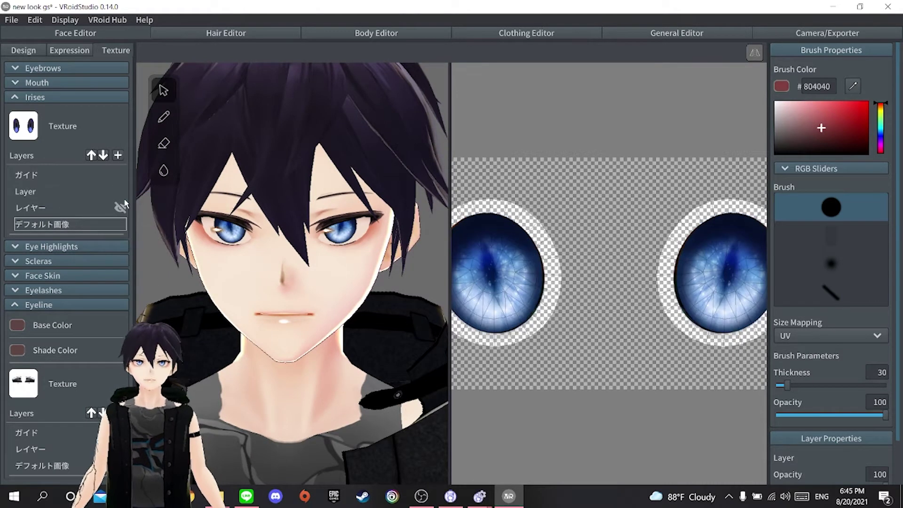
mouse_move(373, 281)
left_mouse_down()
mouse_move(336, 274)
mouse_move(377, 279)
left_mouse_up()
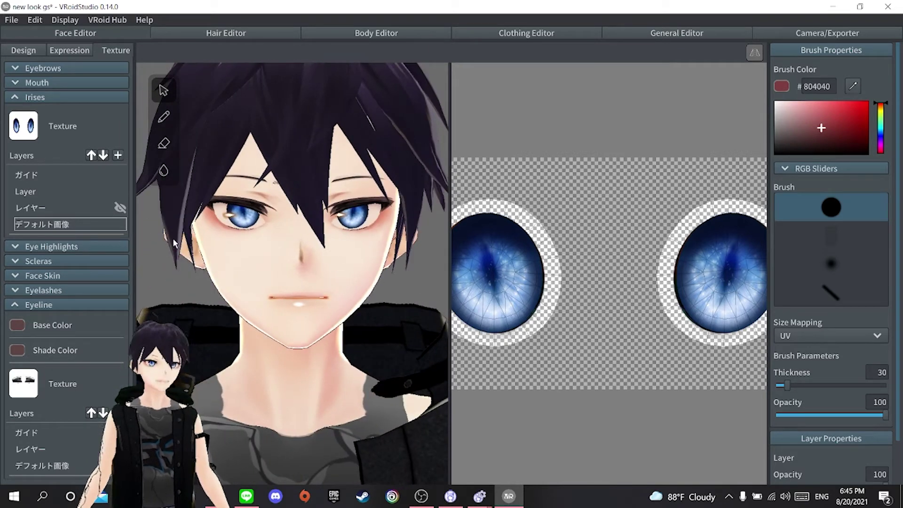
Step: Add a new layer to the Irises texture and import irises.png into the upper of the two layers named Layer
right_click(65, 197)
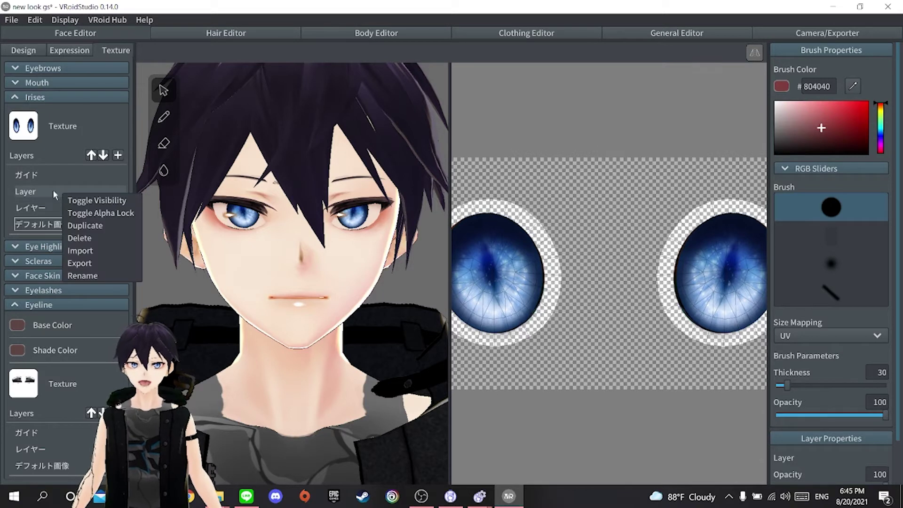
left_click(118, 156)
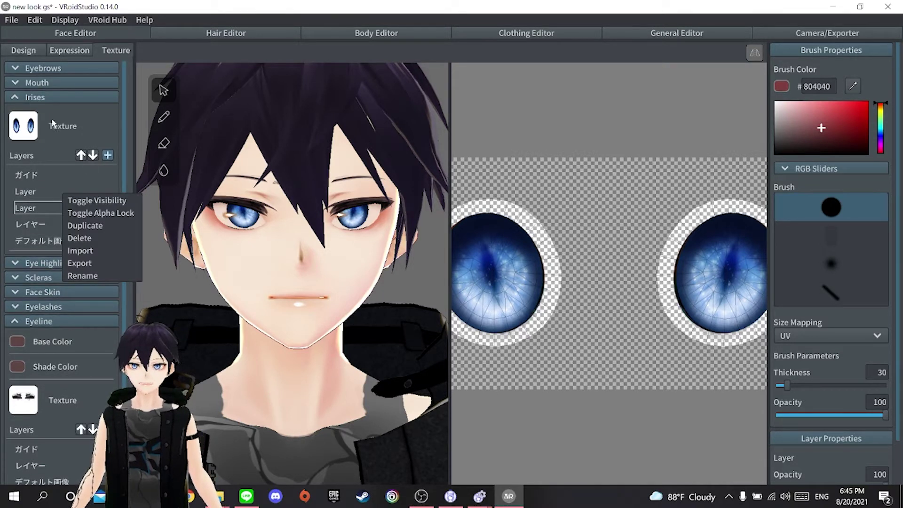
right_click(32, 191)
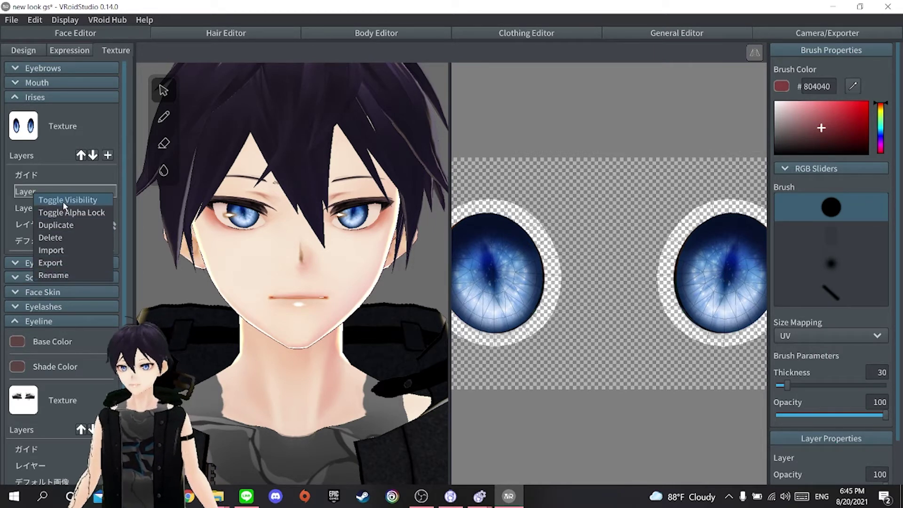
left_click(69, 249)
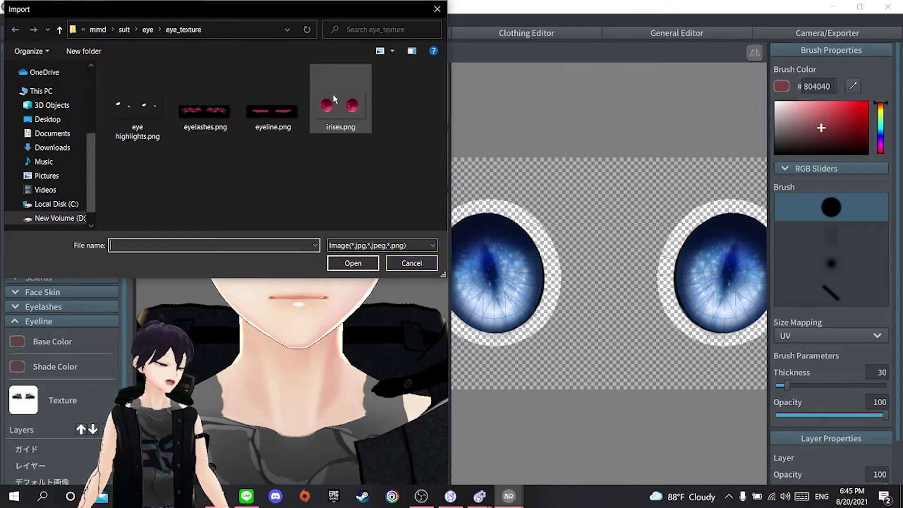
left_click(340, 111)
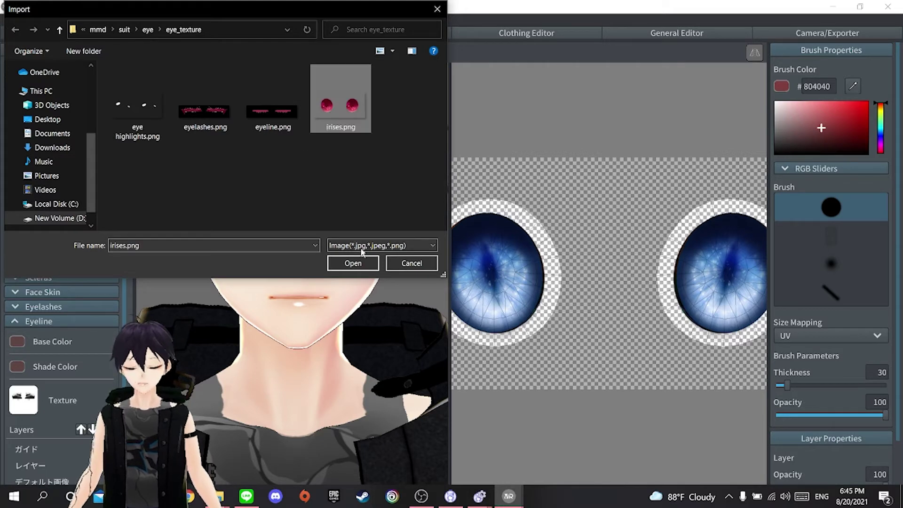
left_click(363, 262)
scroll(361, 263, "down", 3)
right_click_drag(332, 265, 365, 262)
scroll(359, 264, "up", 5)
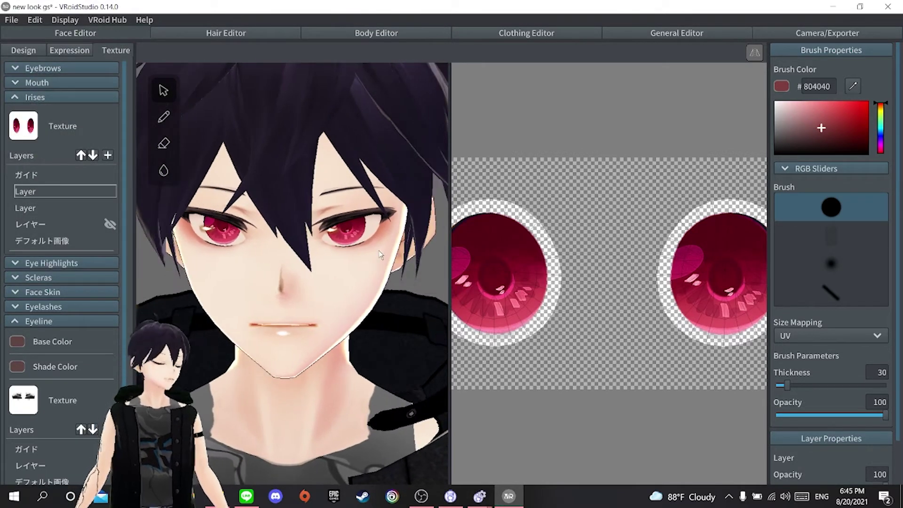
Step: Show the Irises texture's レイヤー layer again and hide the layer holding the imported irises.png
right_click(99, 219)
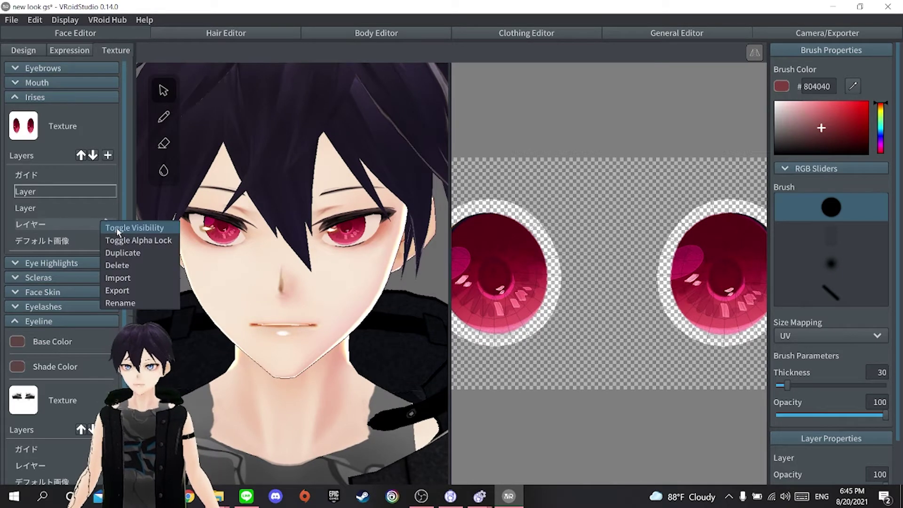
left_click(128, 225)
mouse_move(141, 226)
right_mouse_down()
mouse_move(335, 241)
mouse_move(146, 241)
right_mouse_up()
right_click(81, 190)
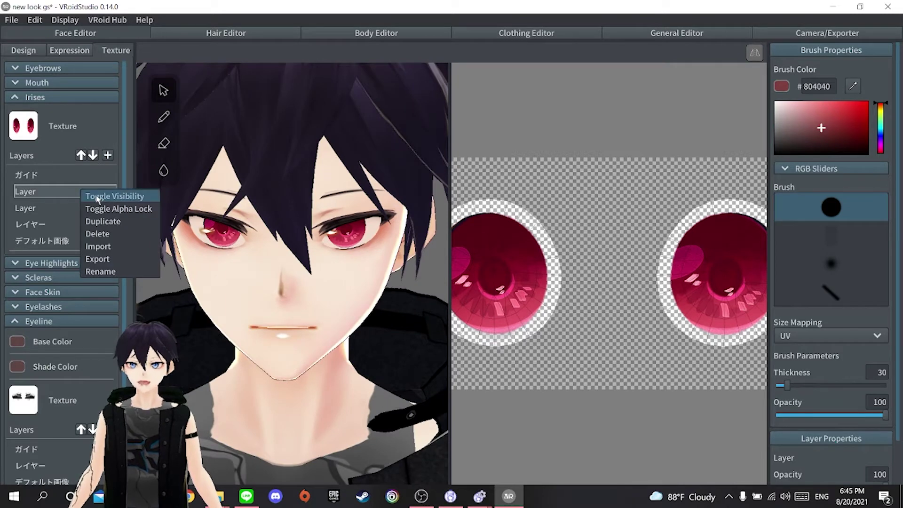
left_click(137, 196)
Step: Try painting a #804040 brush spot on the cheek on the Face Skin's Default Image layer and undo it
scroll(262, 252, "down", 10)
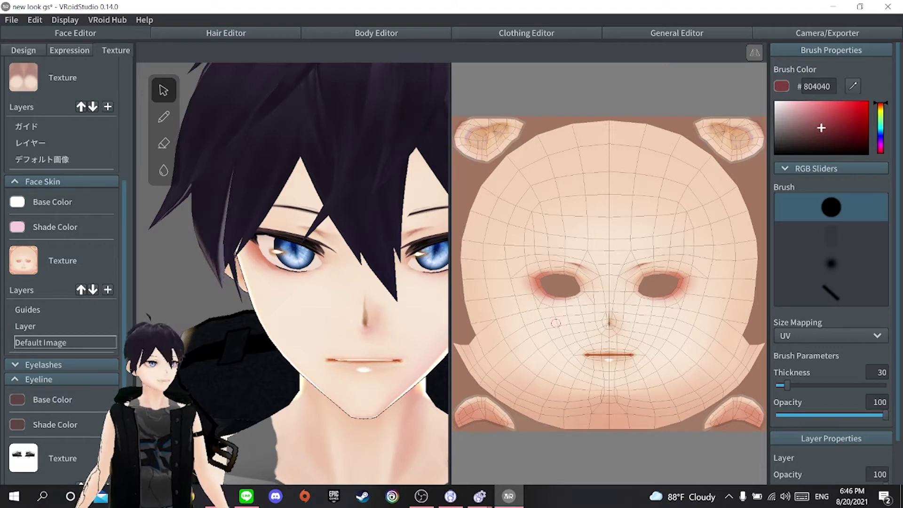
left_click(56, 326)
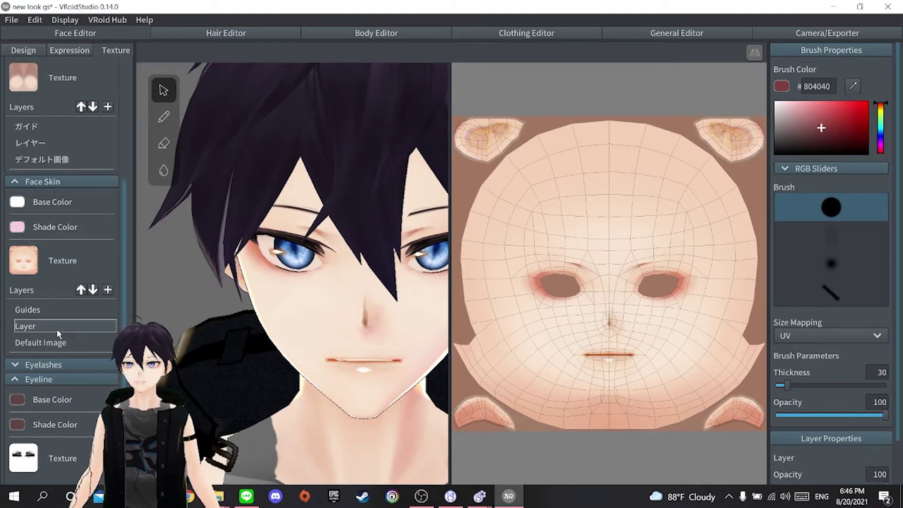
left_click(168, 123)
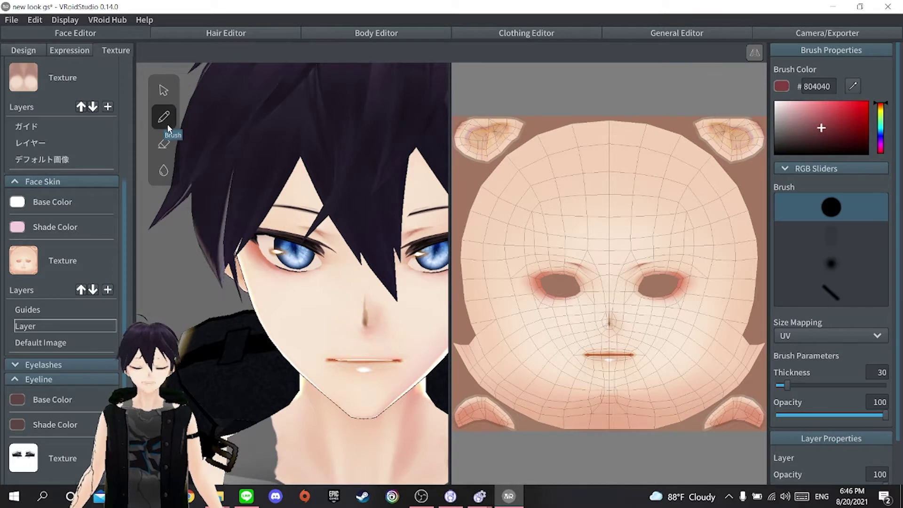
left_click(40, 343)
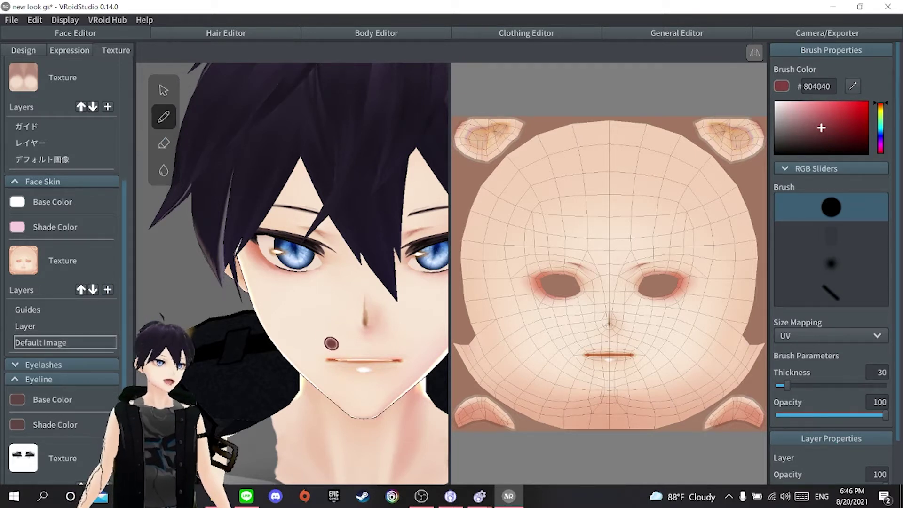
mouse_move(322, 324)
left_mouse_down()
mouse_move(313, 316)
mouse_move(325, 326)
left_mouse_up()
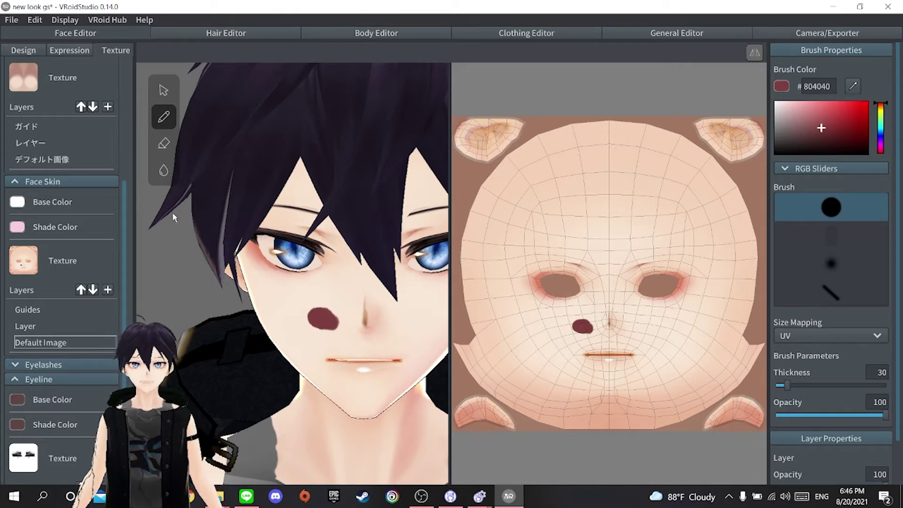
key("ctrl+z")
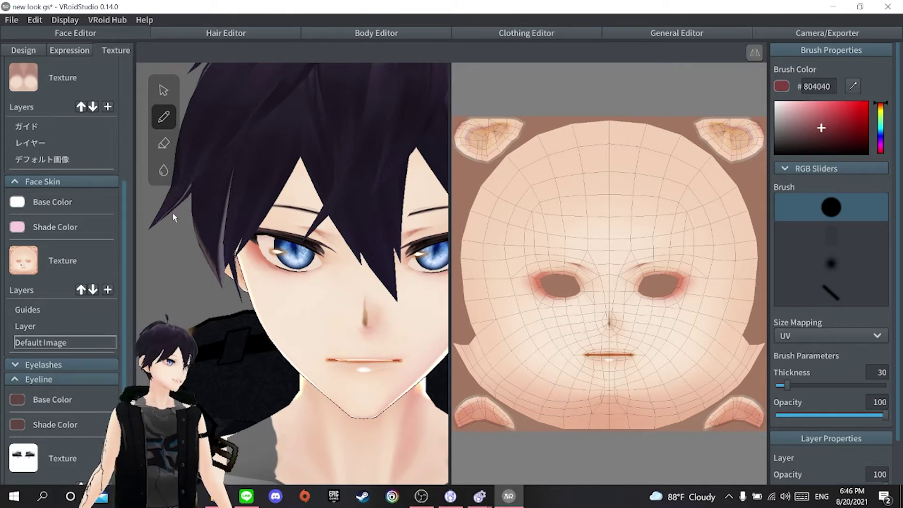
Step: Paint a #804040 heart below the eye on the Face Skin's layer named Layer, using brush thickness 11
left_click(38, 324)
right_click_drag(297, 294, 317, 282)
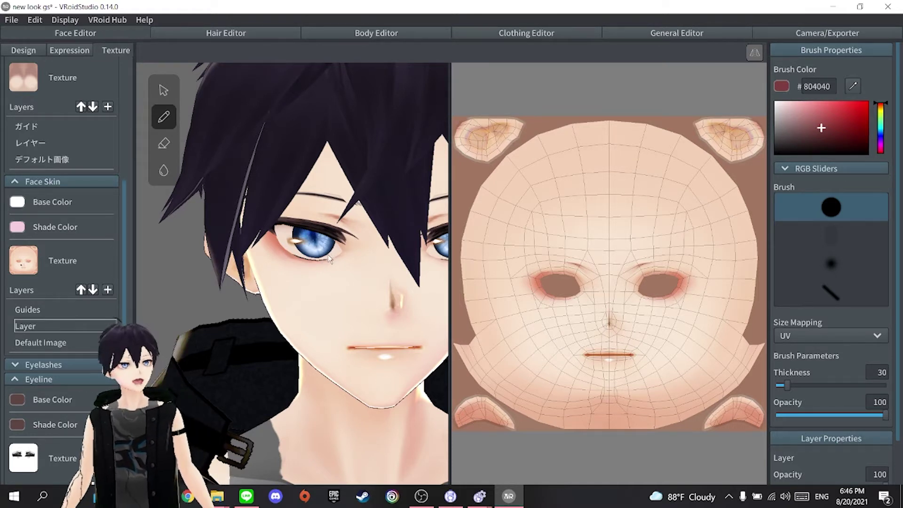
mouse_move(544, 300)
left_mouse_down()
mouse_move(527, 275)
mouse_move(549, 276)
left_mouse_up()
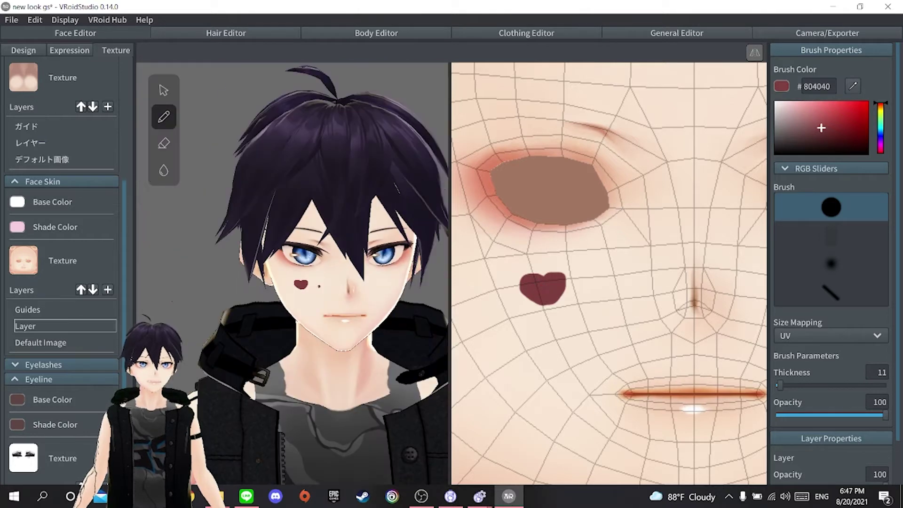
scroll(319, 284, "down", 3)
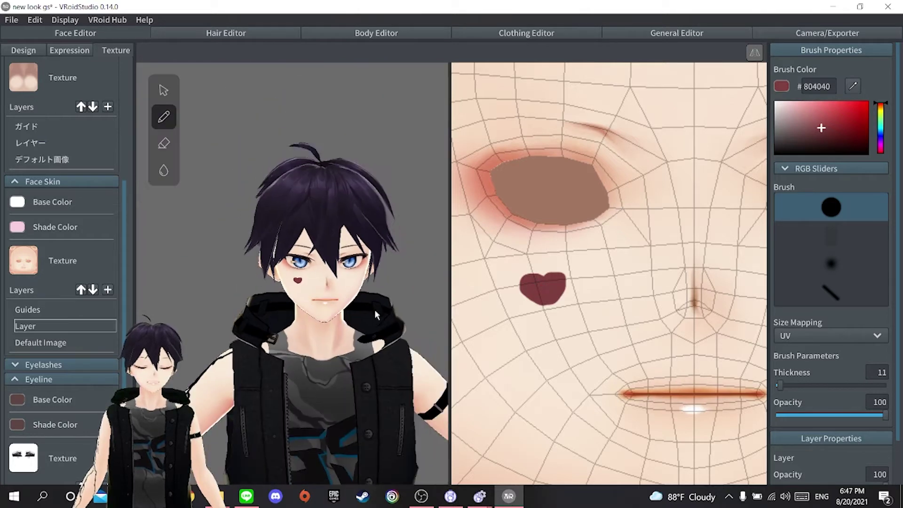
mouse_move(374, 309)
right_mouse_down()
mouse_move(360, 309)
mouse_move(383, 310)
right_mouse_up()
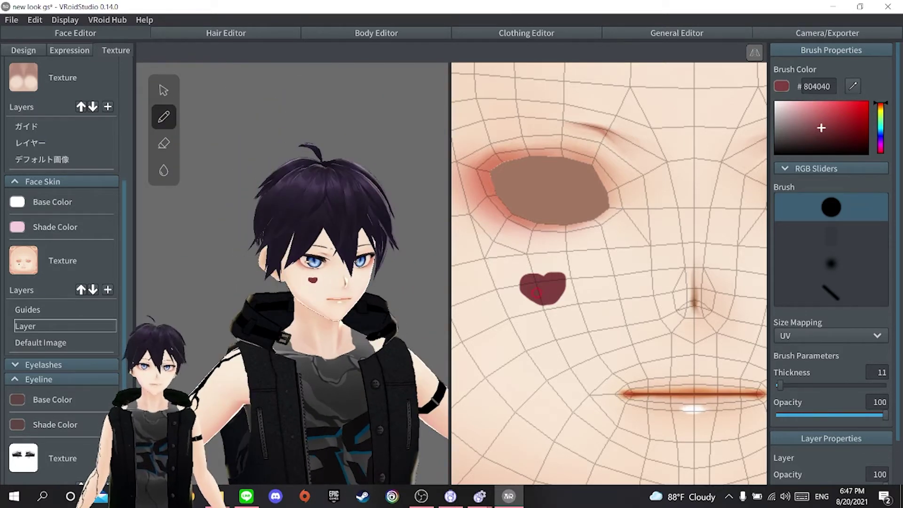
left_click_drag(537, 292, 549, 301)
scroll(362, 294, "up", 3)
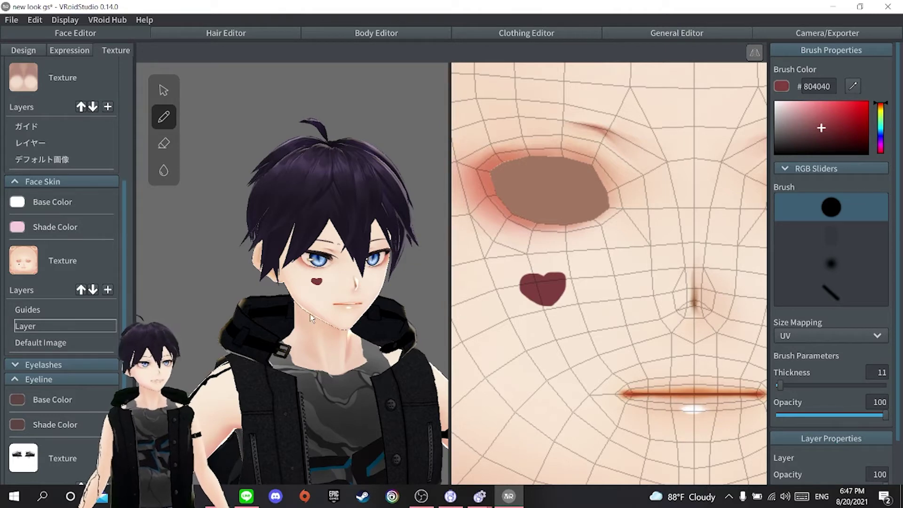
right_click_drag(304, 314, 289, 312)
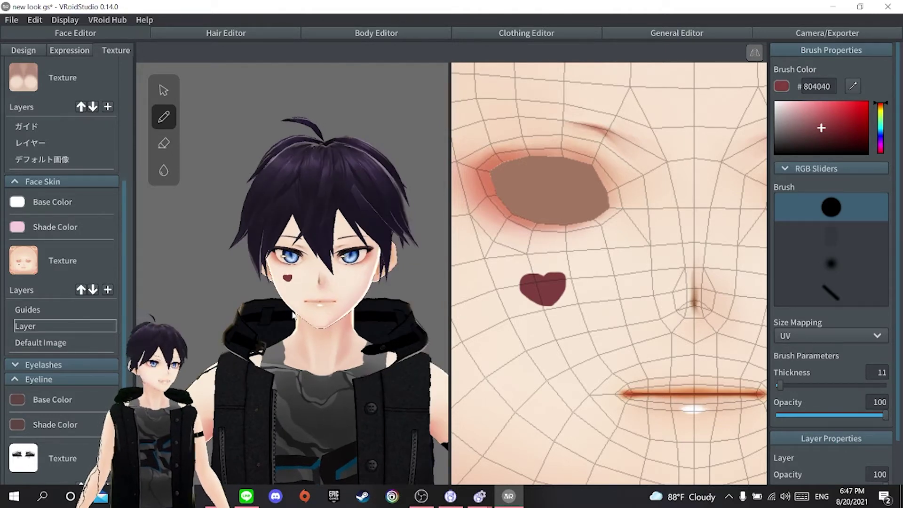
Step: Try the eyebrows' and eyes' Smiling parameters of the FUN expression and return both to 100
left_click(67, 50)
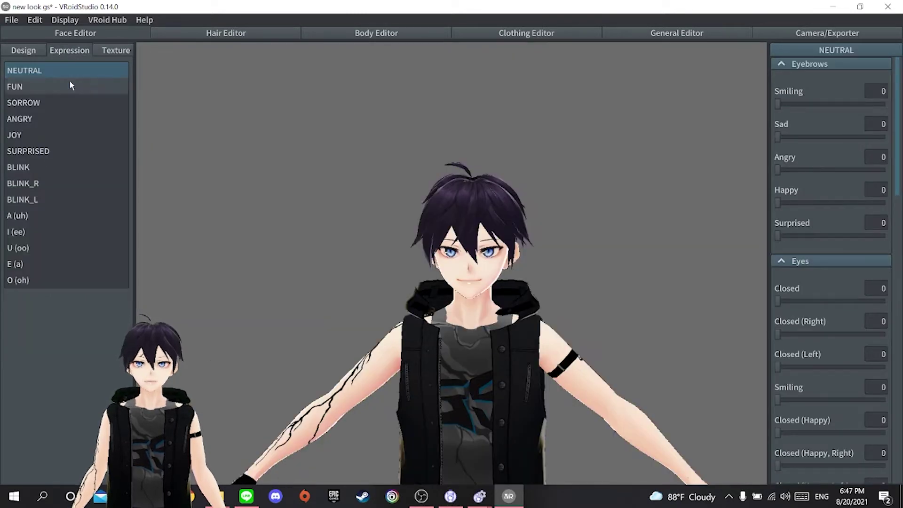
left_click(58, 85)
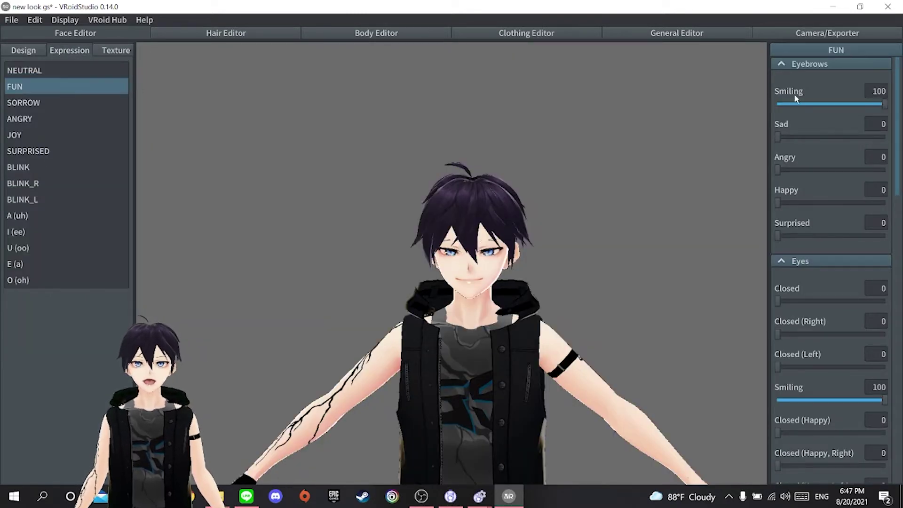
left_click_drag(833, 106, 885, 106)
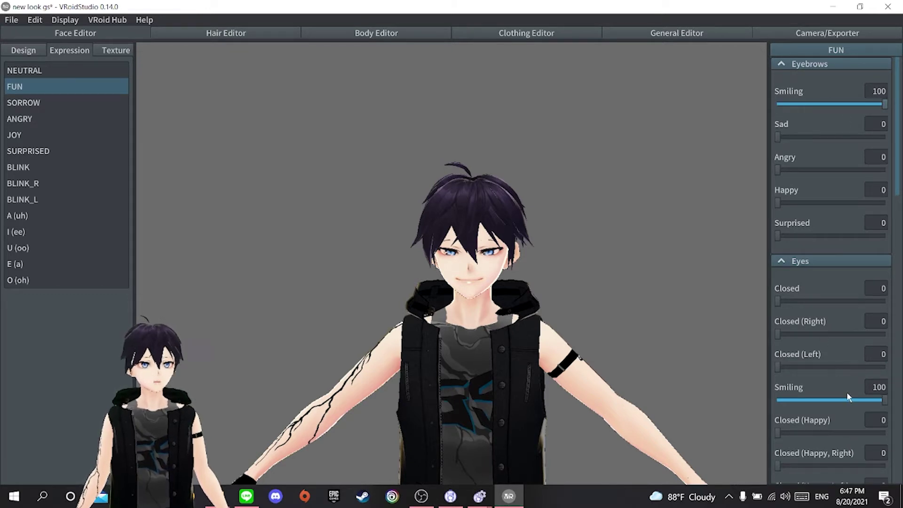
mouse_move(884, 400)
left_mouse_down()
mouse_move(824, 400)
mouse_move(886, 402)
left_mouse_up()
scroll(823, 404, "down", 5)
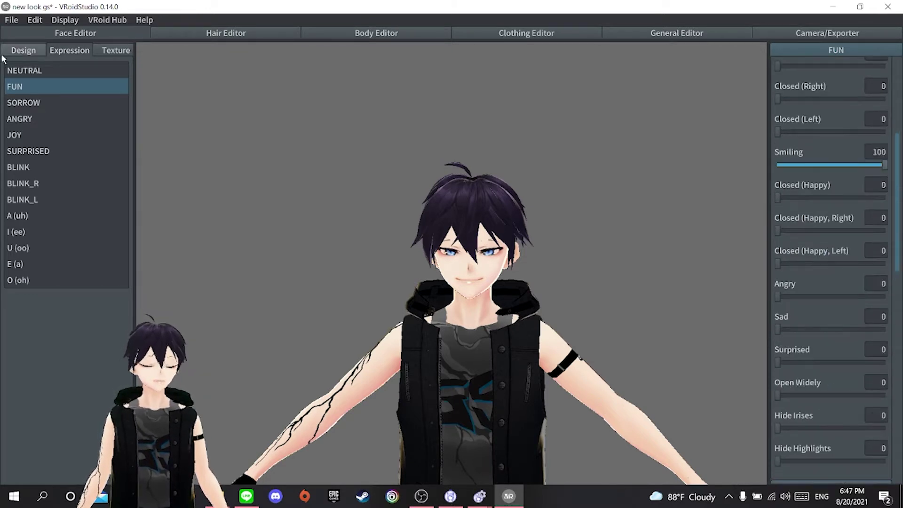
Step: Try the eyes' Angry and Sad parameters of the ANGRY expression and return them to 100 and 0
left_click(57, 103)
left_click(61, 117)
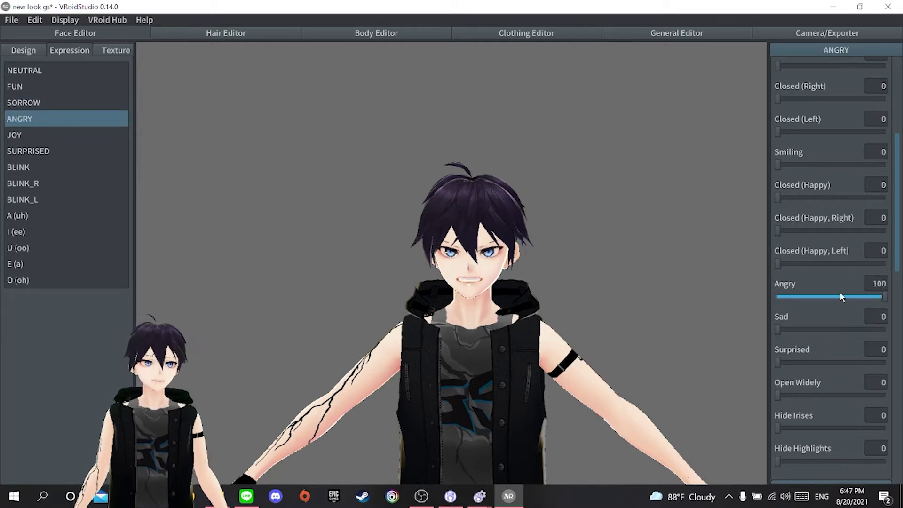
left_click_drag(839, 296, 886, 296)
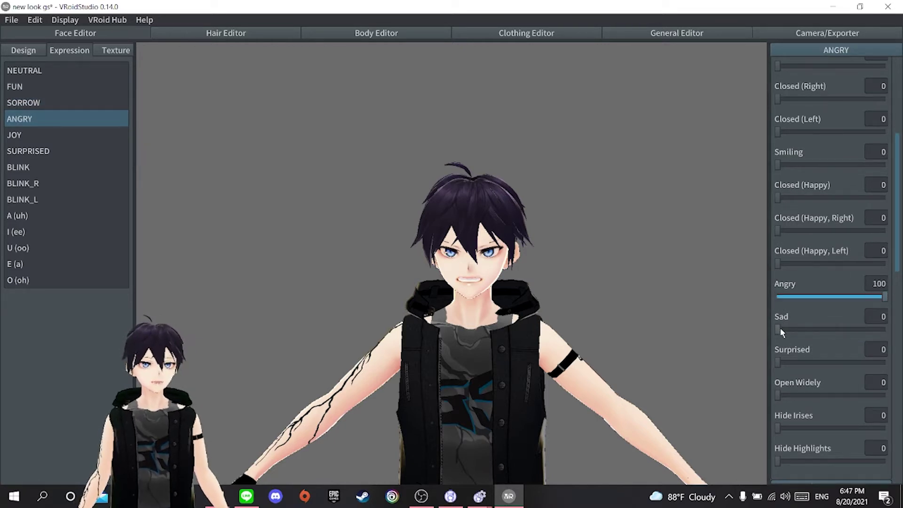
left_click_drag(780, 330, 715, 327)
Step: Try lower values of the mouth's Angry parameter for the ANGRY expression and return it to 100
scroll(836, 296, "down", 5)
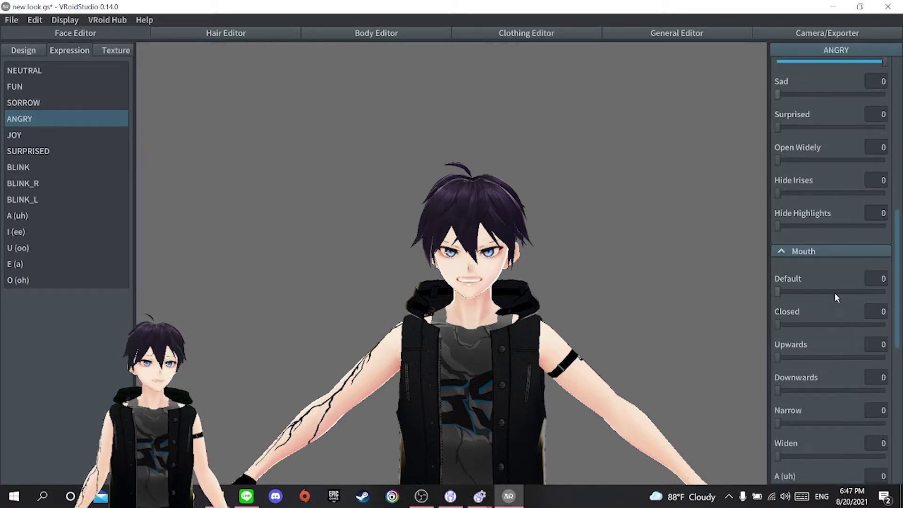
scroll(836, 297, "down", 5)
left_click_drag(884, 419, 762, 427)
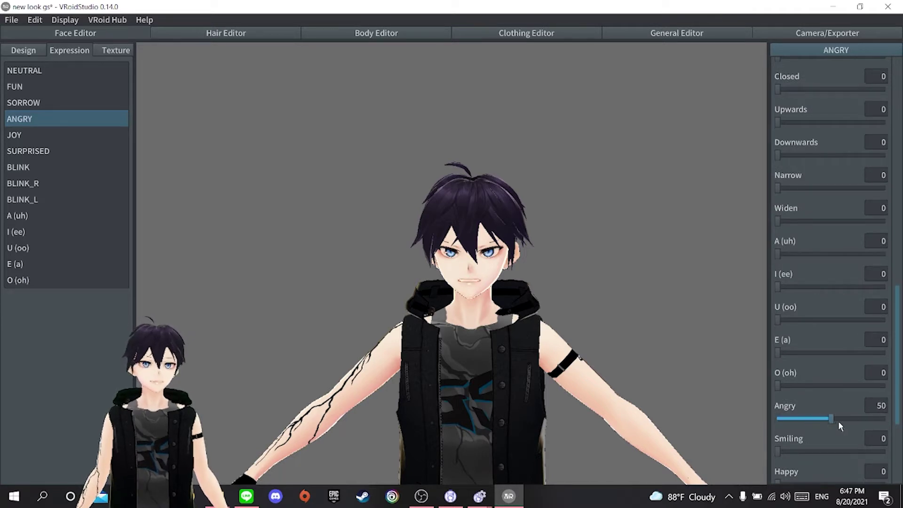
left_click_drag(840, 422, 891, 419)
scroll(832, 345, "up", 5)
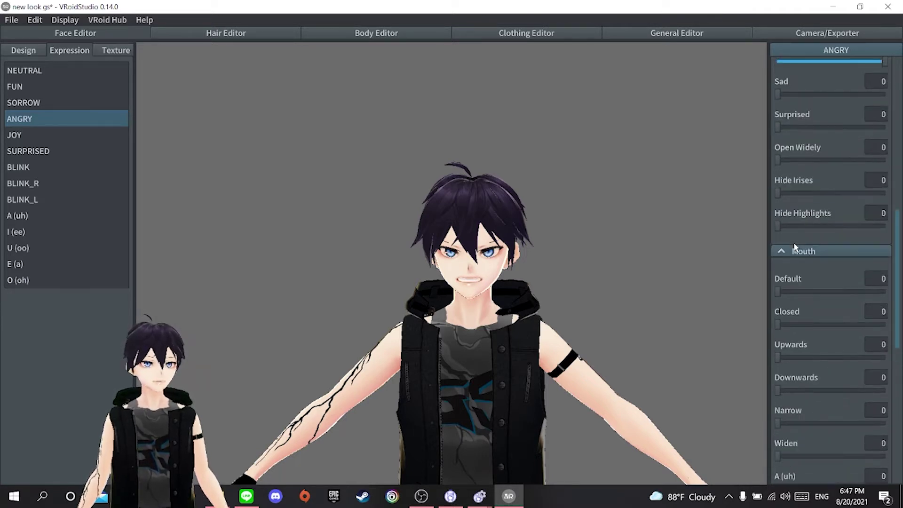
Step: Look over the Eyebrows, Eyes and Mouth parameter groups of the ANGRY expression, keeping only Eyebrows expanded
scroll(794, 247, "up", 10)
left_click(780, 66)
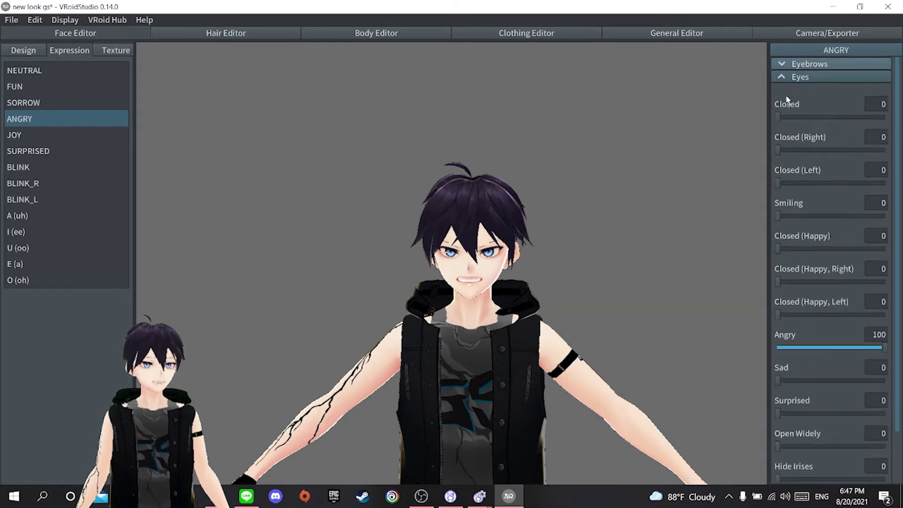
left_click(790, 77)
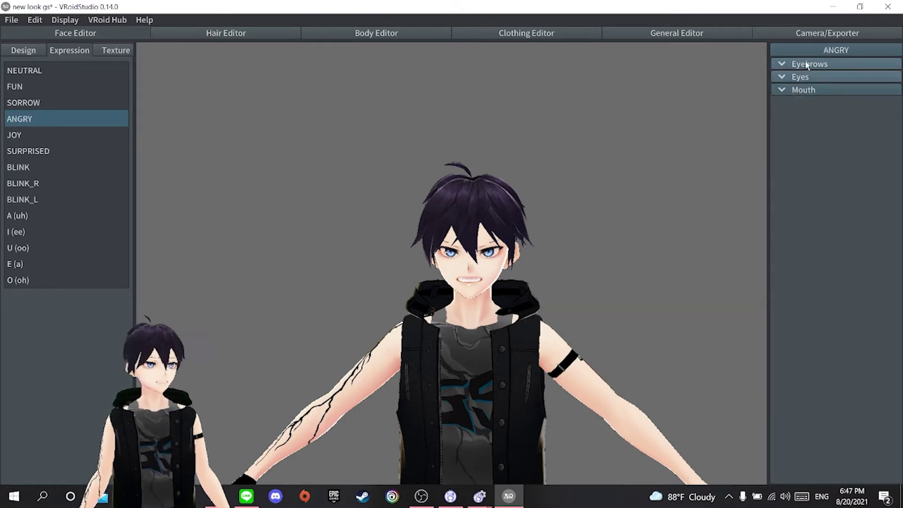
left_click(807, 65)
left_click(817, 262)
left_click(800, 260)
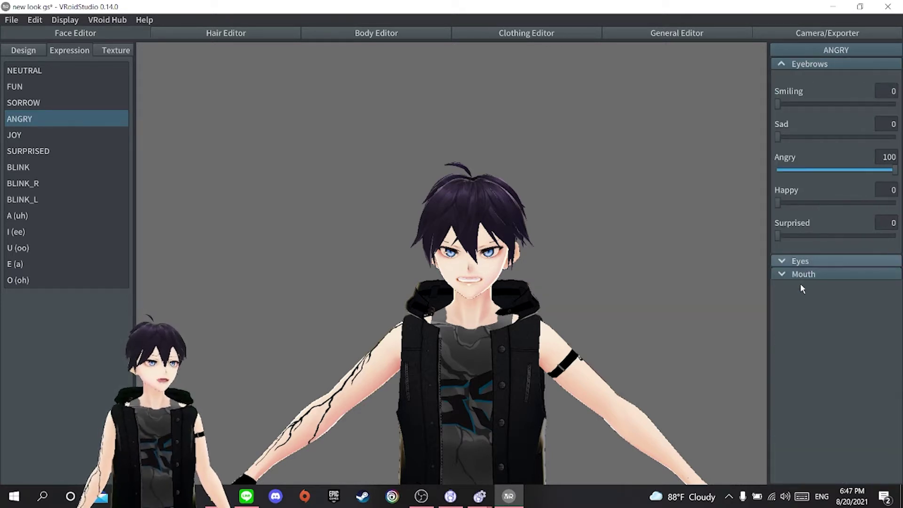
left_click(803, 275)
left_click(803, 276)
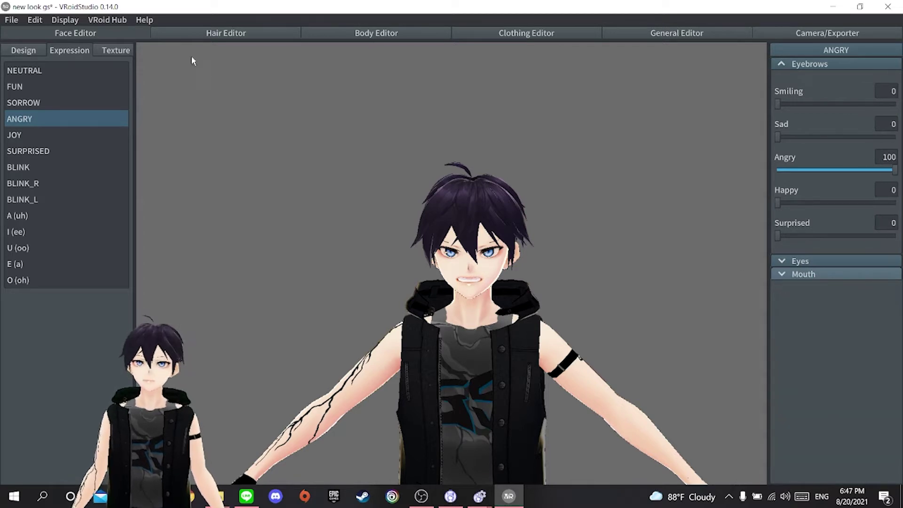
Step: Open the Hair Editor and hide the seven straight hair groups from 前_ストレート1 through 後_ストレート3
left_click(230, 34)
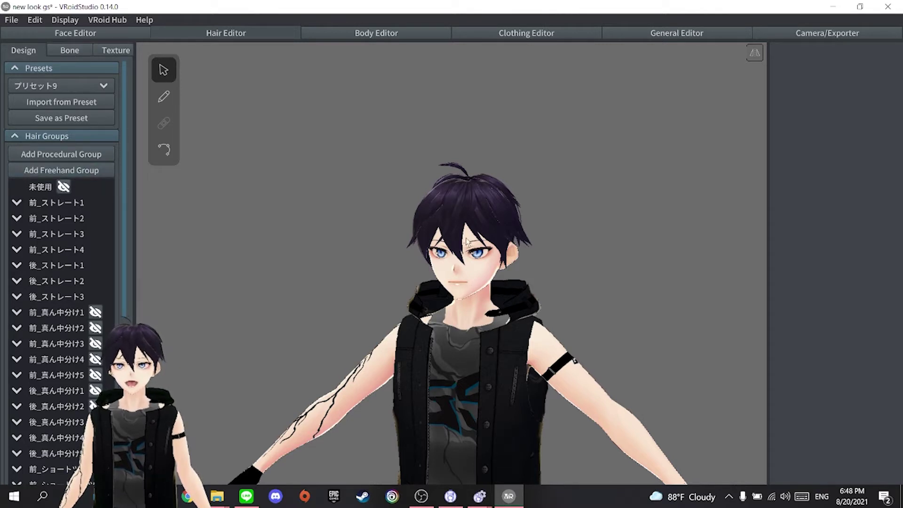
right_click_drag(468, 240, 515, 240)
scroll(515, 240, "up", 1)
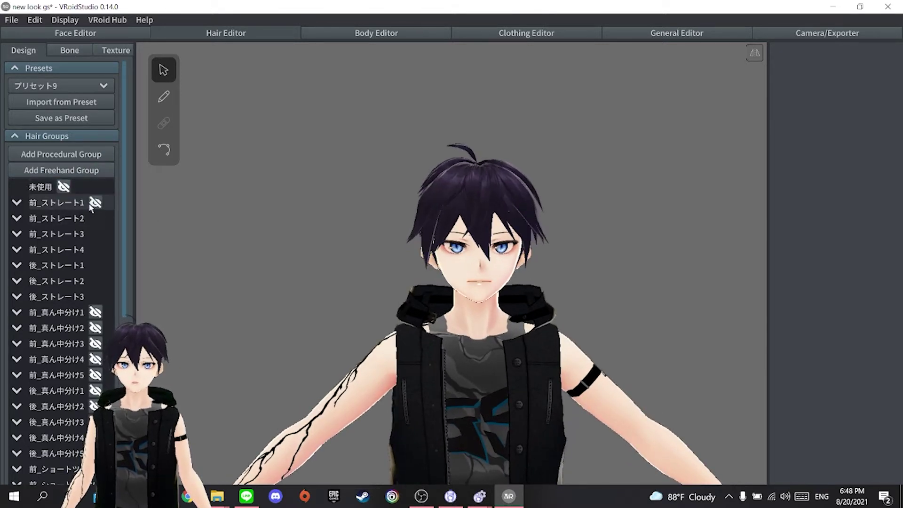
left_click(96, 203)
left_click(95, 218)
left_click(96, 233)
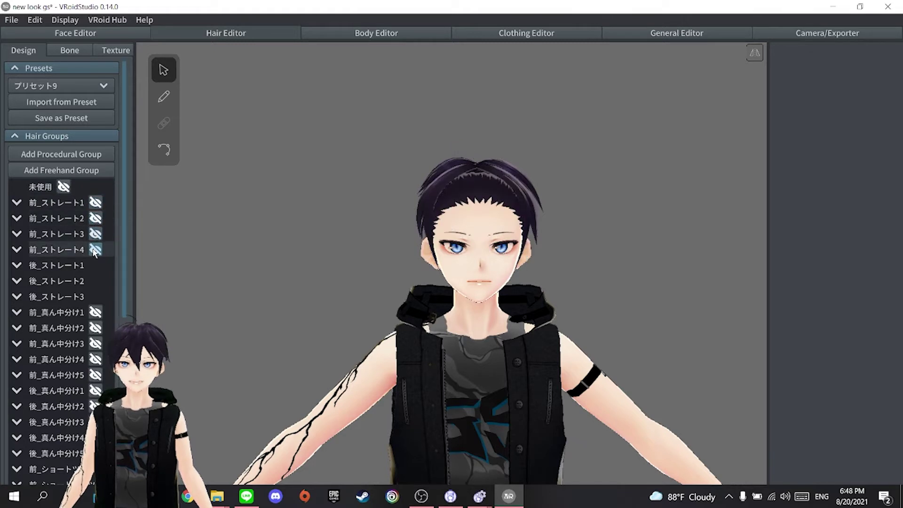
left_click(96, 249)
left_click(96, 265)
left_click(96, 280)
left_click(96, 296)
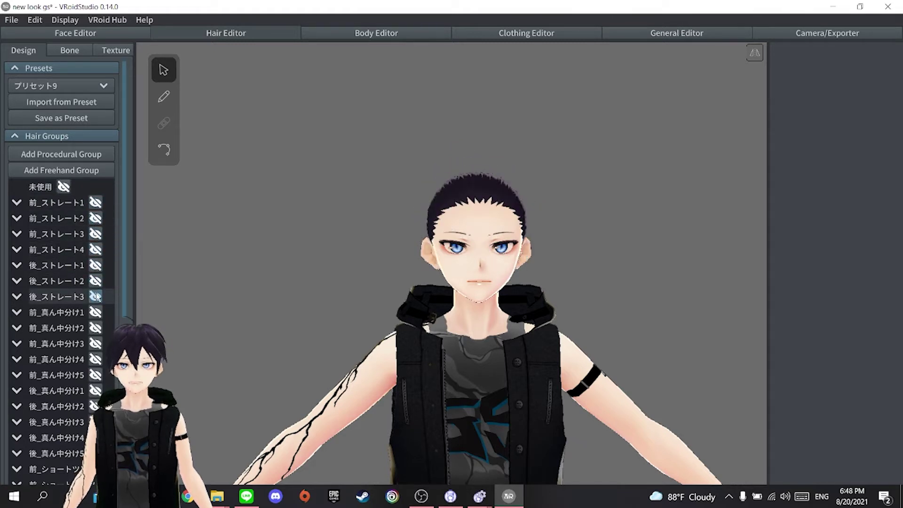
left_click(96, 295)
left_click(96, 297)
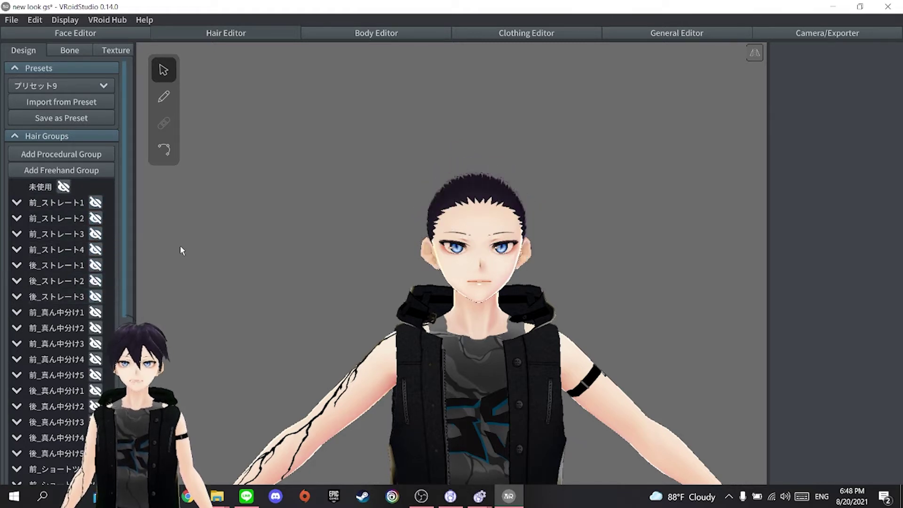
Step: Hide the ベースヘア hair group and make the 未使用 group visible
scroll(324, 234, "down", 2)
right_click_drag(323, 234, 117, 197)
scroll(118, 198, "down", 5)
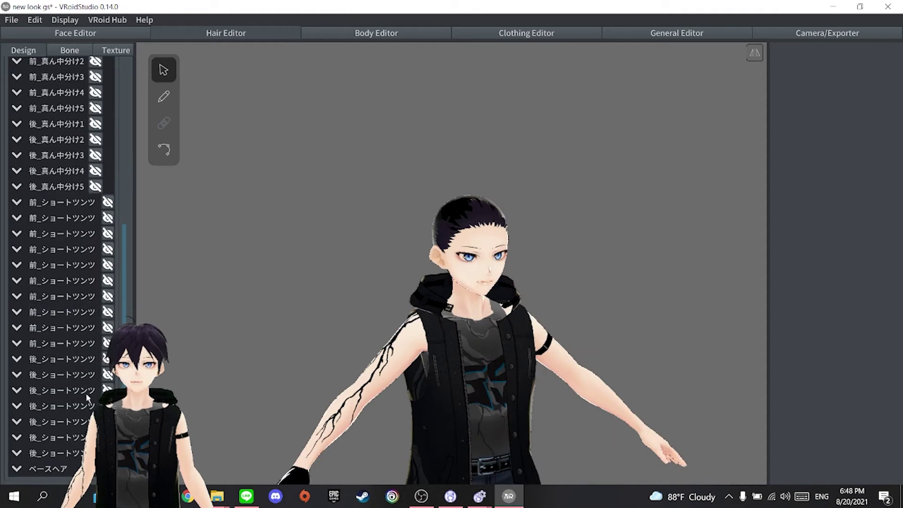
scroll(422, 295, "up", 5)
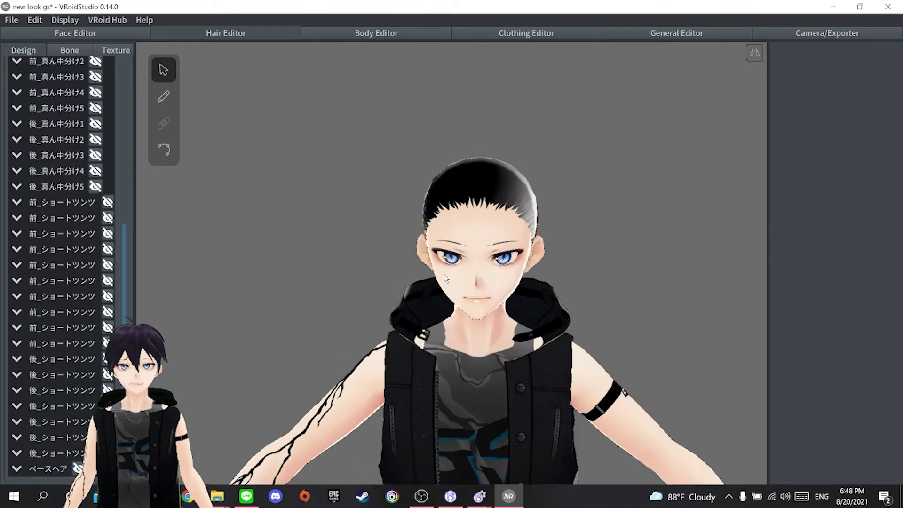
scroll(450, 275, "down", 3)
scroll(94, 288, "up", 10)
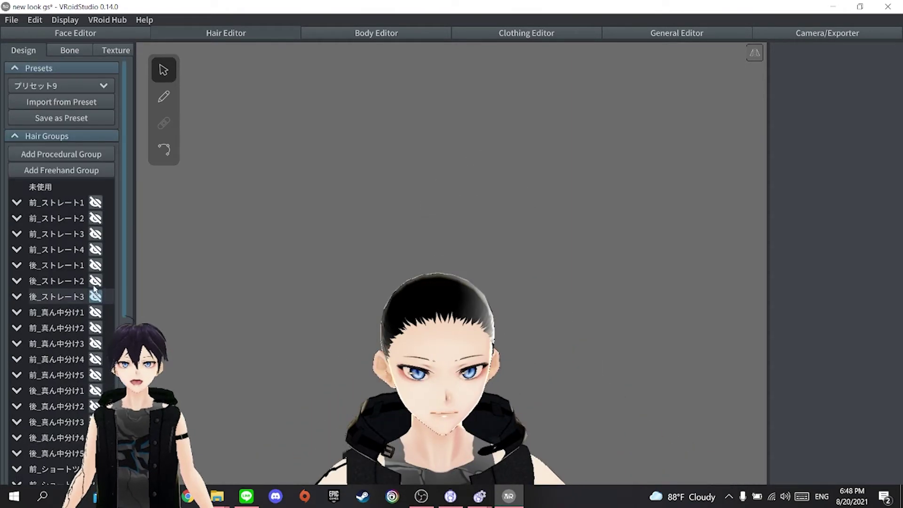
Step: Add a freehand hair group and pull its guide mesh's front control points outward at forehead, eye and mouth level
left_click(64, 170)
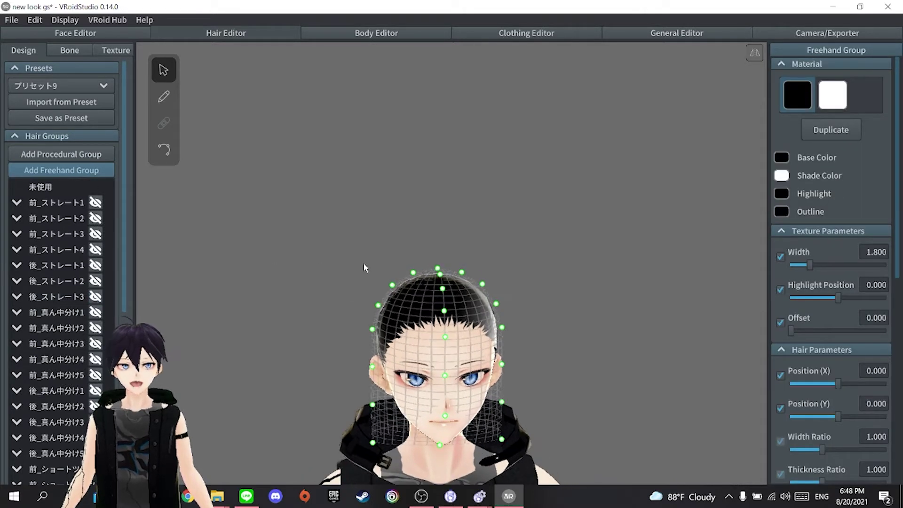
right_click_drag(363, 262, 486, 212)
scroll(415, 264, "up", 3)
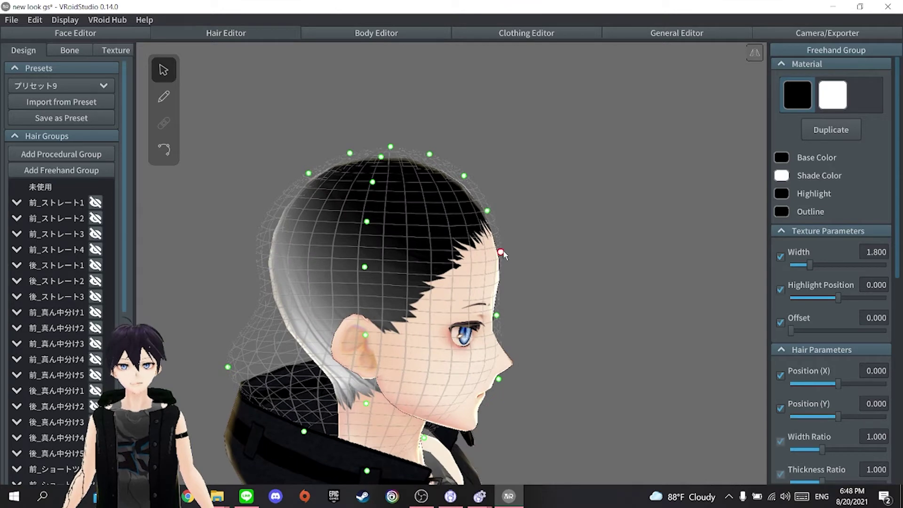
left_click_drag(501, 253, 518, 252)
left_click_drag(497, 315, 516, 315)
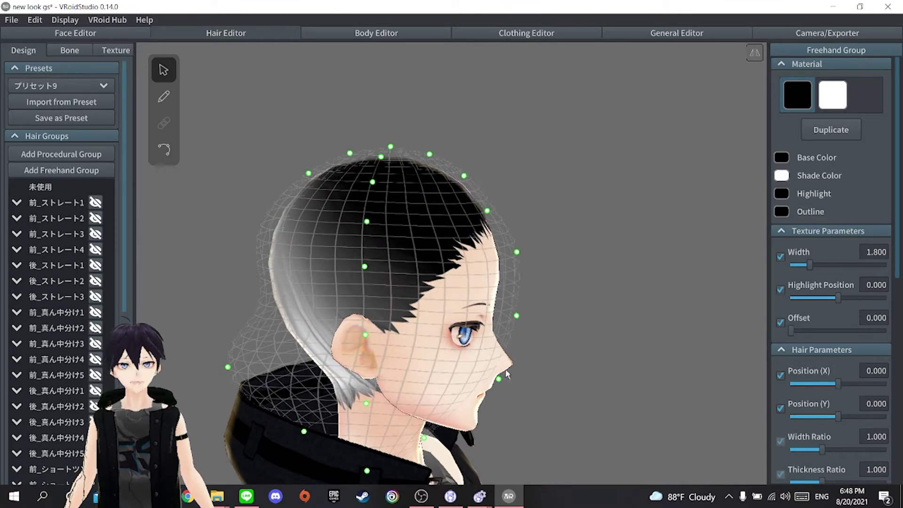
left_click_drag(498, 379, 505, 378)
Step: Draw one hair strand with the Brush from the crown down the middle of the forehead
right_click_drag(427, 266, 379, 258)
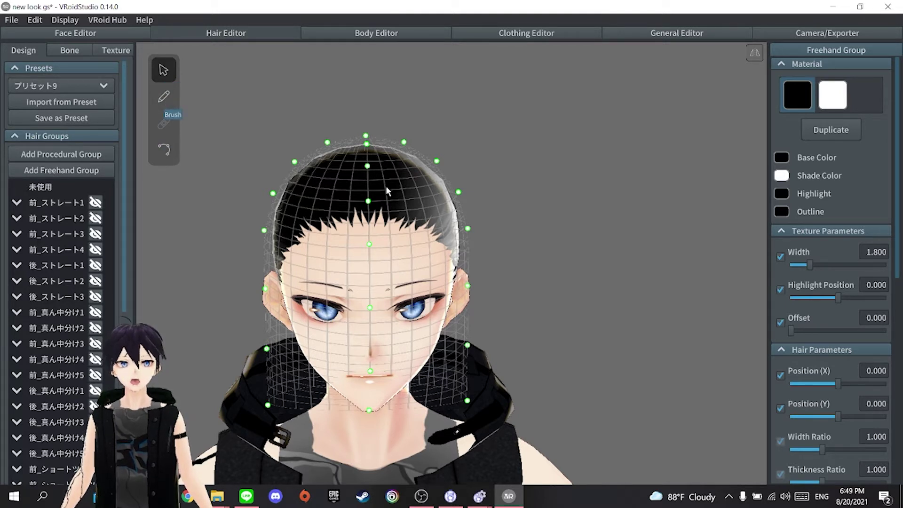
left_click_drag(368, 157, 383, 283)
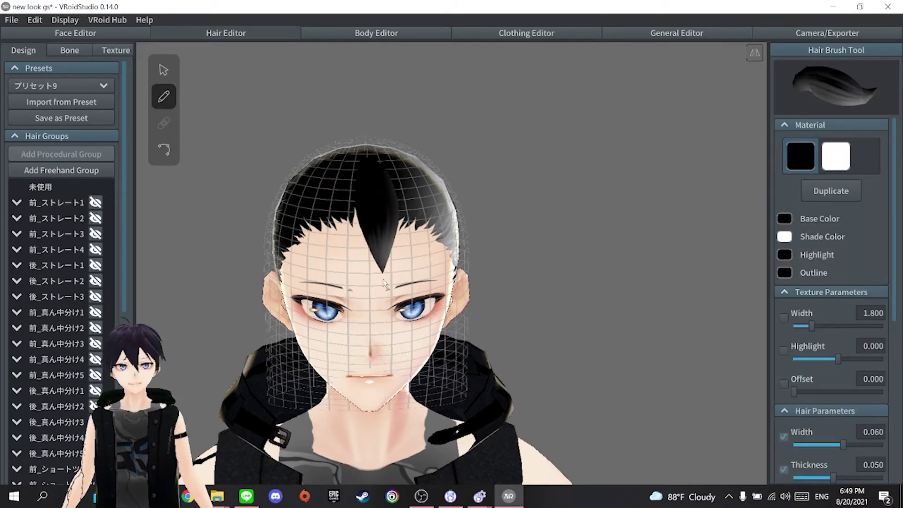
right_click_drag(383, 282, 467, 285)
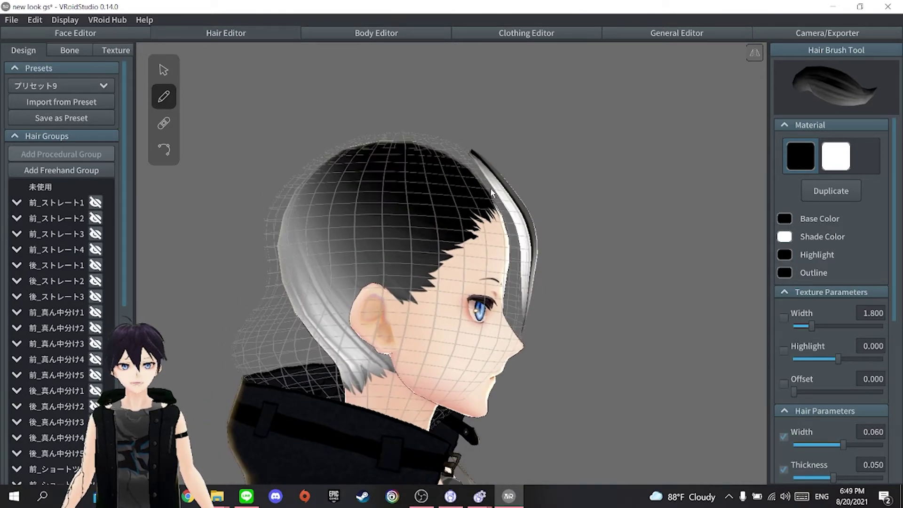
Step: Select the new strand and move the guide mesh's upper front control points inward to bring it closer to the head
left_click(165, 75)
left_click(473, 160)
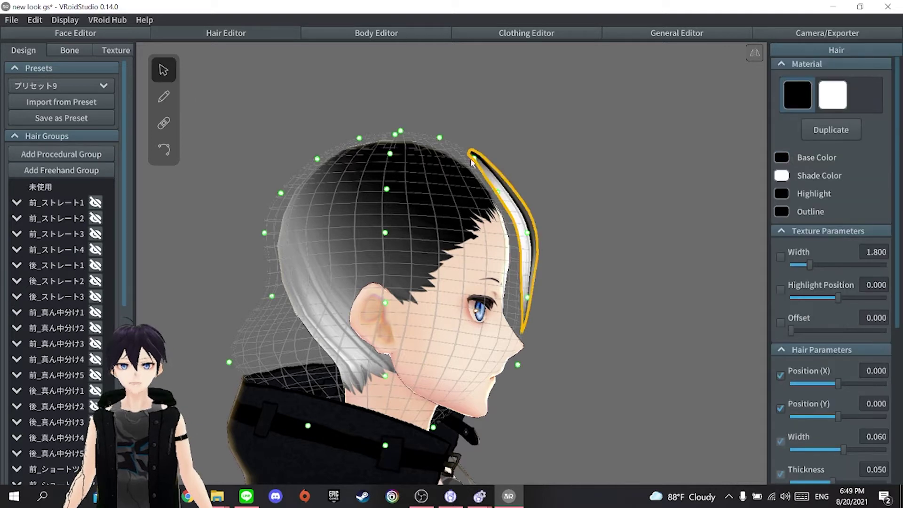
left_click_drag(474, 157, 463, 165)
left_click_drag(439, 137, 434, 148)
right_click_drag(501, 198, 484, 235)
left_click(484, 236)
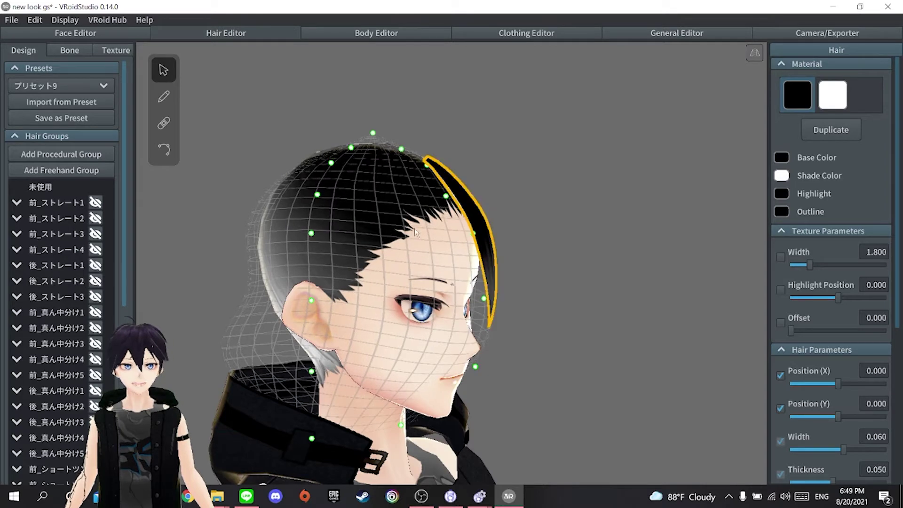
Step: Examine the Hair Brush Tool's material colors, texture parameters and hair parameters, including the Base Color picker
left_click(163, 98)
scroll(815, 357, "down", 5)
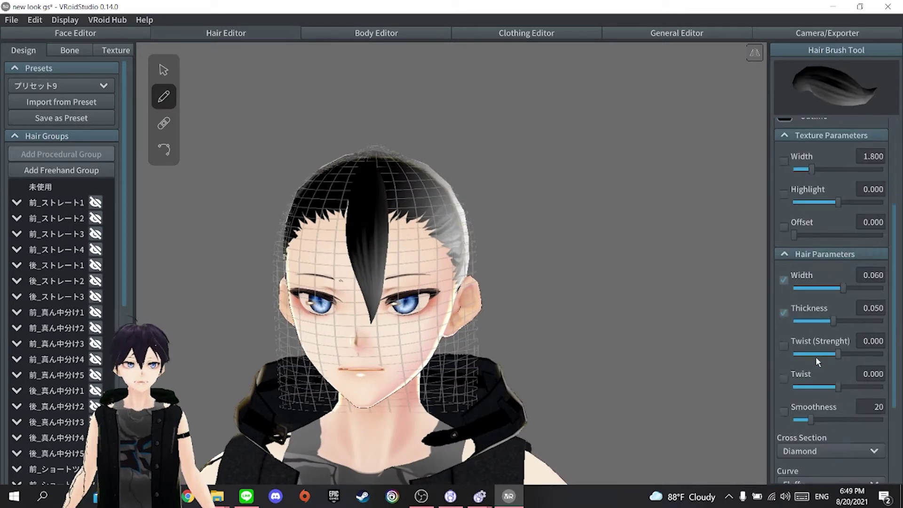
scroll(818, 338, "up", 4)
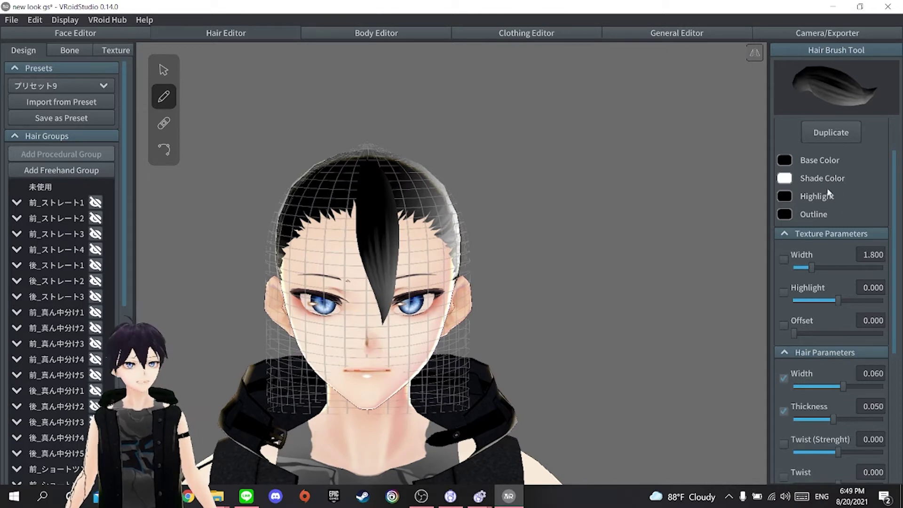
left_click(784, 160)
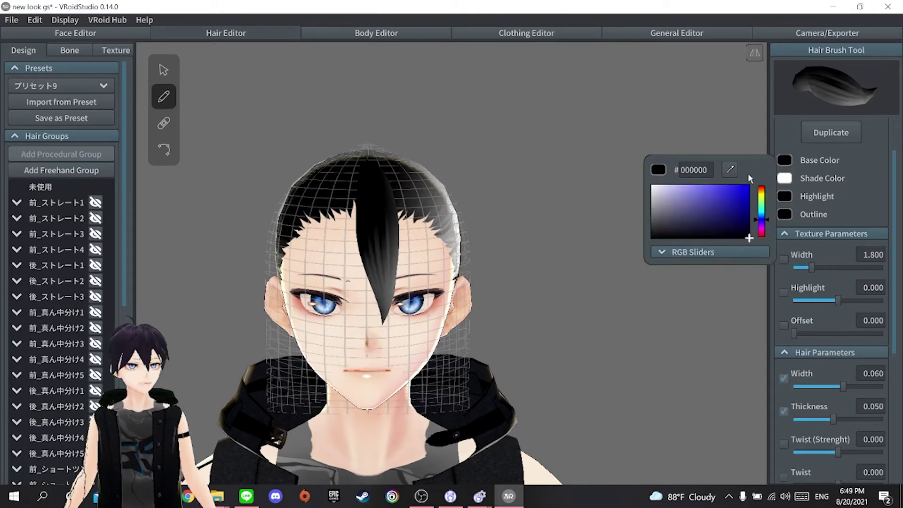
left_click_drag(687, 210, 763, 261)
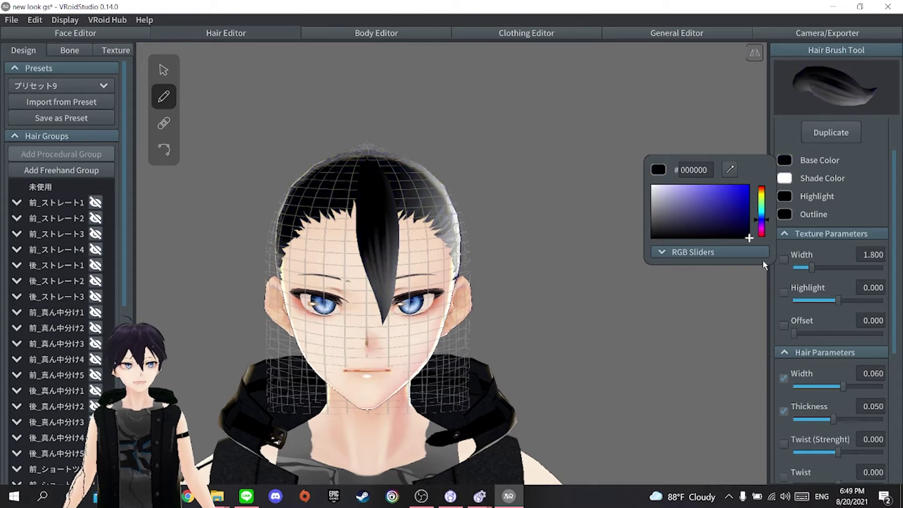
left_click(845, 186)
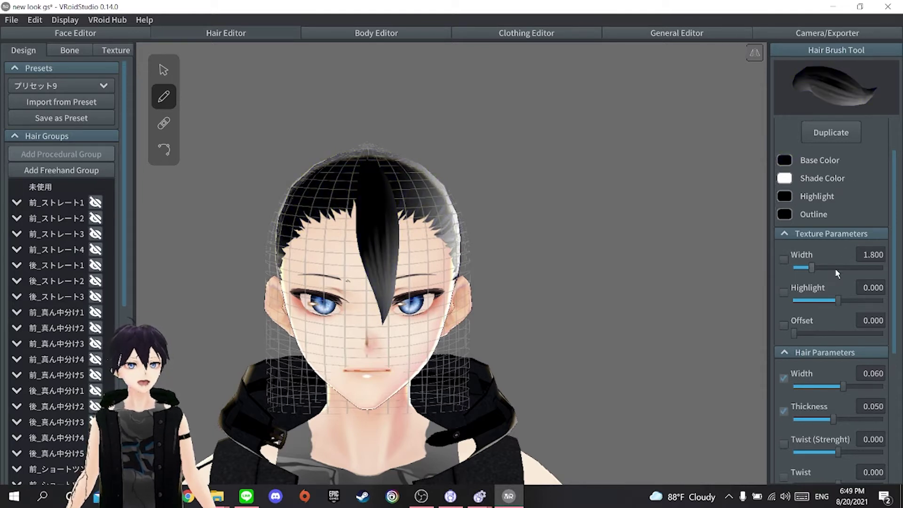
scroll(832, 249, "down", 2)
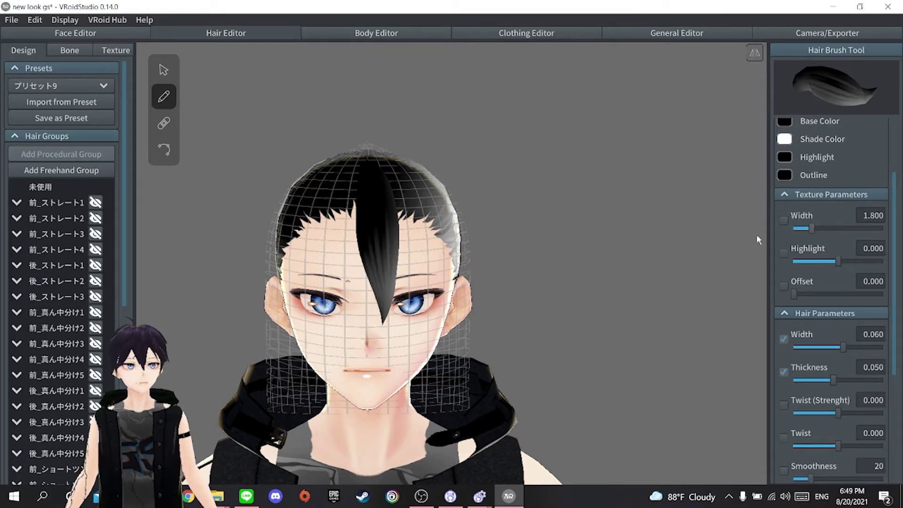
Step: Set the drawn strand's texture Width to 1.000, Highlight Position to 0.045 and Offset to 0.086
left_click(162, 69)
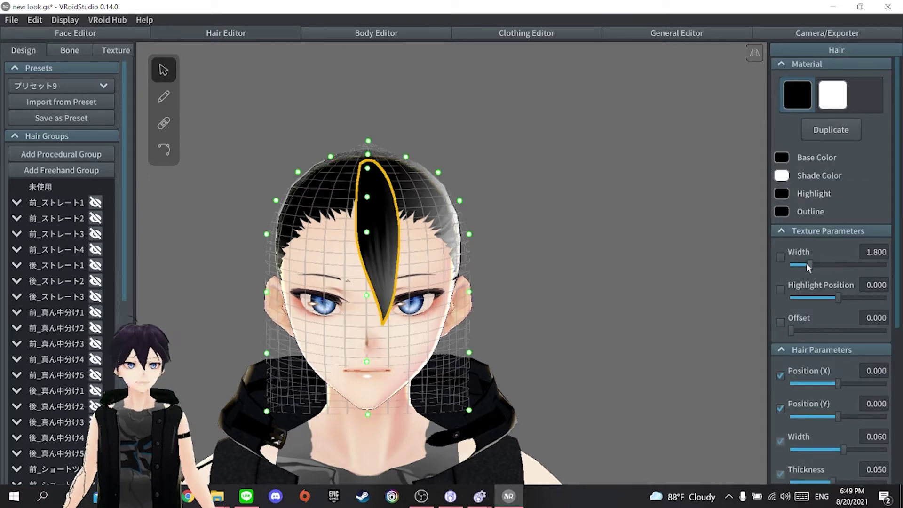
left_click_drag(807, 264, 851, 313)
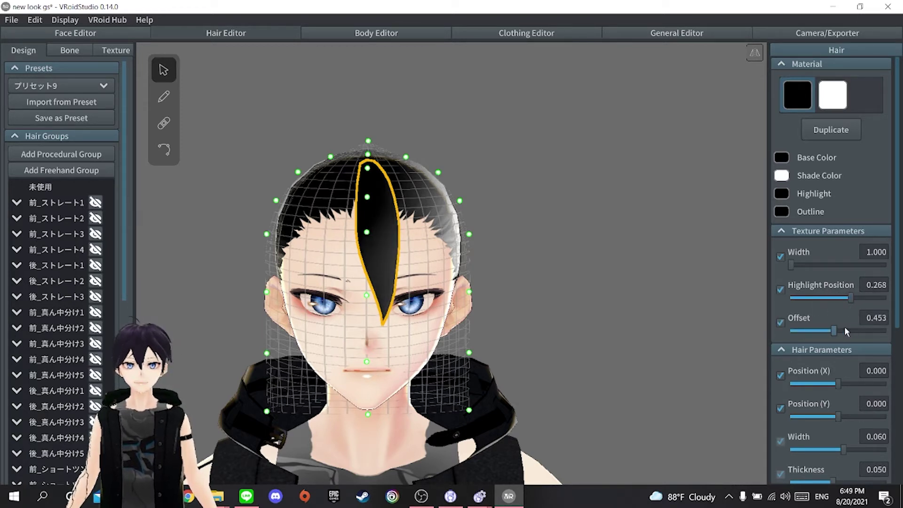
left_click_drag(845, 307, 800, 305)
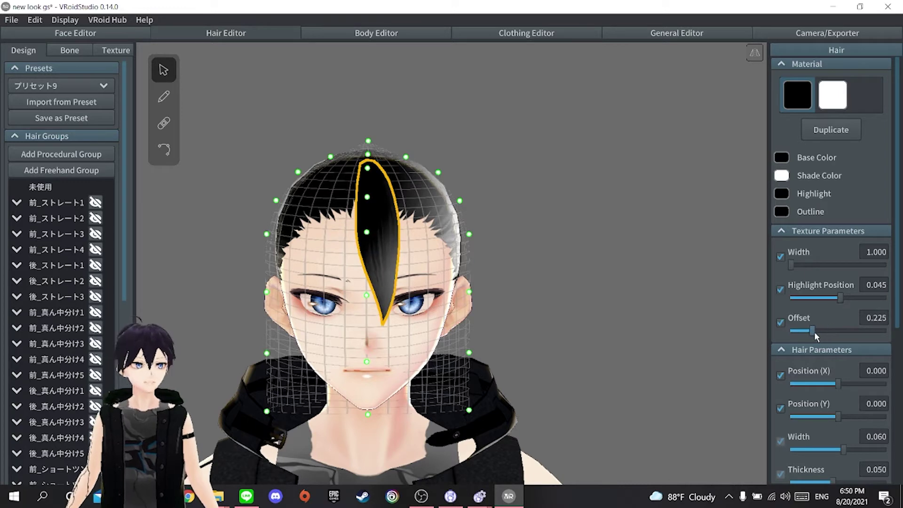
Step: Set the drawn strand's Position (X) to -0.005, Width to 0.036 and Thickness to 0.010
scroll(822, 327, "down", 3)
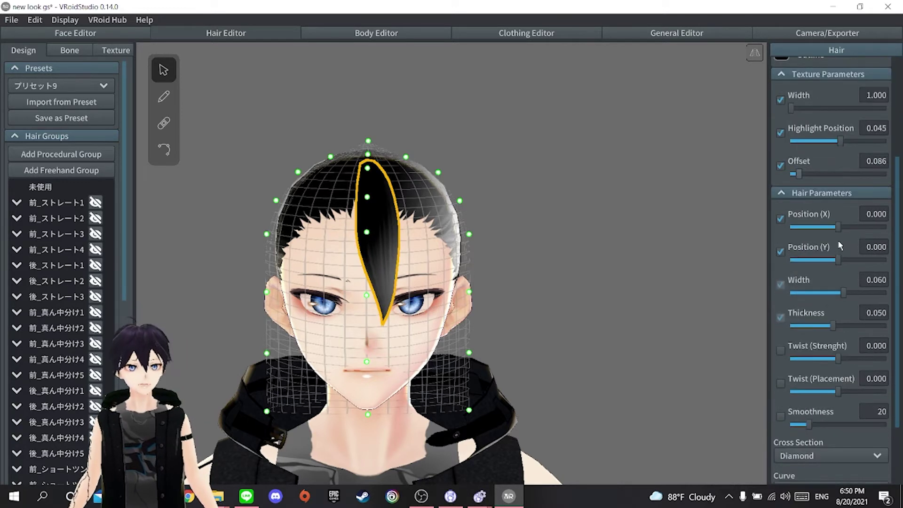
left_click_drag(838, 227, 836, 247)
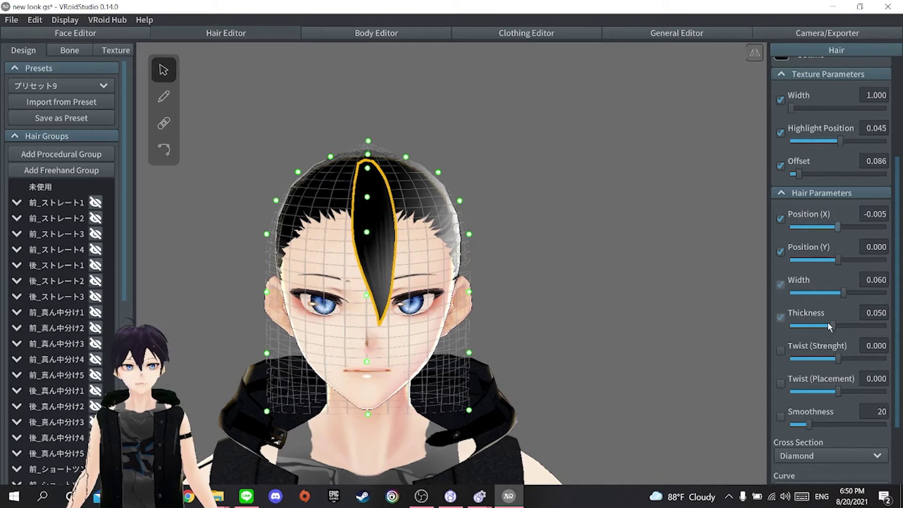
left_click_drag(841, 292, 816, 297)
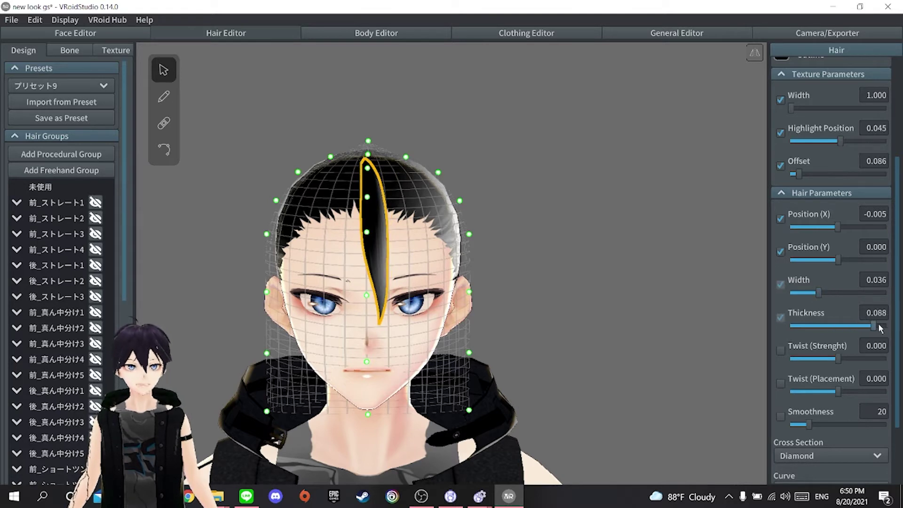
right_click_drag(637, 274, 593, 274)
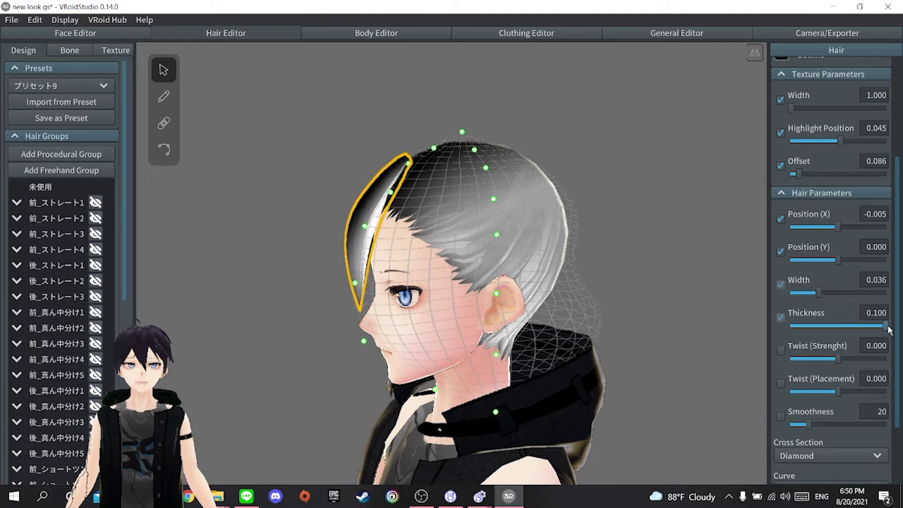
left_click_drag(839, 325, 768, 323)
right_click_drag(636, 284, 677, 294)
Step: Try twisting the strand, reset Twist (Strength) and Twist (Placement) to 0, and set Smoothness to 31
scroll(805, 340, "down", 3)
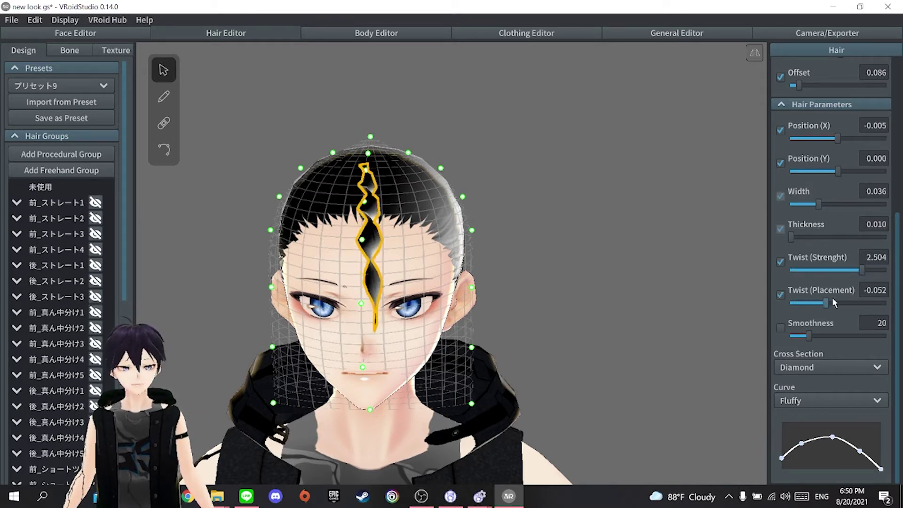
mouse_move(834, 303)
left_mouse_down()
mouse_move(846, 304)
mouse_move(816, 304)
mouse_move(853, 303)
mouse_move(836, 303)
left_mouse_up()
double_click(875, 256)
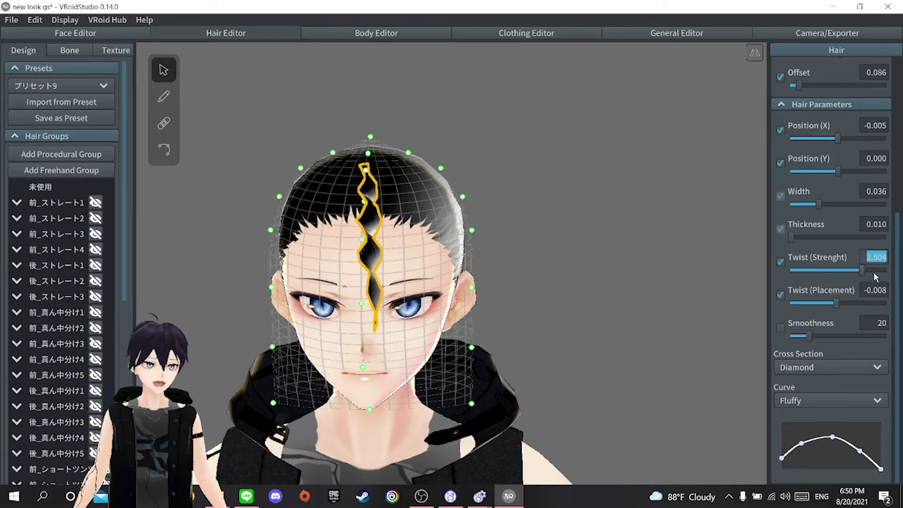
type("0")
double_click(881, 290)
type("0")
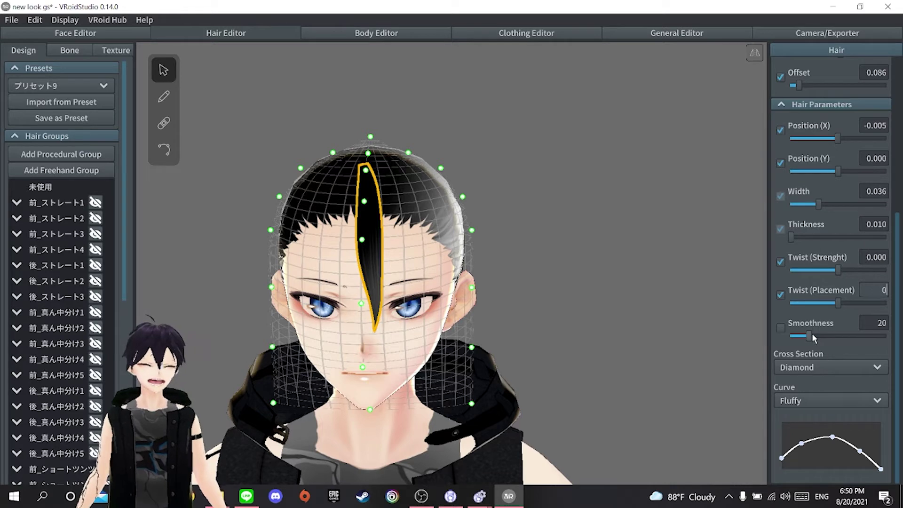
left_click_drag(811, 336, 823, 337)
Step: Try Smoothness 1 and 100 on the strand with Twist (Strength) at 0.496, and undo these changes
left_click(843, 269)
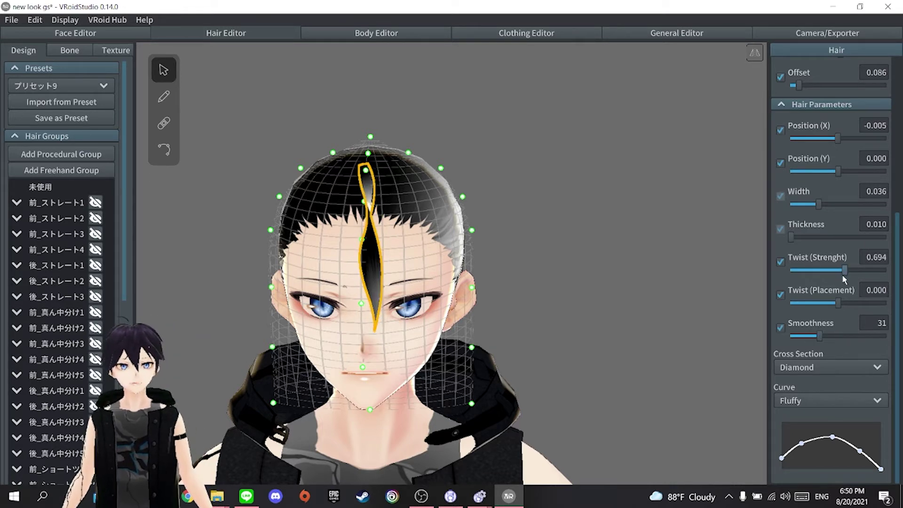
left_click_drag(823, 336, 755, 343)
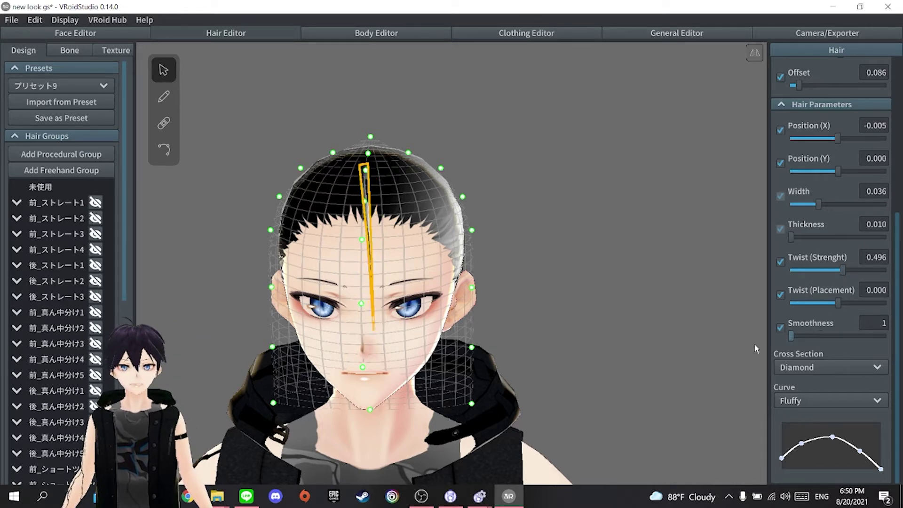
right_click_drag(629, 315, 609, 319)
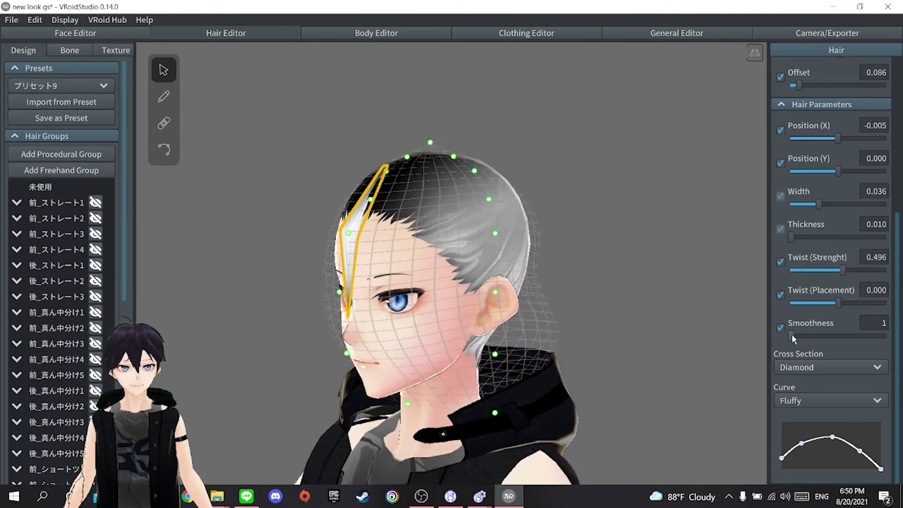
left_click_drag(791, 337, 836, 336)
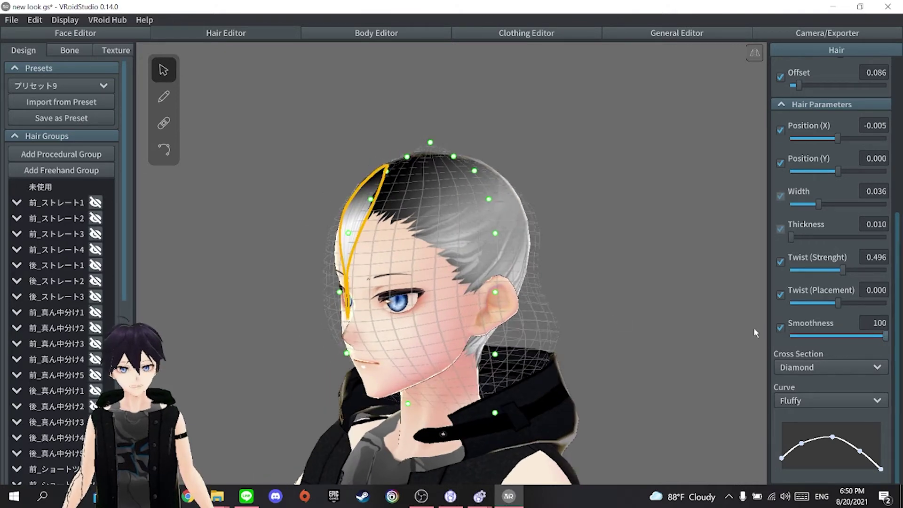
right_click_drag(753, 327, 655, 316)
key("ctrl+z")
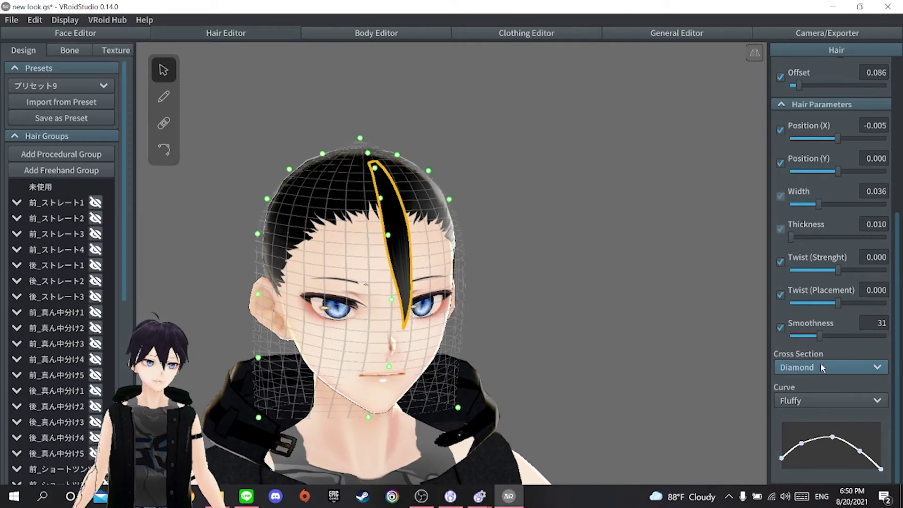
Step: Change the strand's Cross Section to Triangle
left_click(820, 367)
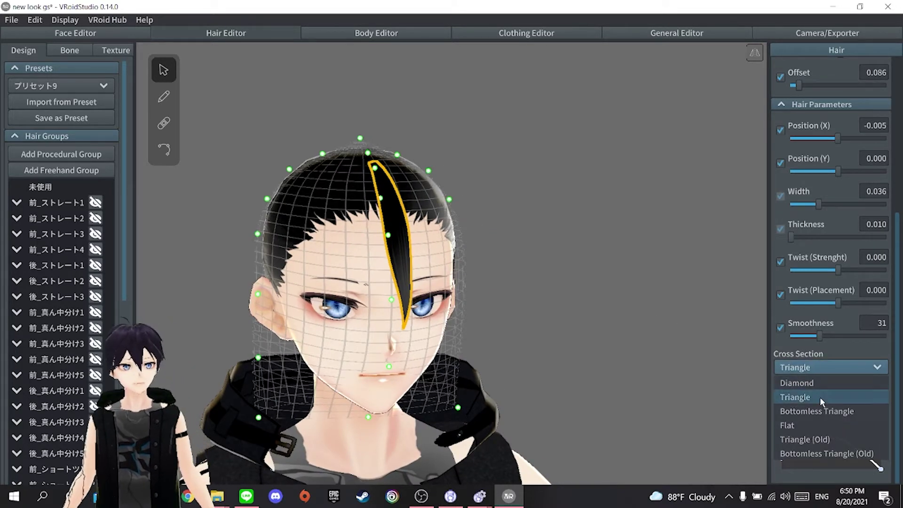
left_click(820, 399)
left_click(829, 368)
left_click(823, 400)
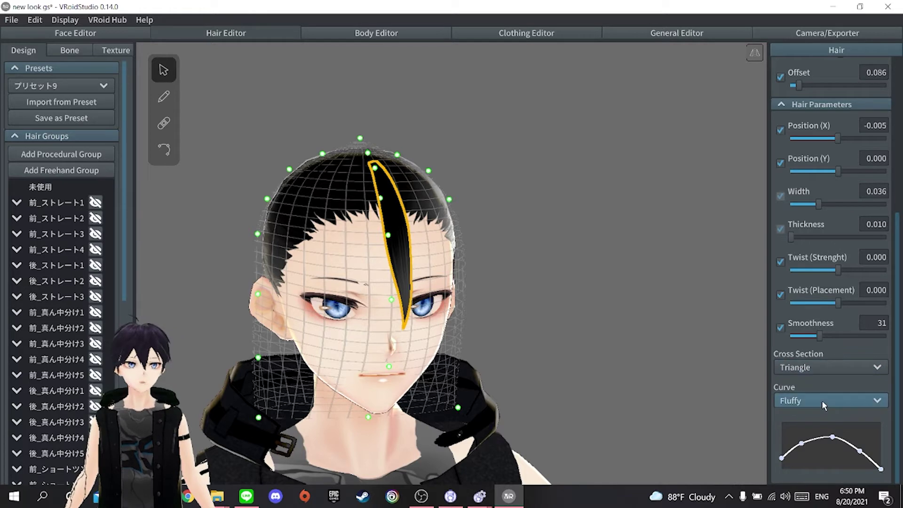
Step: Try the Straight and Squid curve shapes on the strand
left_click(822, 400)
left_click(814, 429)
right_click_drag(607, 358, 667, 377)
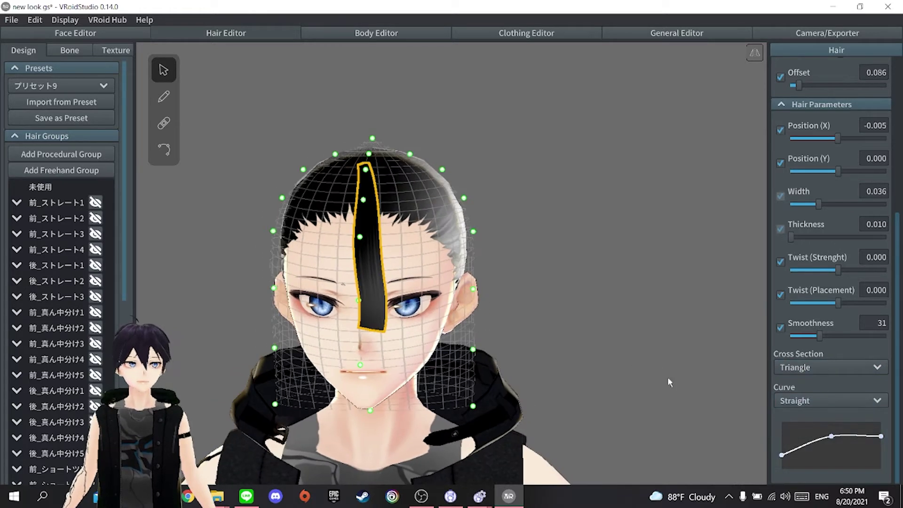
left_click(819, 400)
left_click(813, 444)
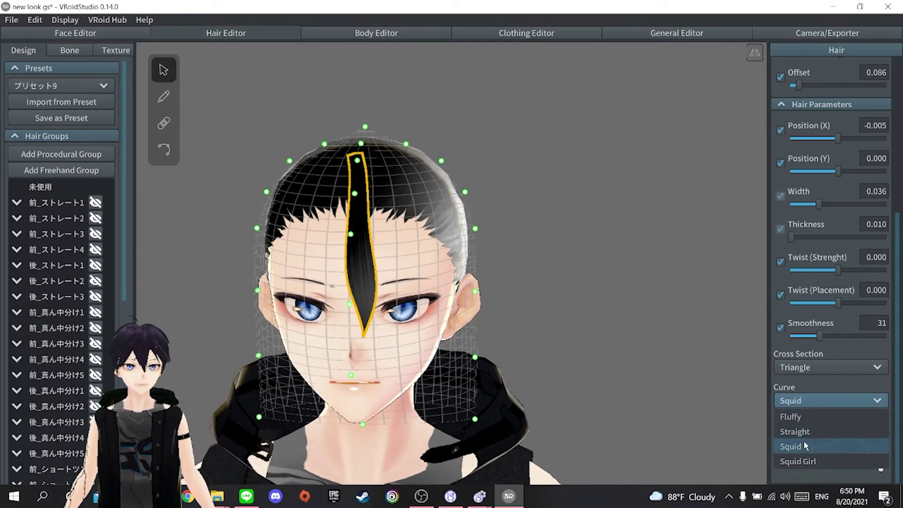
Step: Try the Squid Girl curve on the strand and return its curve to Fluffy
left_click(820, 402)
left_click(802, 461)
scroll(619, 378, "down", 2)
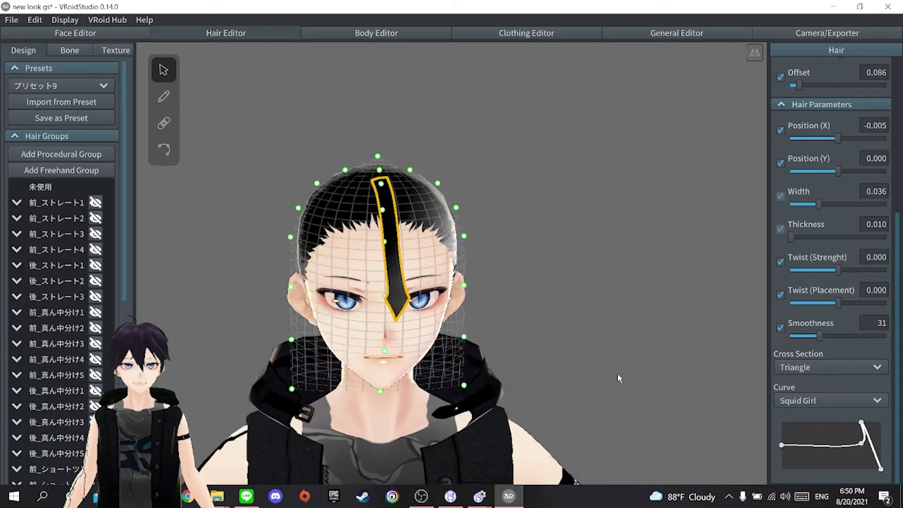
mouse_move(617, 373)
right_mouse_down()
mouse_move(644, 374)
mouse_move(606, 375)
right_mouse_up()
scroll(479, 341, "up", 3)
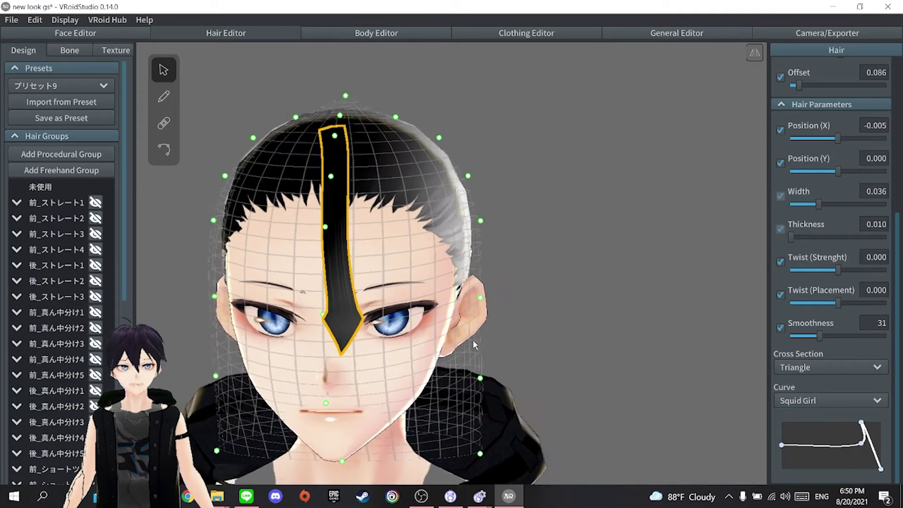
scroll(472, 339, "down", 2)
scroll(659, 358, "down", 1)
left_click(812, 400)
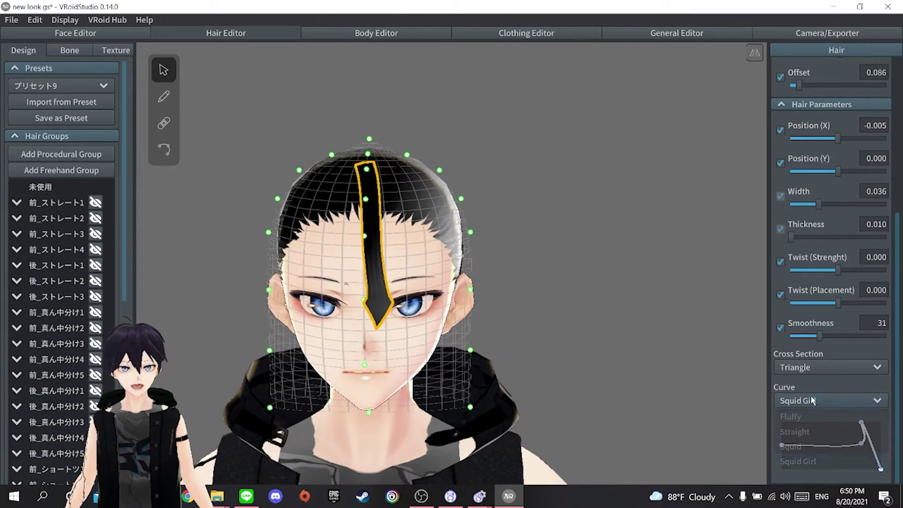
left_click(806, 416)
scroll(642, 351, "down", 2)
right_click_drag(642, 351, 463, 356)
Step: Add a procedural hair group to the head
scroll(56, 213, "down", 10)
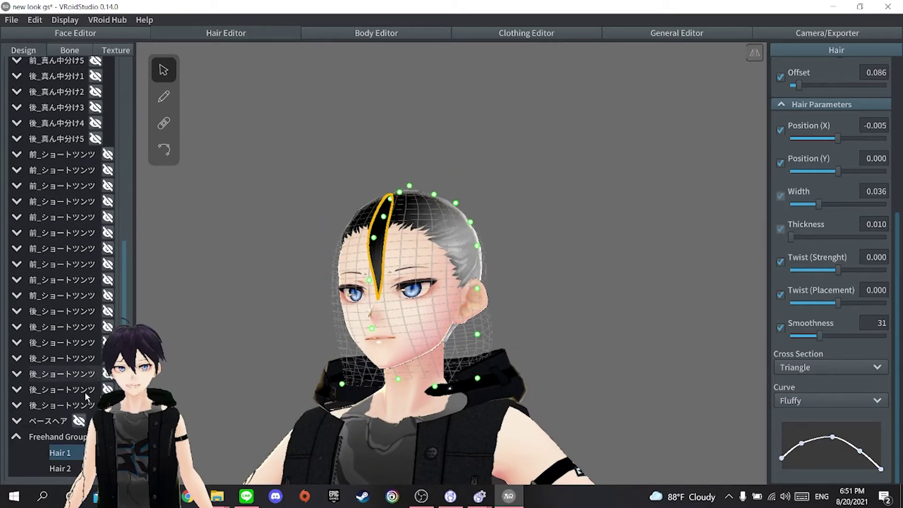
scroll(61, 375, "up", 9)
scroll(60, 375, "up", 1)
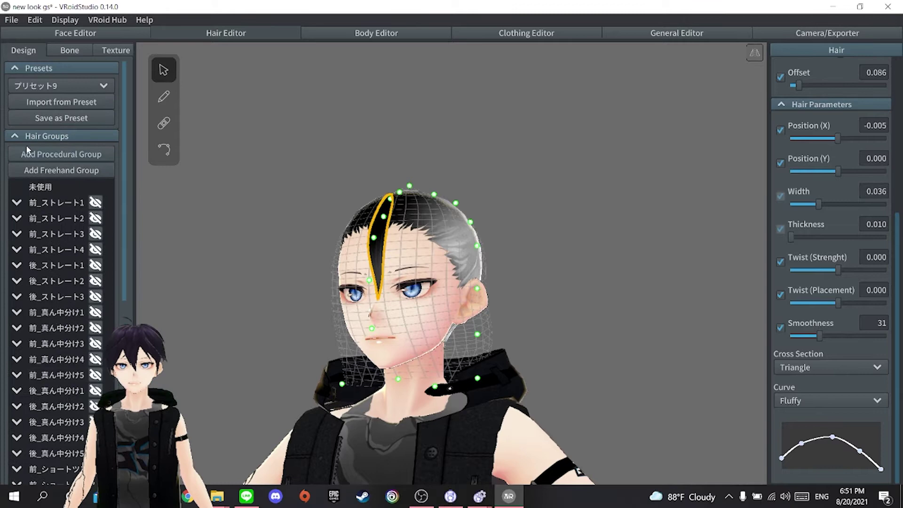
left_click(61, 155)
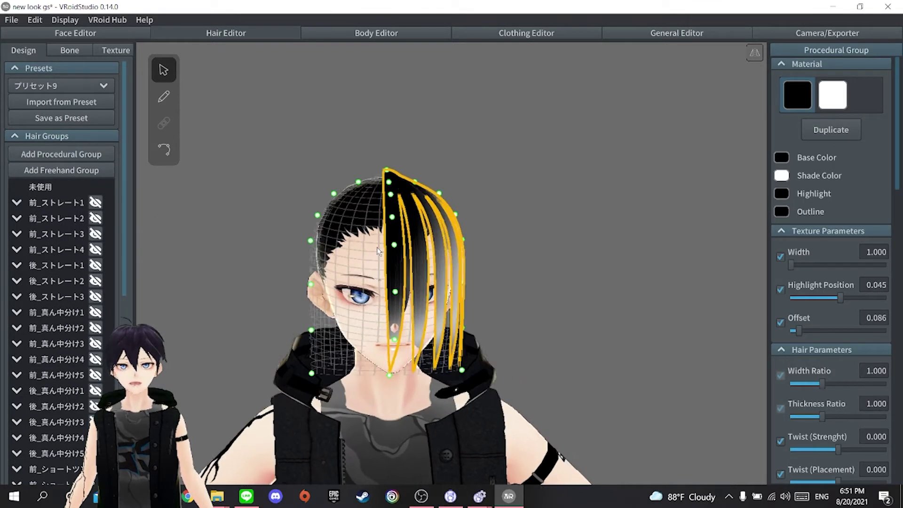
right_click_drag(475, 204, 376, 295)
scroll(468, 298, "up", 8)
scroll(377, 295, "down", 8)
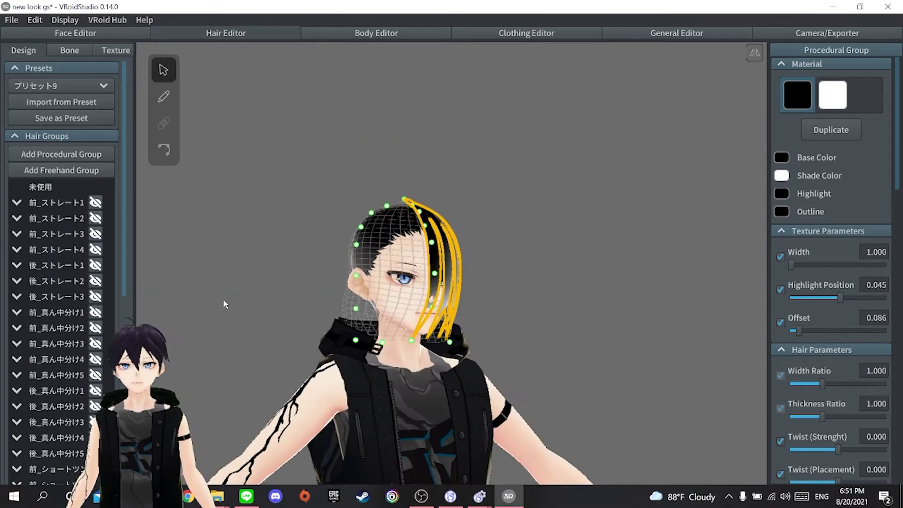
Step: Delete the newly added procedural hair group
scroll(97, 291, "down", 10)
right_click(59, 464)
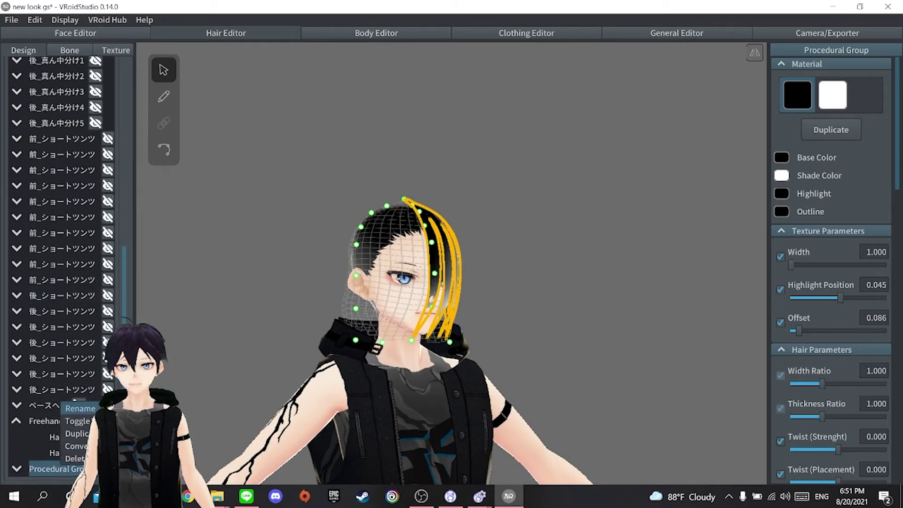
left_click(80, 408)
left_click(478, 281)
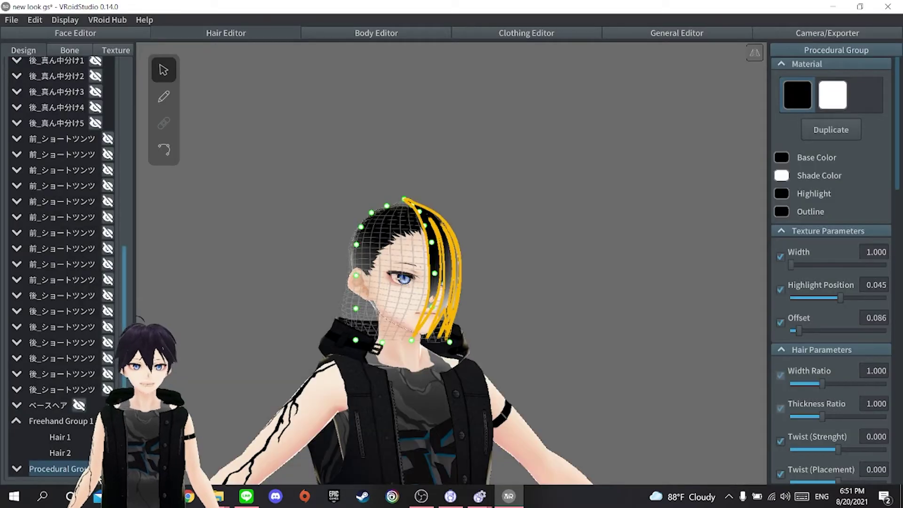
left_click(70, 453)
scroll(75, 444, "up", 1)
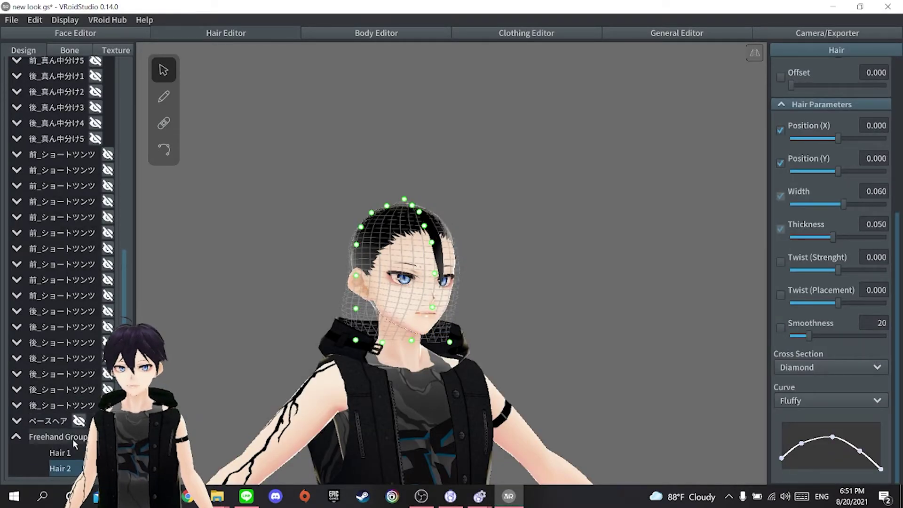
Step: Delete the freehand hair group with its strands and collapse the ベースヘア group
right_click(74, 442)
left_click(87, 433)
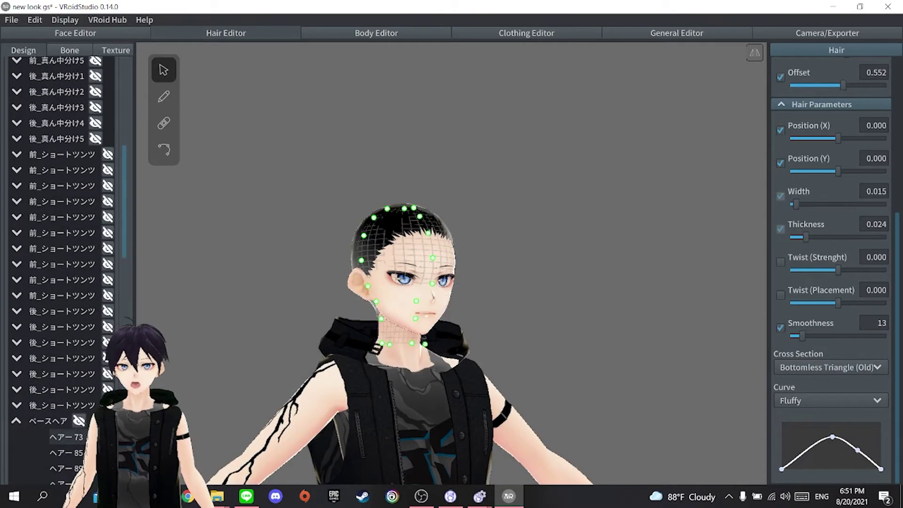
scroll(69, 440, "down", 13)
scroll(41, 360, "up", 8)
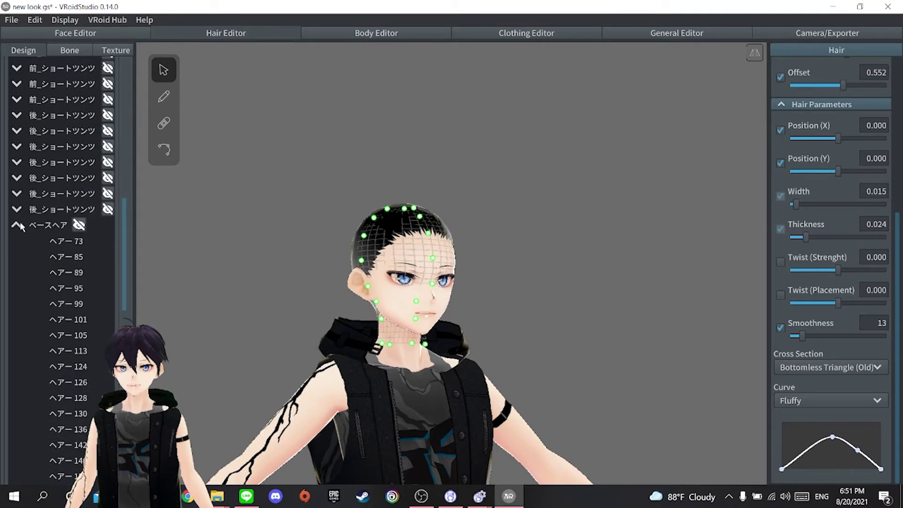
left_click(18, 225)
Step: Make the hair groups 前_ストレート1 to 4 and 後_ストレート1 to 3 visible again
scroll(100, 187, "up", 10)
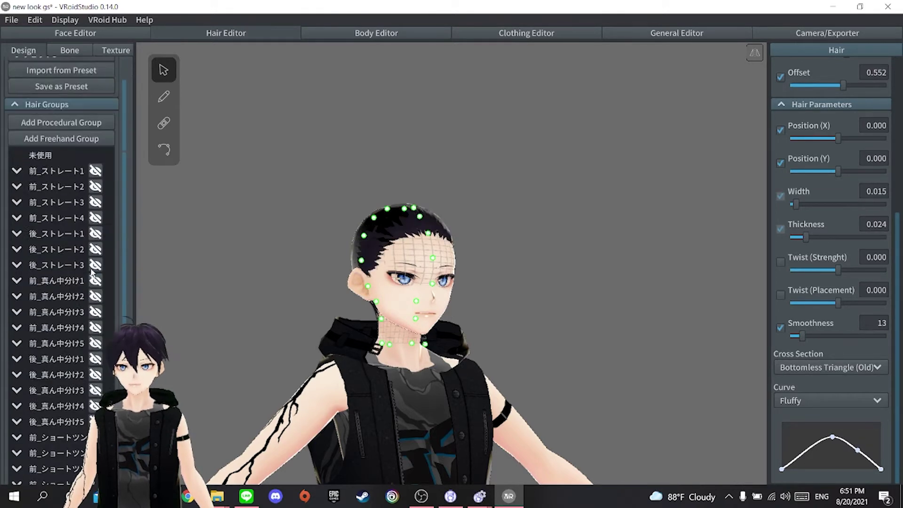
left_click(96, 202)
left_click(95, 217)
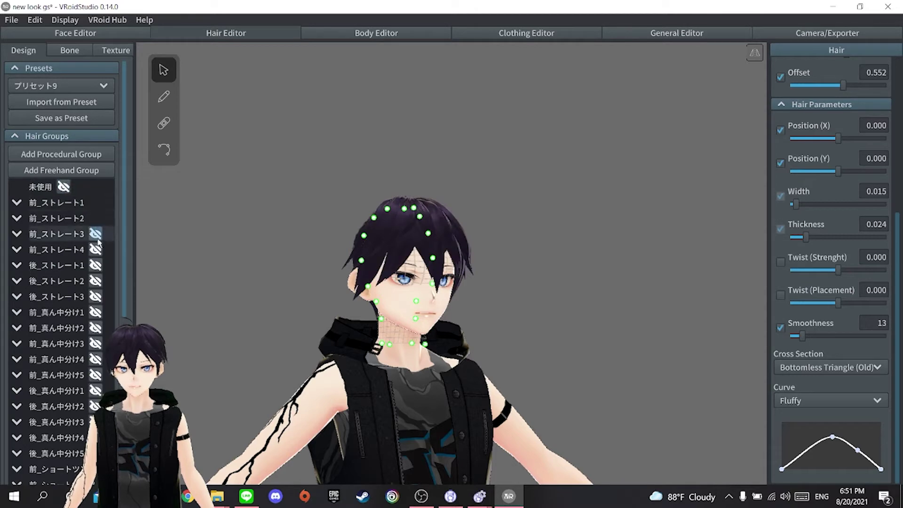
left_click(95, 233)
left_click(96, 249)
left_click(95, 265)
left_click(96, 280)
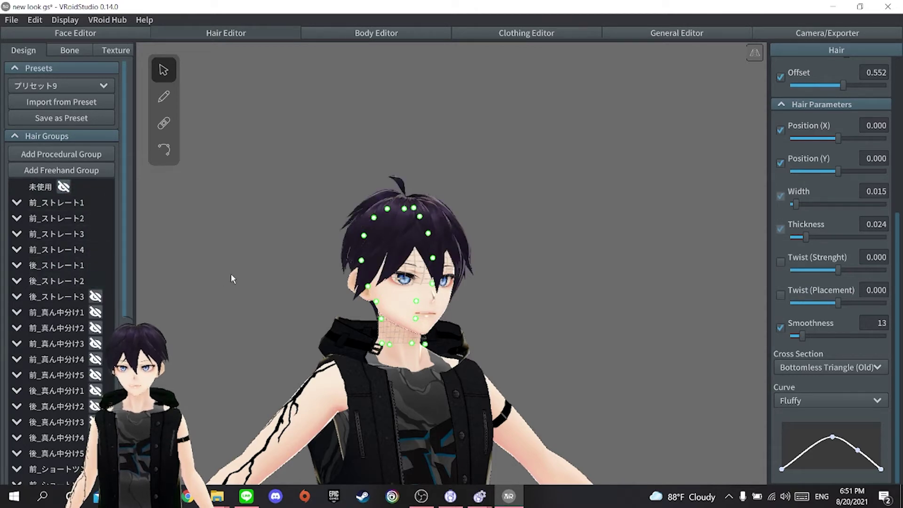
right_click_drag(230, 273, 432, 324)
left_click(96, 297)
Step: Open the Body Editor with the design parameters for all body parts
right_click_drag(410, 294, 362, 291)
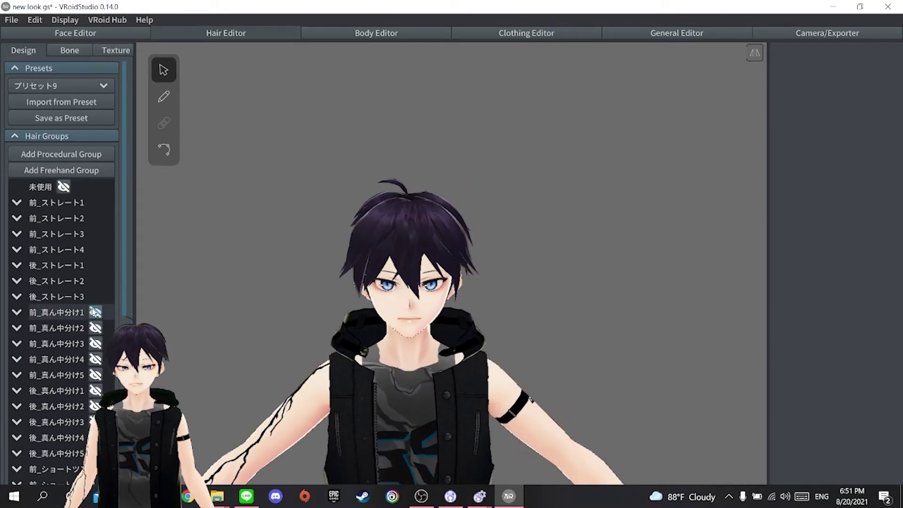
right_click_drag(197, 312, 326, 348)
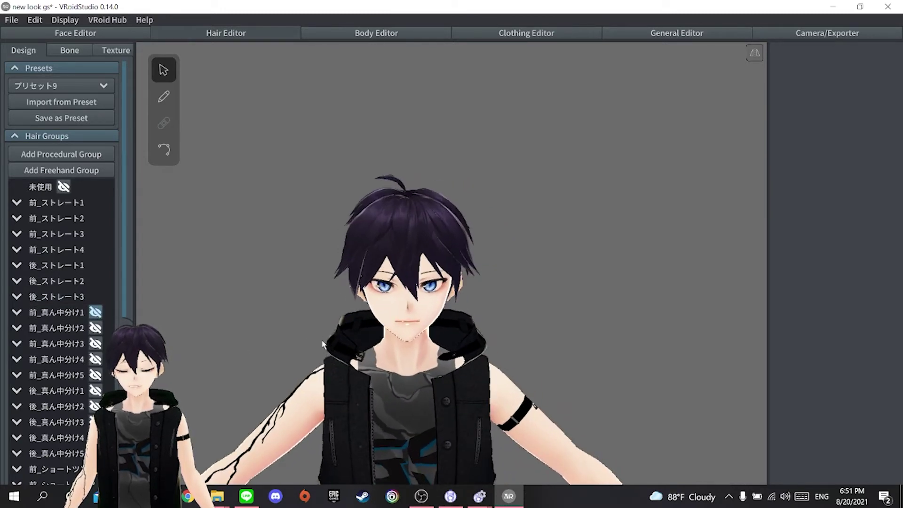
scroll(55, 344, "down", 5)
scroll(54, 343, "up", 4)
right_click_drag(369, 301, 553, 312)
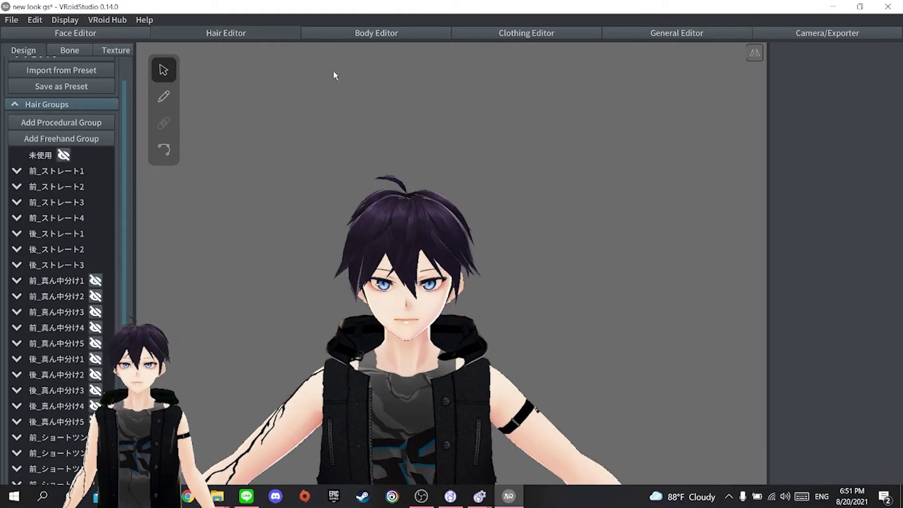
left_click(349, 34)
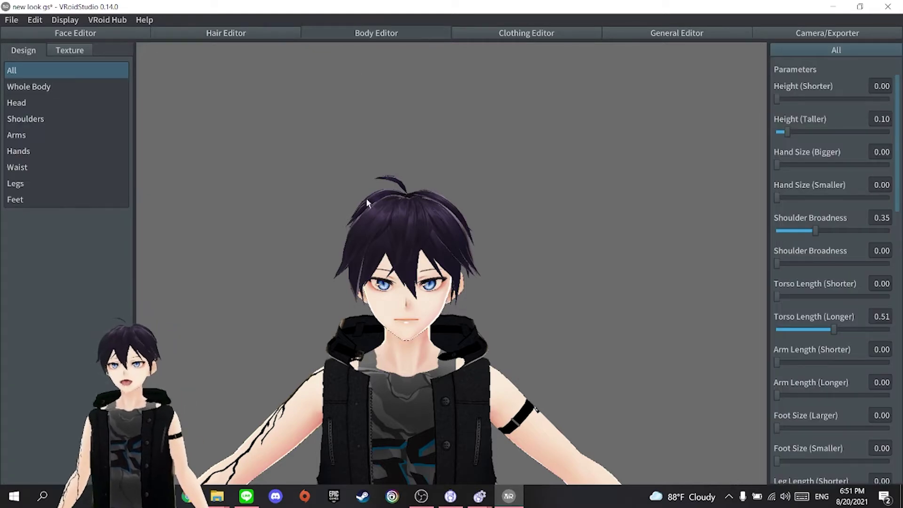
Step: Try the whole-body Height (Shorter) slider at its maximum and back at 0.00, set Height (Taller) to 1.00, and undo that change
scroll(366, 199, "down", 5)
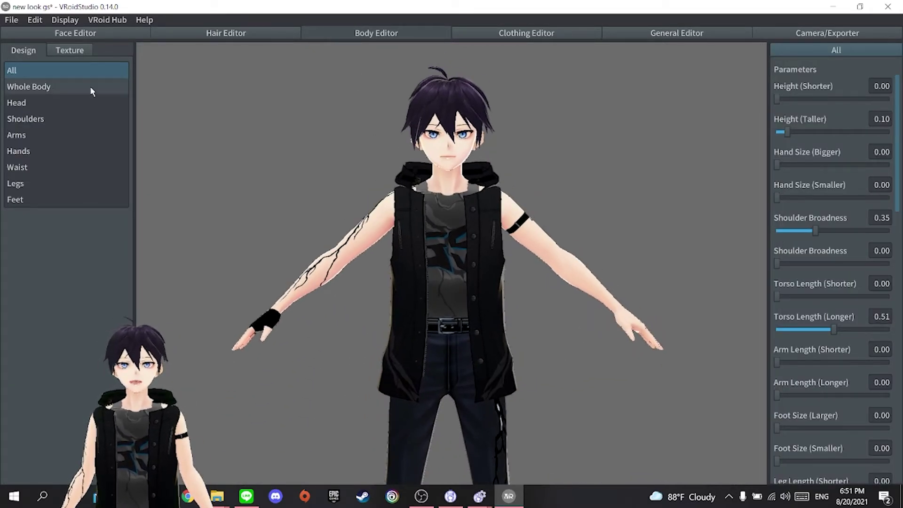
left_click(54, 93)
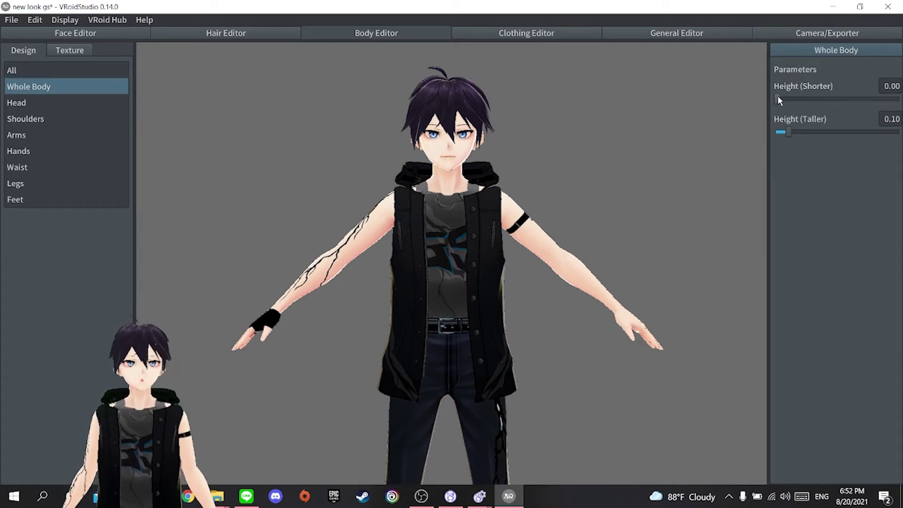
left_click_drag(777, 98, 900, 96)
middle_click_drag(520, 282, 515, 174)
scroll(509, 168, "down", 4)
left_click_drag(899, 99, 750, 107)
left_click_drag(800, 136, 896, 132)
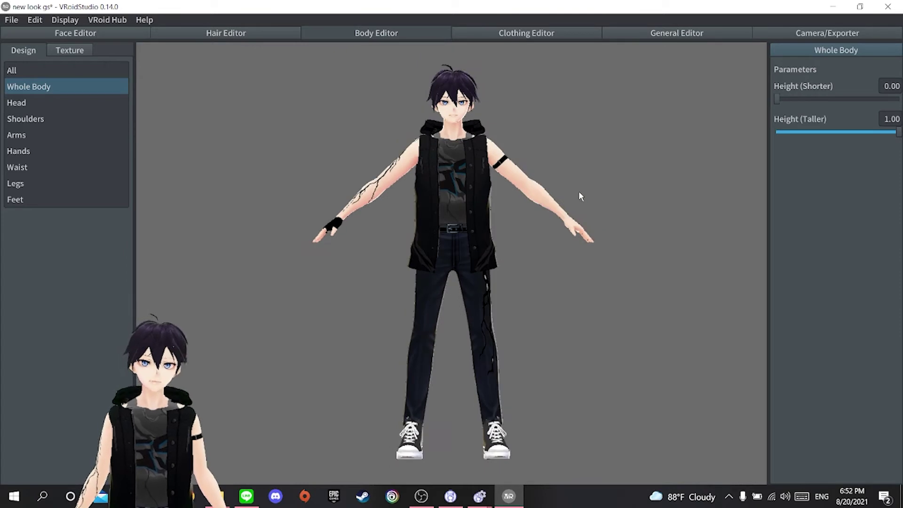
key("ctrl+z")
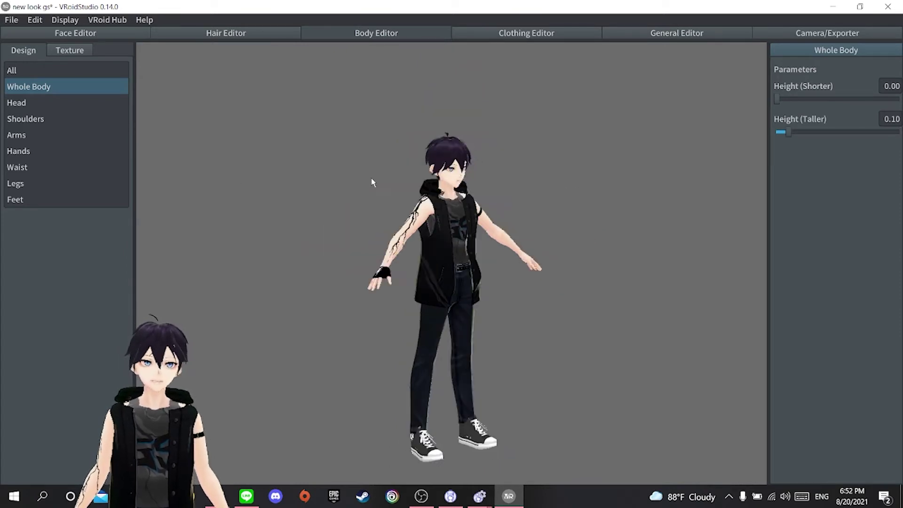
Step: Look through the head size and neck parameters, and open the foot size parameters
left_click(26, 105)
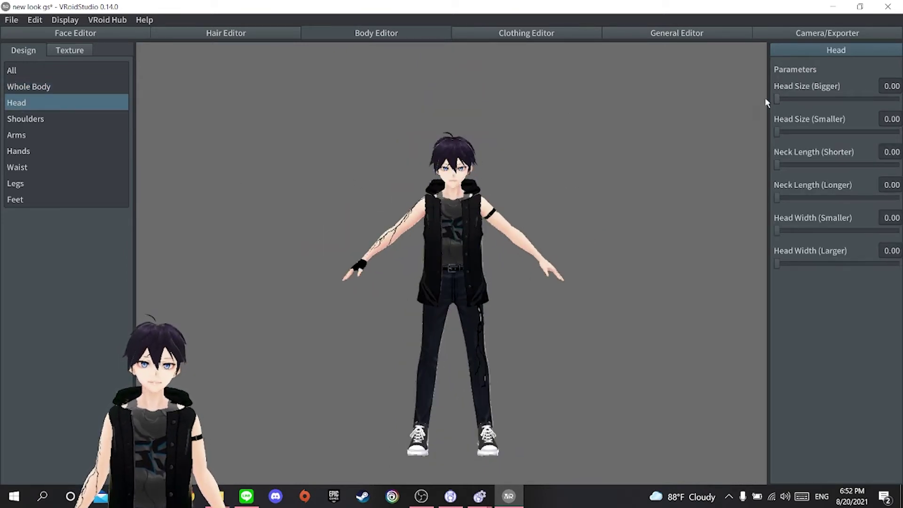
mouse_move(779, 99)
left_mouse_down()
mouse_move(891, 98)
mouse_move(775, 113)
left_mouse_up()
left_click_drag(777, 132, 782, 97)
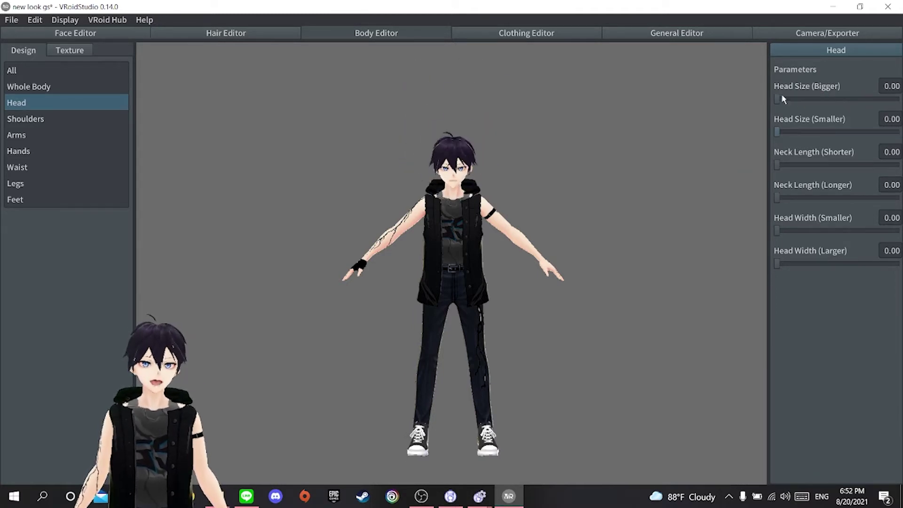
left_click(19, 199)
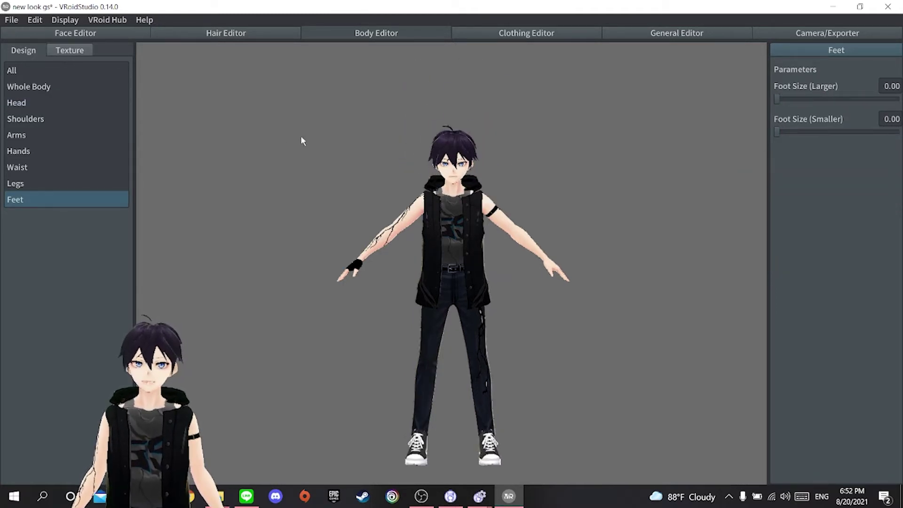
Step: Open the body's skin texture and view the unclothed model from the side and the front
left_click(69, 50)
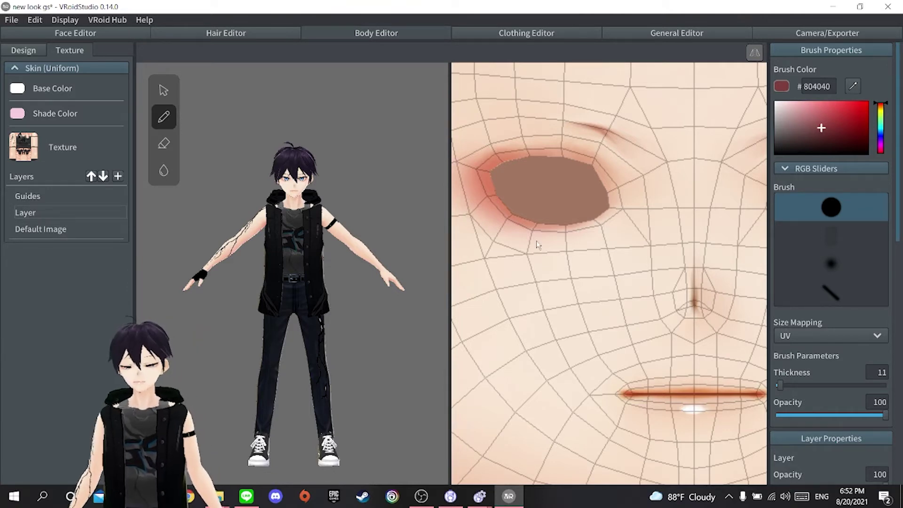
left_click(41, 216)
right_click_drag(400, 226, 369, 225)
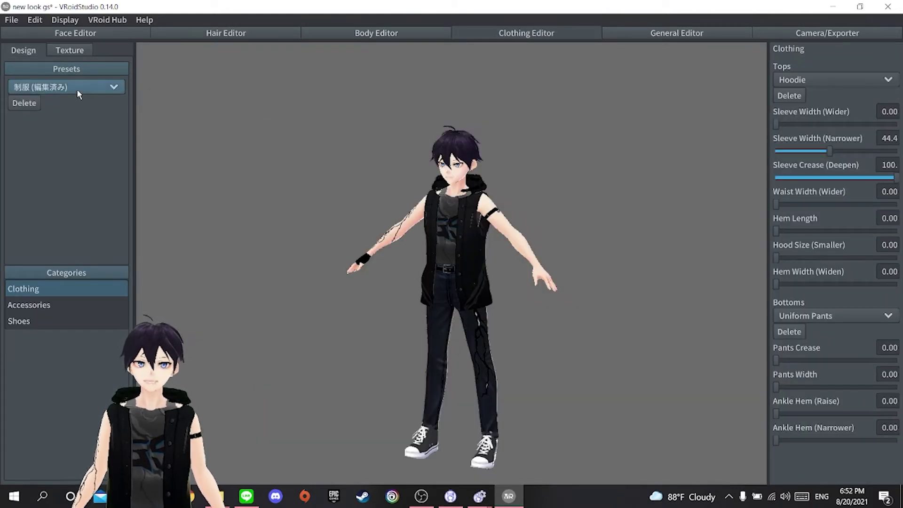
left_click(88, 51)
right_click_drag(307, 247, 350, 250)
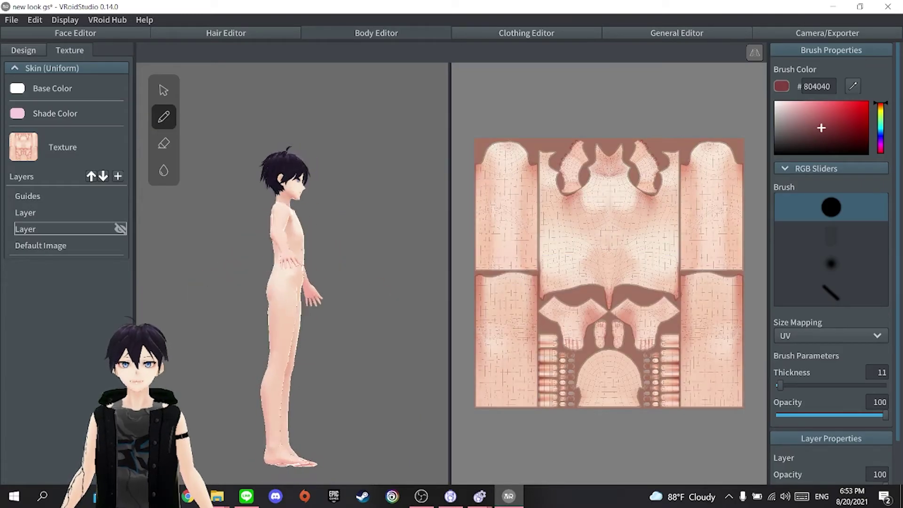
right_click_drag(221, 258, 150, 274)
scroll(338, 267, "up", 2)
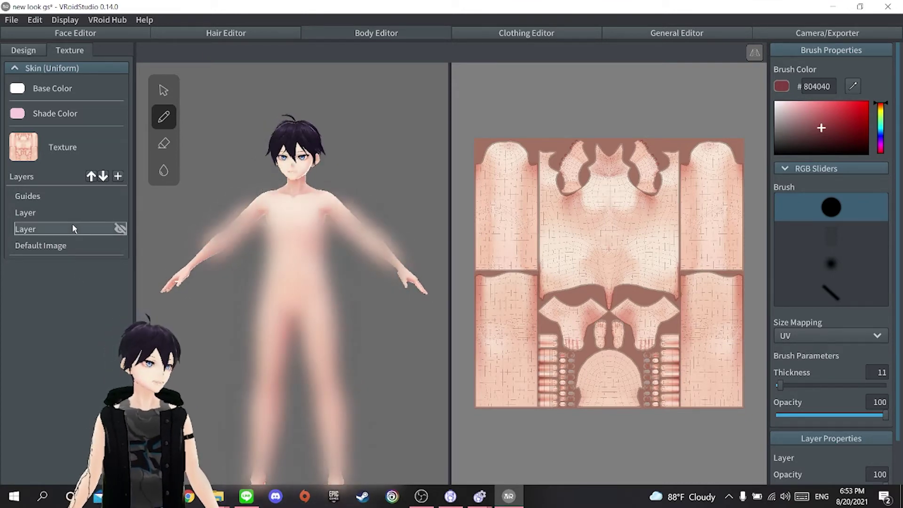
Step: Delete the hidden skin texture layer directly above Default Image and make the remaining hidden layer visible
right_click(92, 231)
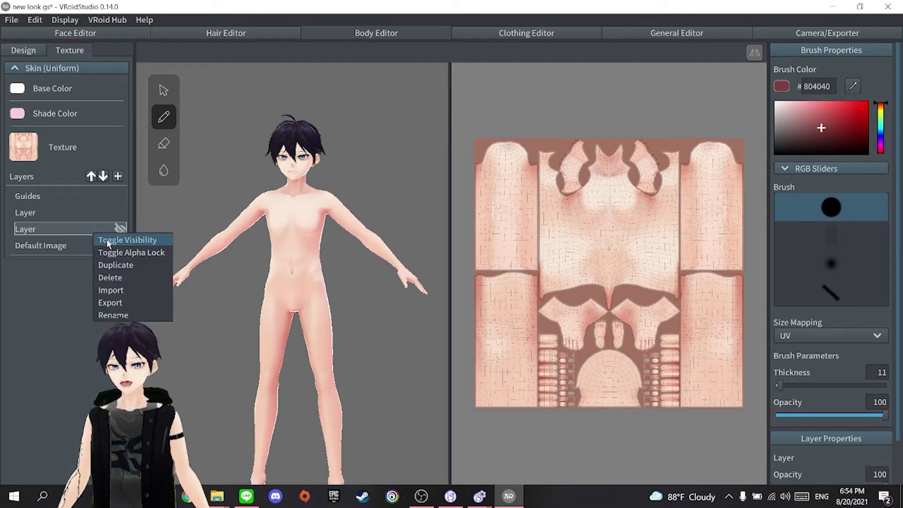
right_click(79, 224)
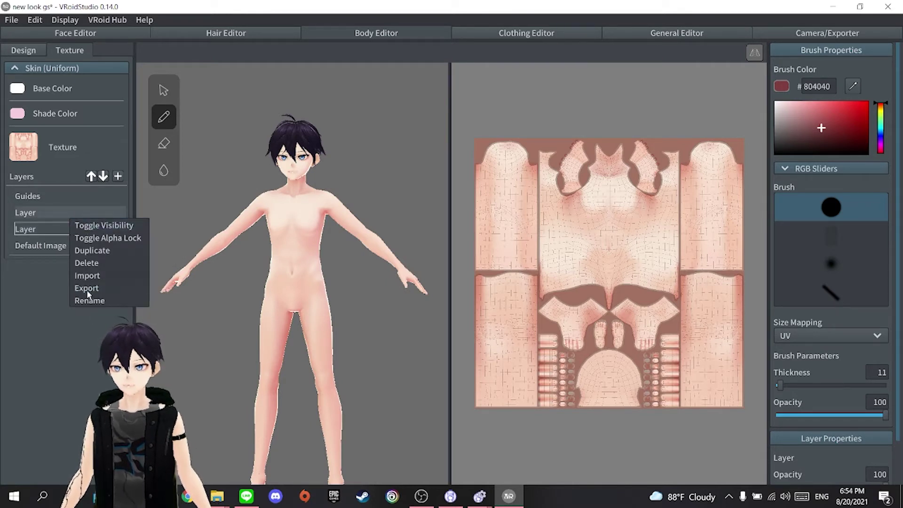
left_click(92, 263)
right_click(103, 212)
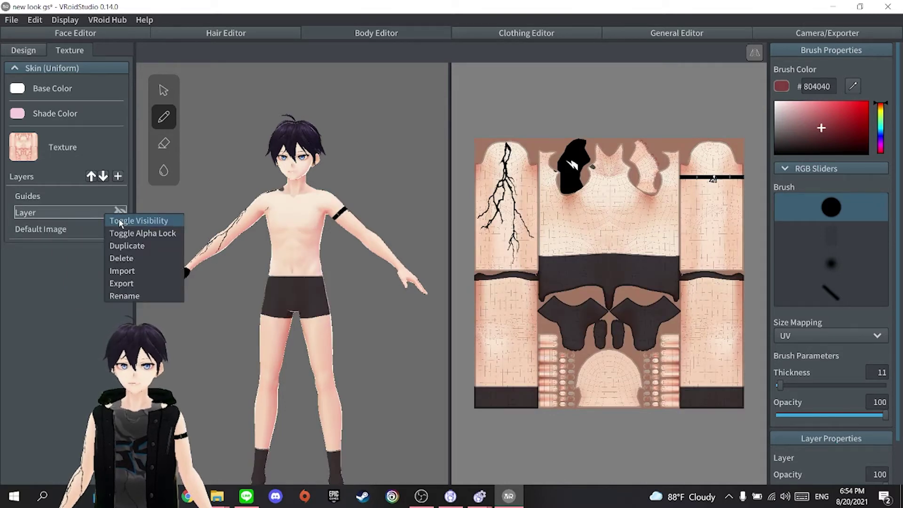
left_click(118, 218)
Step: Examine the GS shirt, the lightning-shaped arm marking and the black glove on the 3D model up close
right_click_drag(351, 249, 307, 246)
scroll(307, 246, "up", 5)
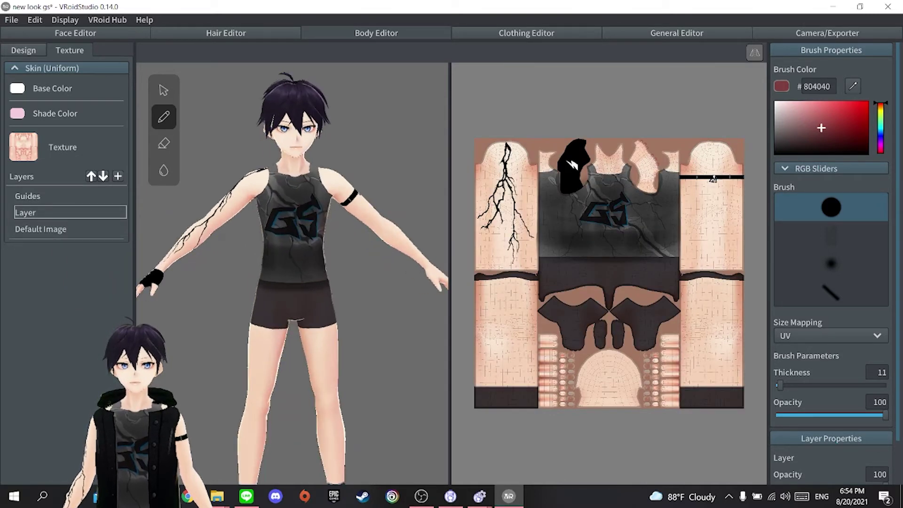
middle_click_drag(307, 246, 340, 282)
right_click_drag(340, 282, 408, 288)
scroll(359, 285, "up", 3)
scroll(273, 253, "up", 5)
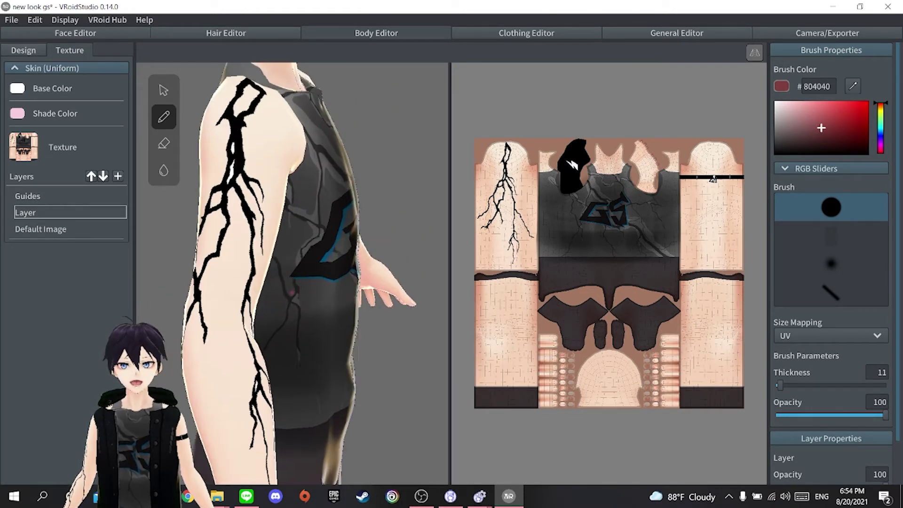
middle_click_drag(297, 298, 292, 175)
scroll(292, 176, "up", 3)
scroll(456, 245, "up", 5)
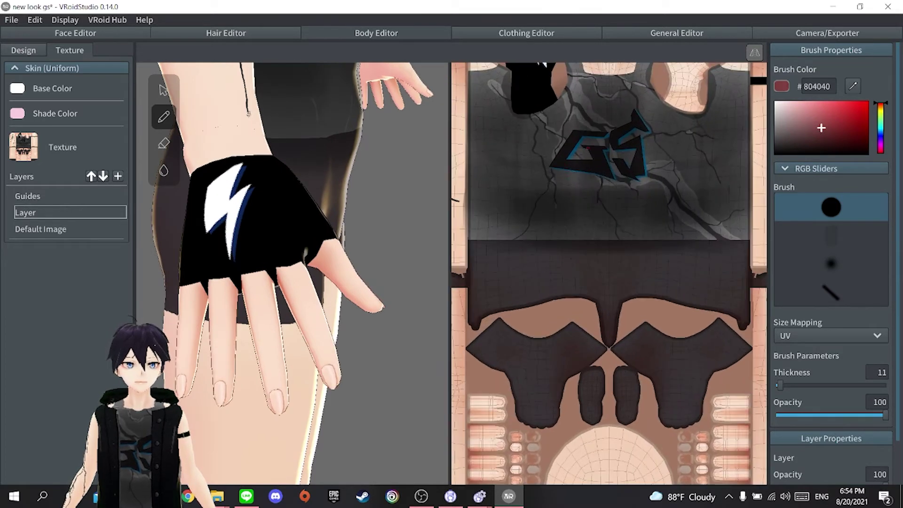
Step: Examine the skin texture map from the shirt and glove areas down to the fingers and feet
middle_click_drag(616, 198, 757, 411)
scroll(544, 231, "down", 2)
middle_click_drag(601, 163, 439, 198)
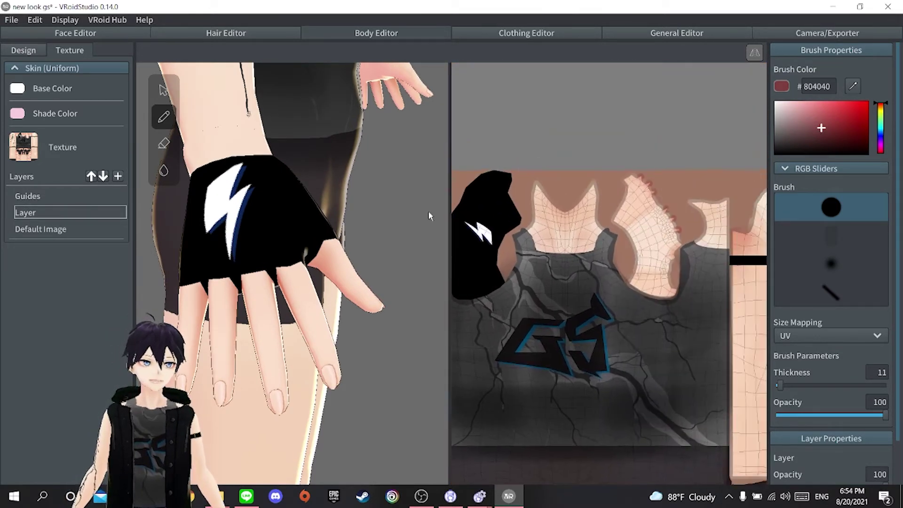
scroll(708, 229, "down", 5)
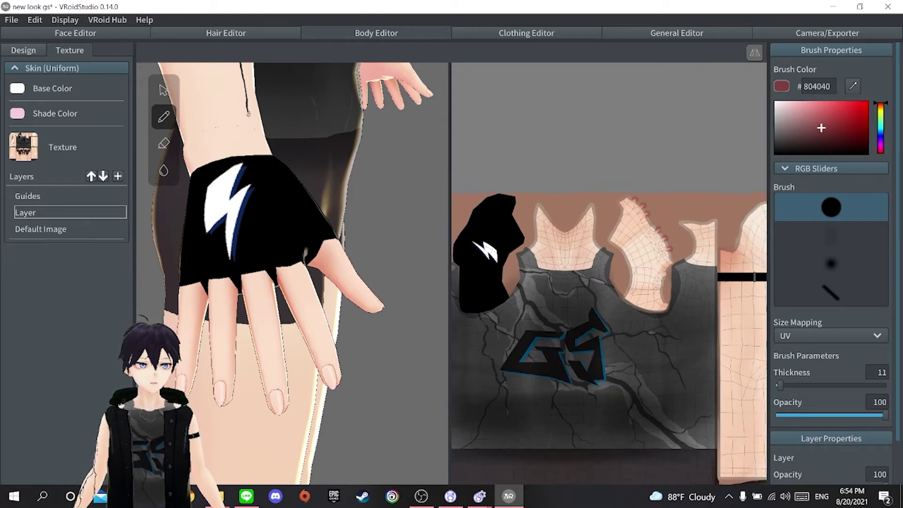
middle_click_drag(600, 297, 636, 106)
scroll(632, 122, "up", 4)
middle_click_drag(586, 323, 631, 247)
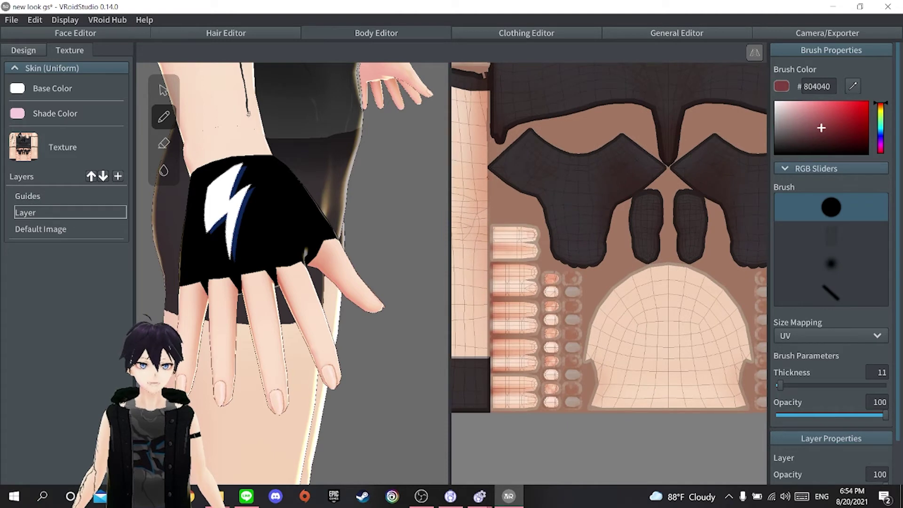
right_click_drag(421, 194, 348, 196)
scroll(291, 273, "down", 4)
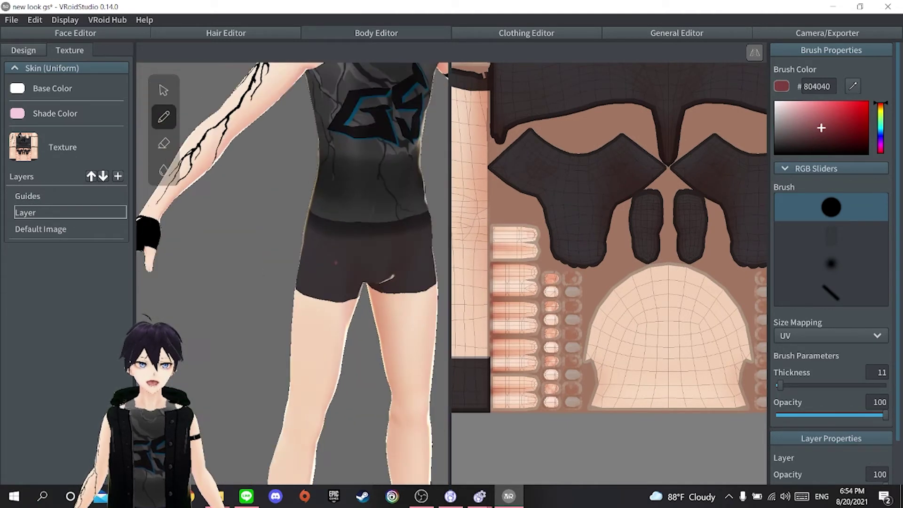
Step: Add a new layer to the skin texture above the existing one and select it
left_click(163, 91)
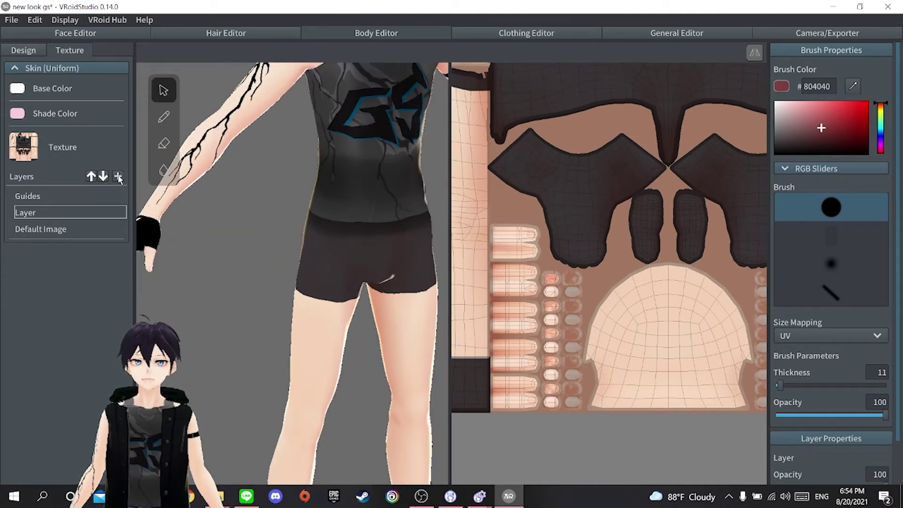
left_click(117, 176)
left_click(56, 213)
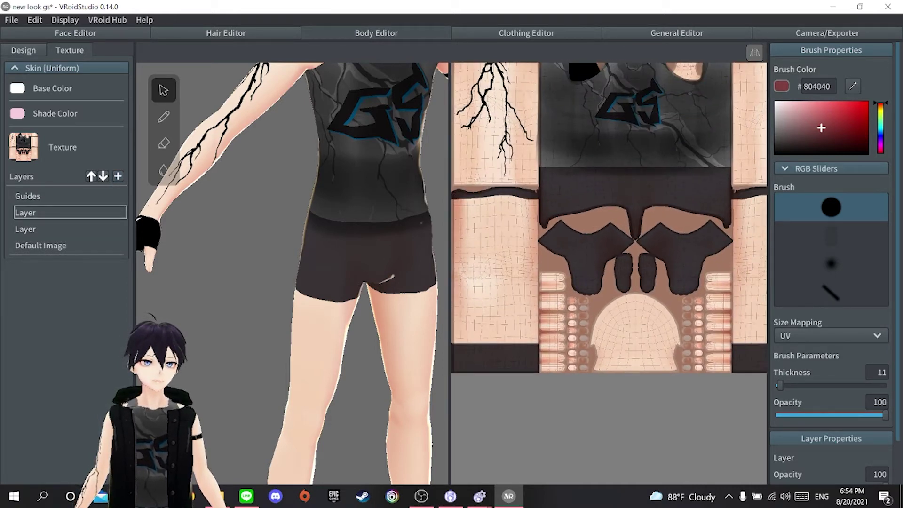
Step: Paint the thigh area of one leg on the texture map black (#000000) with a brush thickness of 163
scroll(291, 273, "up", 3)
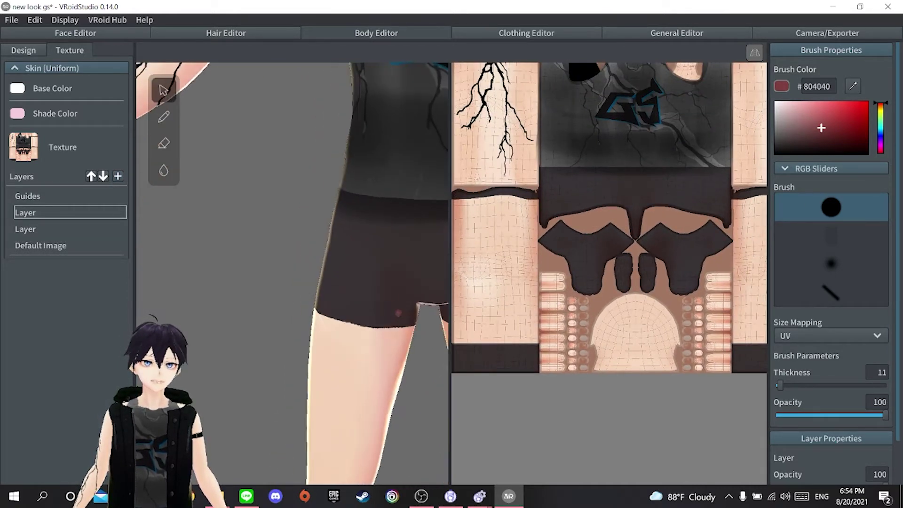
middle_click_drag(254, 226, 377, 307)
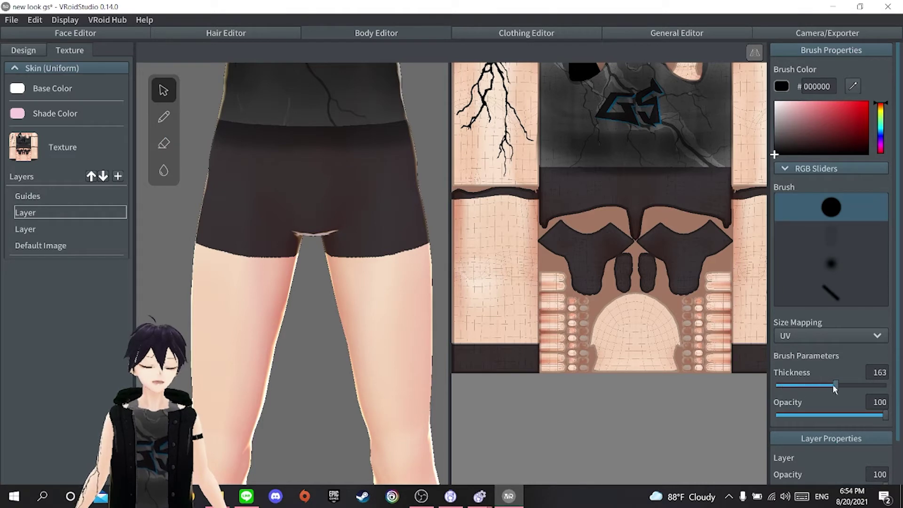
scroll(507, 223, "up", 5)
middle_click_drag(518, 244, 785, 226)
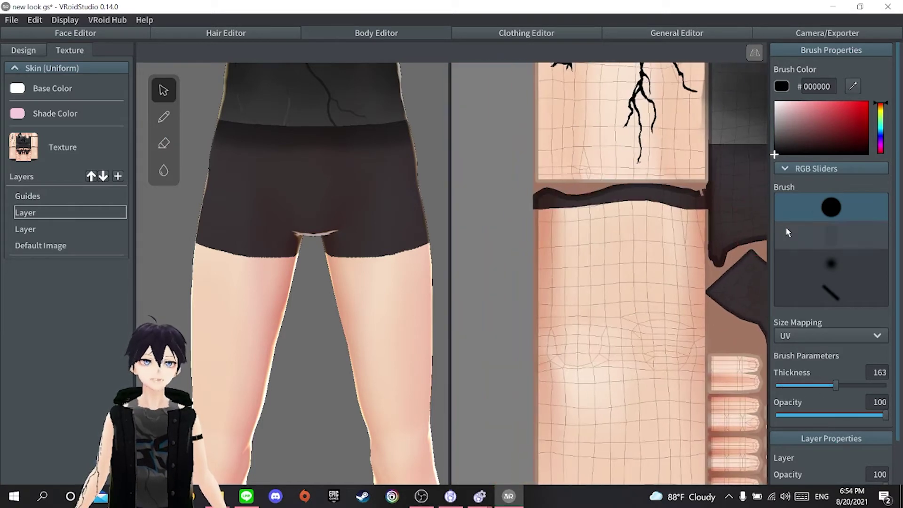
mouse_move(530, 239)
left_mouse_down()
mouse_move(684, 228)
mouse_move(616, 214)
mouse_move(553, 217)
mouse_move(659, 207)
mouse_move(685, 218)
mouse_move(681, 282)
mouse_move(668, 301)
mouse_move(536, 298)
mouse_move(644, 254)
mouse_move(686, 277)
left_mouse_up()
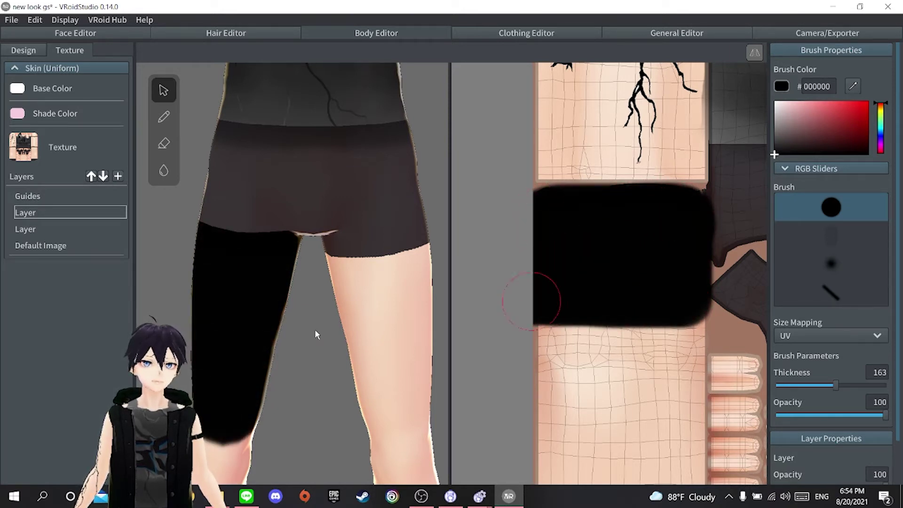
Step: Check the painted thigh on the model and undo the black strokes
scroll(314, 329, "down", 4)
scroll(318, 324, "down", 2)
scroll(318, 324, "up", 5)
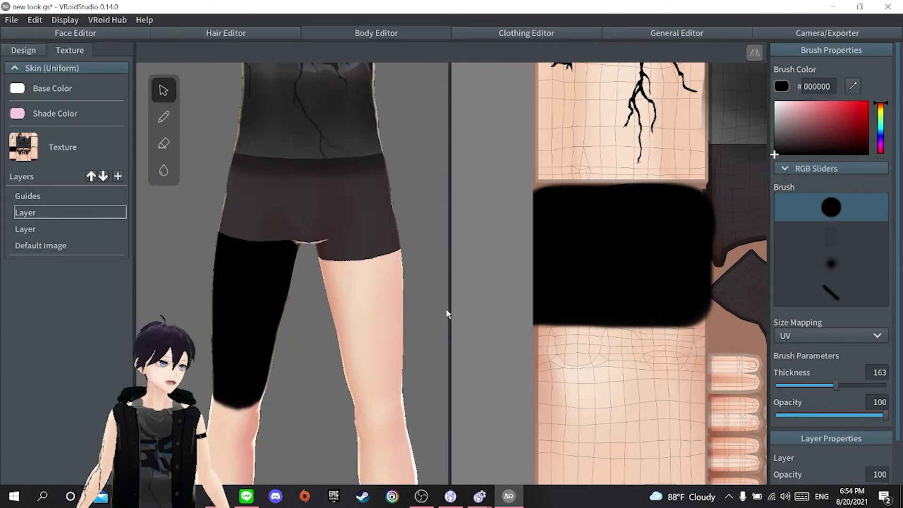
key("ctrl+z")
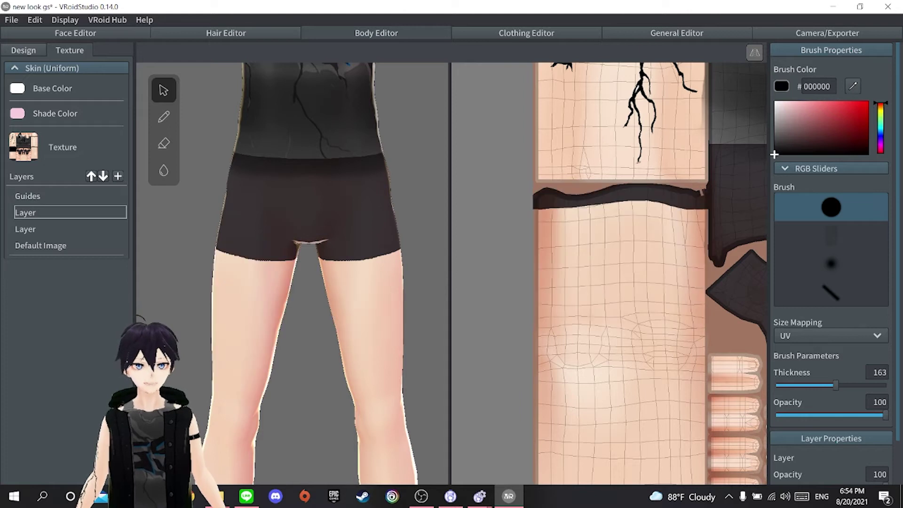
key("ctrl+z")
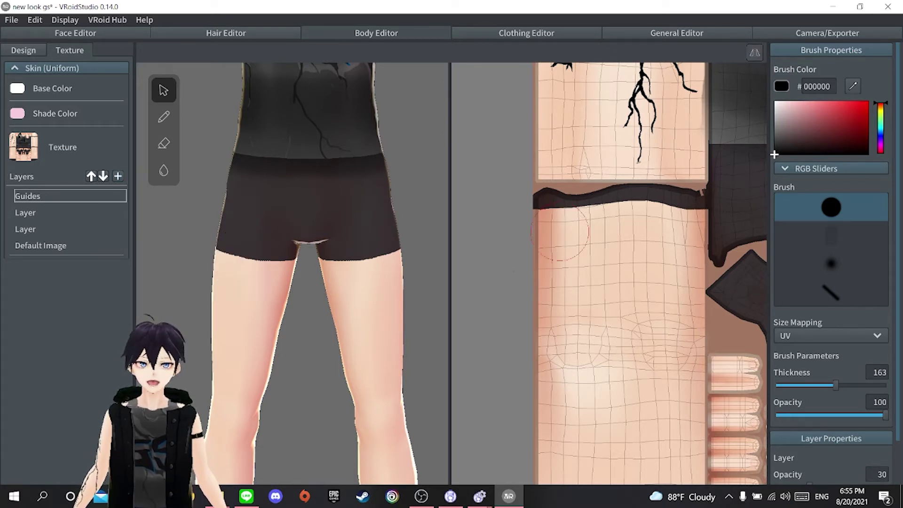
Step: Try a black stroke across the top of the leg area on the Guides layer, and undo it
left_click_drag(545, 222, 679, 222)
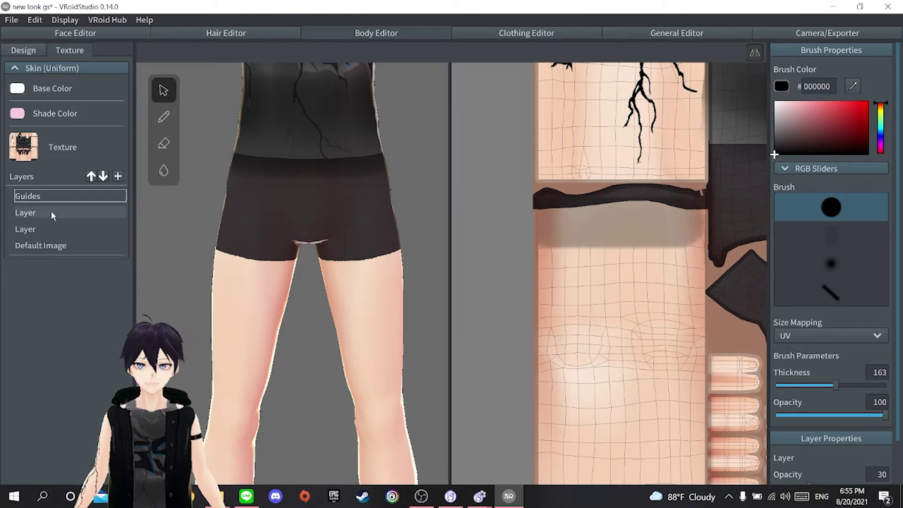
key("ctrl+z")
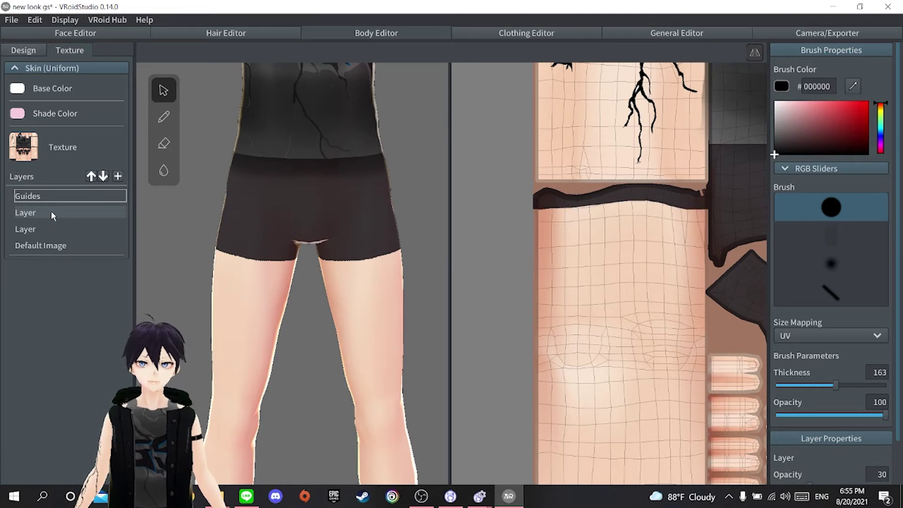
Step: Paint a black band across the upper thighs on the new layer, dab the thigh directly on the model, and undo the painting
left_click(51, 212)
left_click_drag(543, 222, 691, 221)
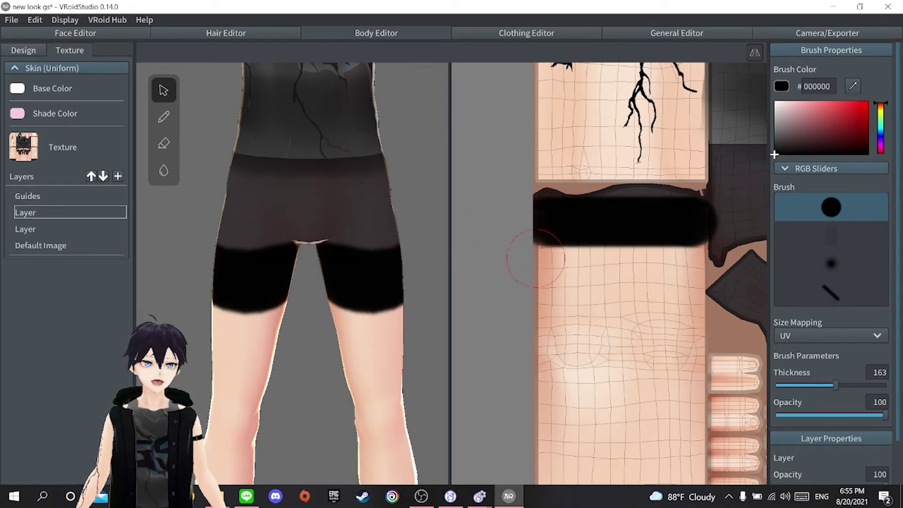
mouse_move(317, 286)
right_mouse_down()
mouse_move(365, 294)
mouse_move(234, 278)
mouse_move(323, 283)
mouse_move(323, 273)
right_mouse_up()
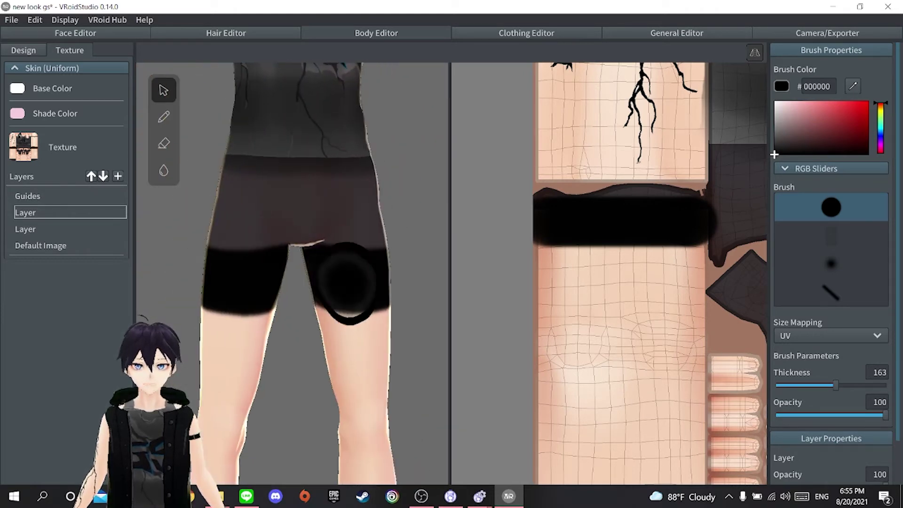
key("ctrl+z")
scroll(391, 280, "down", 4)
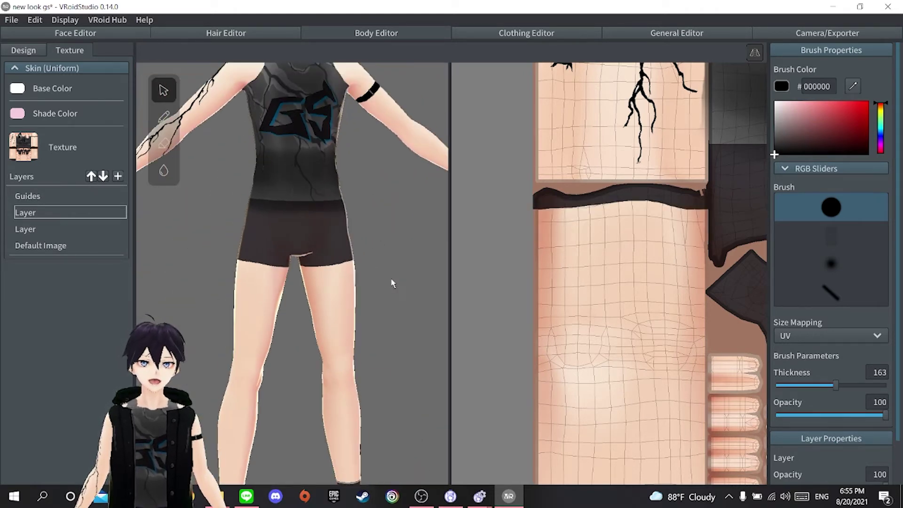
Step: Bring the whole model into view and switch to the Clothing Editor
scroll(378, 283, "down", 5)
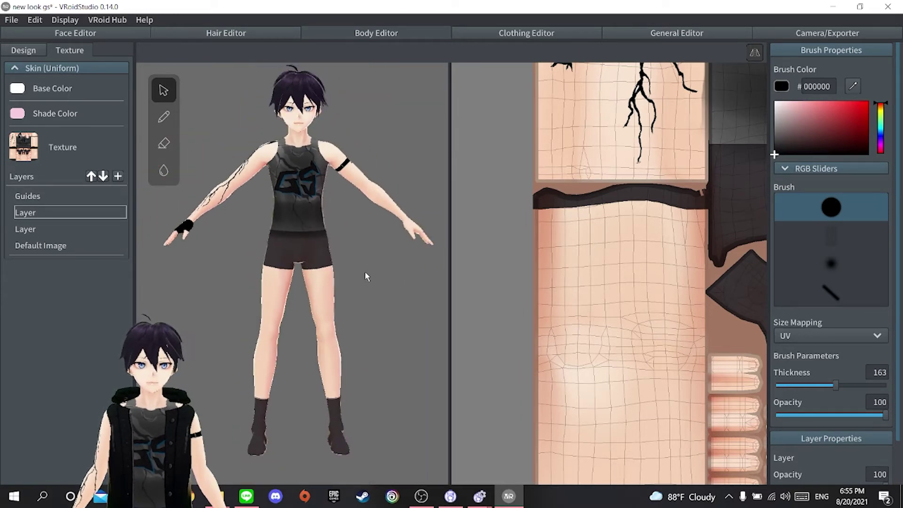
left_click(500, 44)
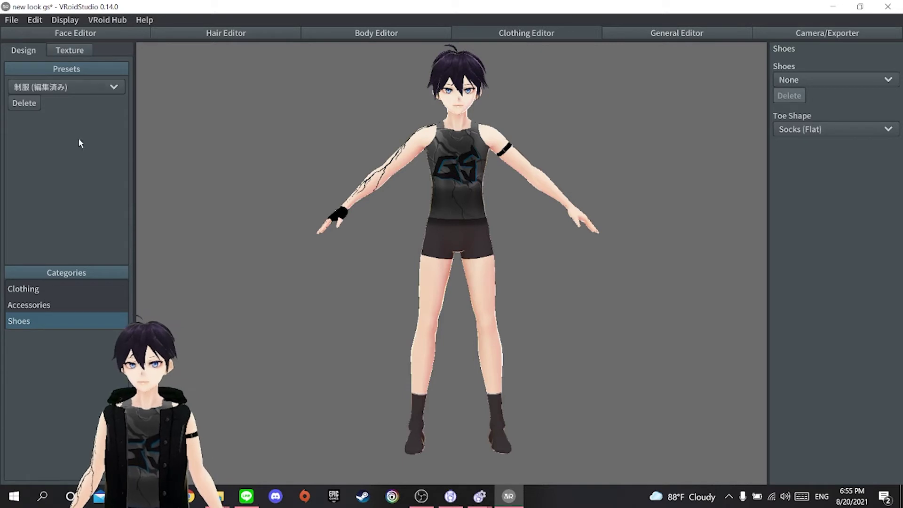
Step: Try the Base Model clothing preset and the Uniform (Pants) preset on the model
left_click(61, 88)
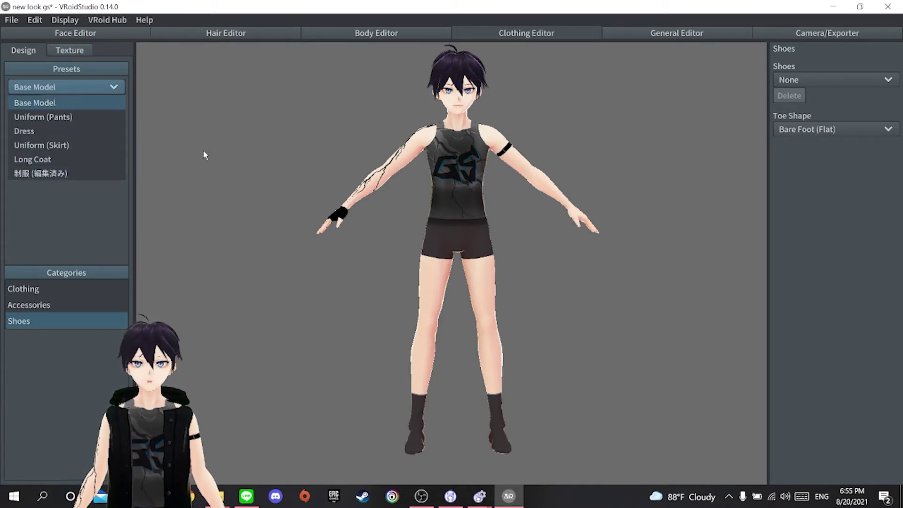
left_click(41, 105)
left_click(83, 89)
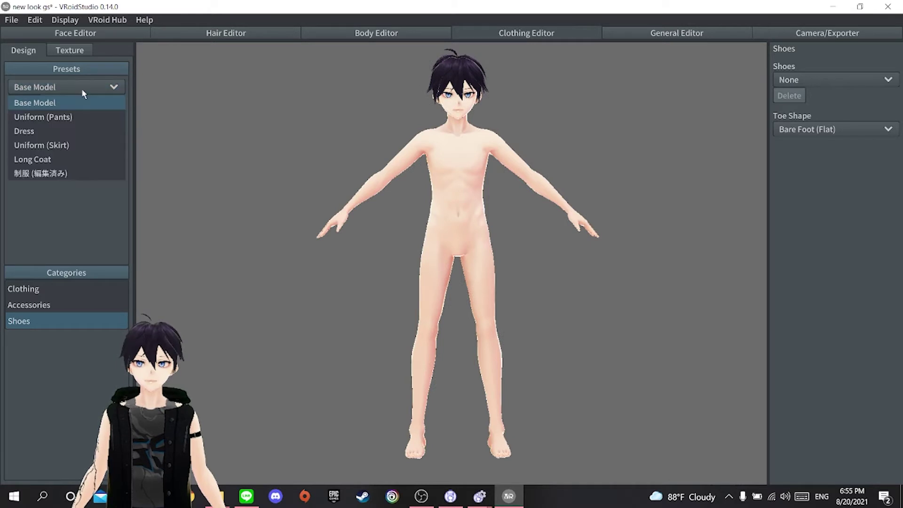
left_click(69, 118)
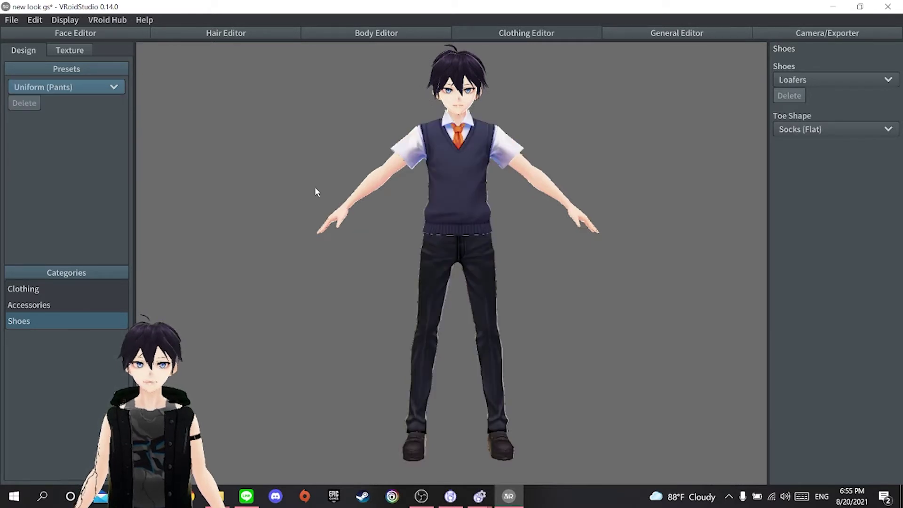
Step: Try the Dress, Uniform (Skirt) and Long Coat clothing presets on the model
left_click(89, 88)
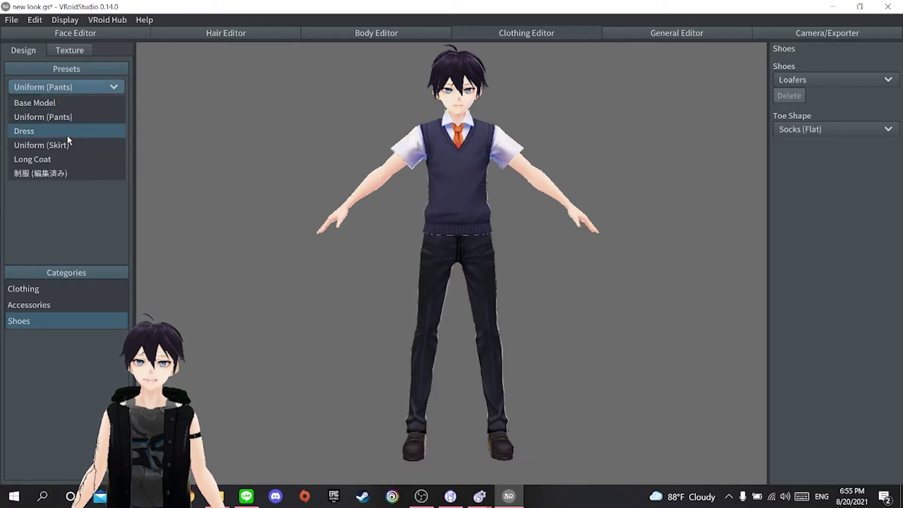
left_click(66, 131)
left_click(75, 87)
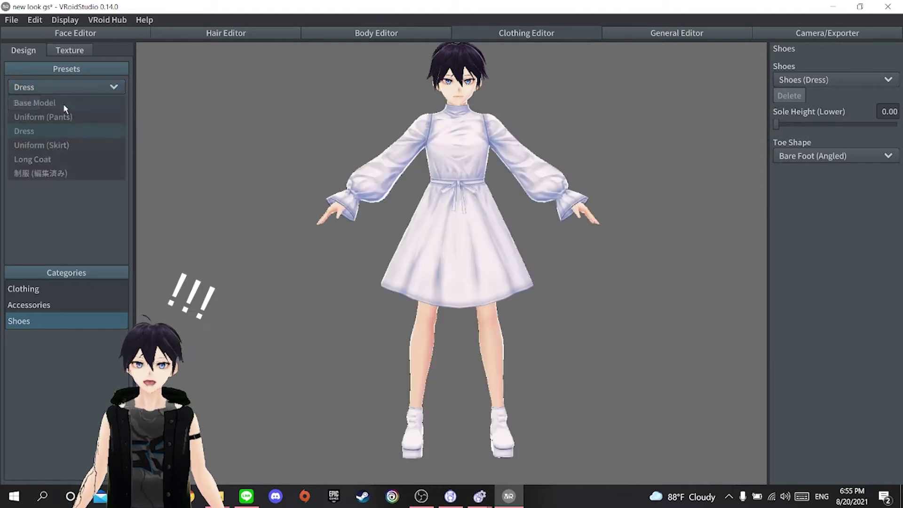
left_click(54, 147)
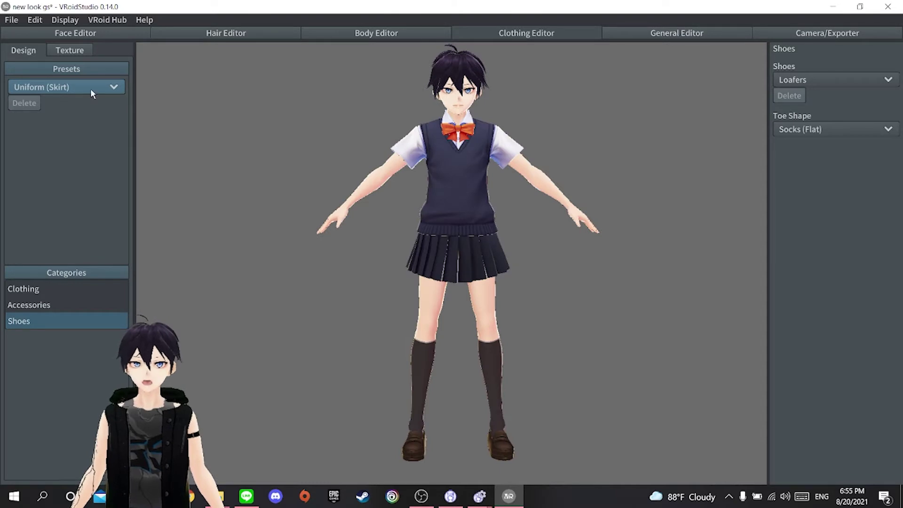
left_click(92, 87)
left_click(71, 159)
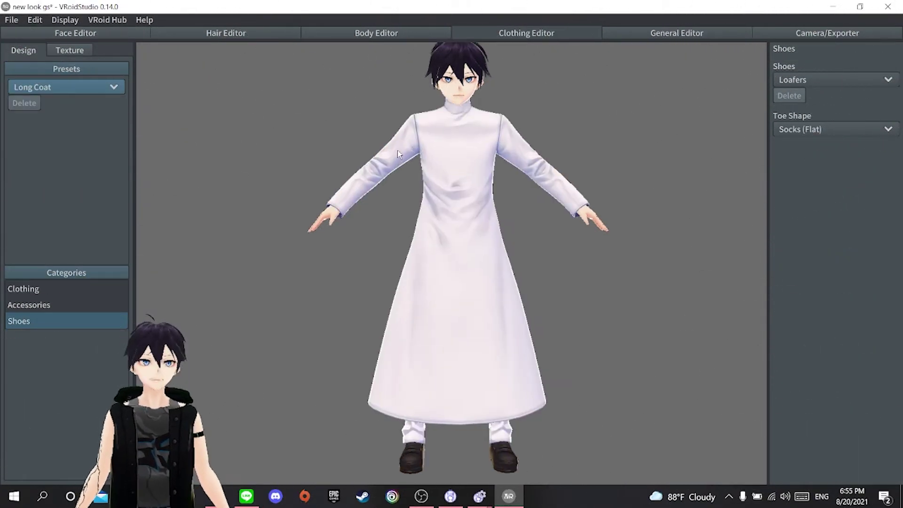
right_click_drag(397, 151, 343, 153)
Step: Apply the 制服 (編集済み) clothing preset and put the Hoodie top and Sneakers(Edited) shoes on the model
left_click(74, 87)
left_click(48, 173)
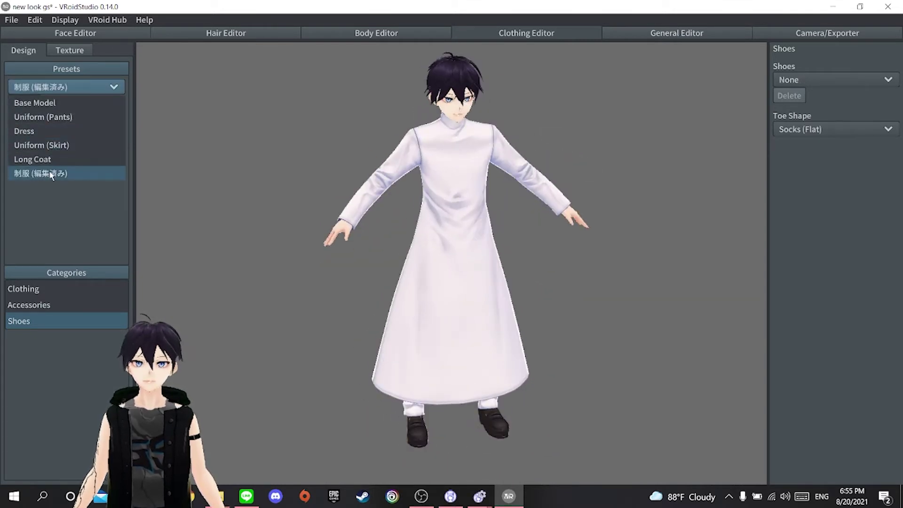
left_click(846, 79)
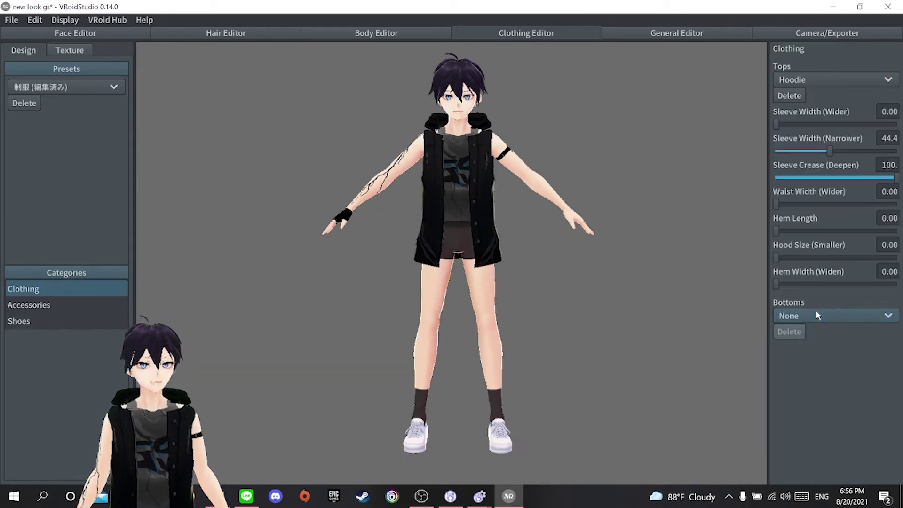
Step: Set the bottoms to the last Uniform Pants entry and check the pants on the model from several angles
left_click(818, 315)
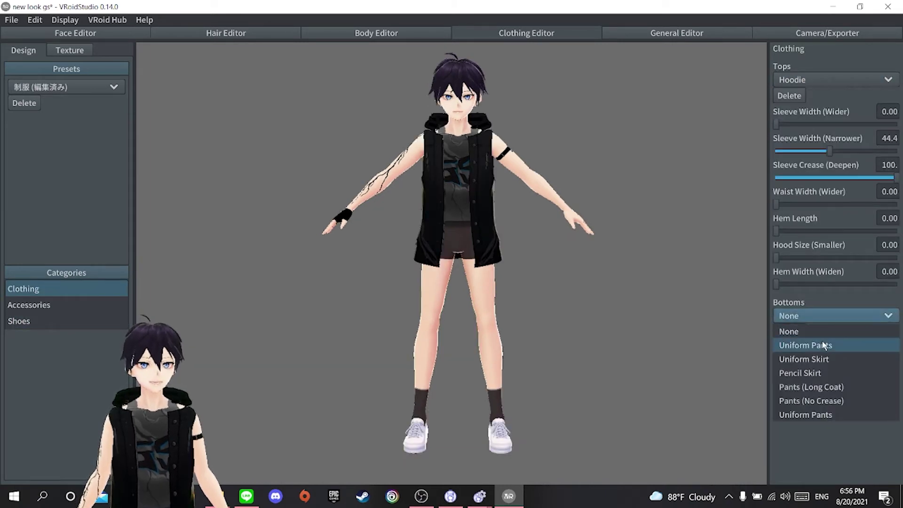
left_click(843, 418)
right_click_drag(590, 312, 612, 318)
scroll(492, 304, "up", 3)
scroll(659, 306, "down", 3)
middle_click_drag(612, 319, 590, 290)
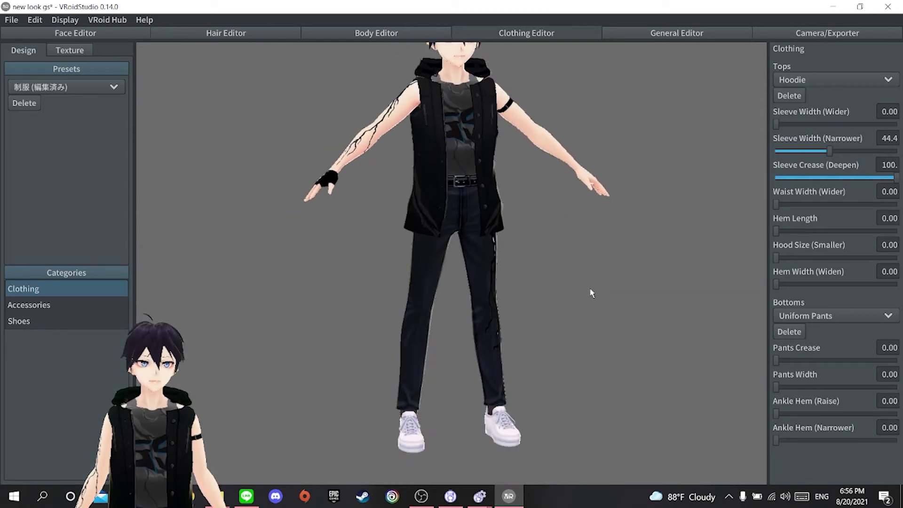
right_click_drag(590, 291, 546, 284)
Step: Try the Bare Foot (Angled) and Bare Foot (Flat) toe shapes, set the toe shape to Socks (Angled), and check the outfit
left_click(52, 323)
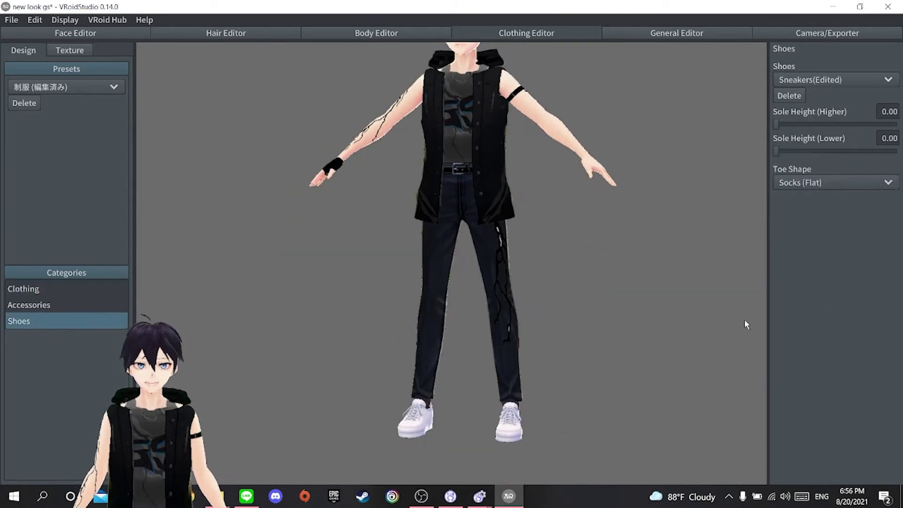
left_click(833, 183)
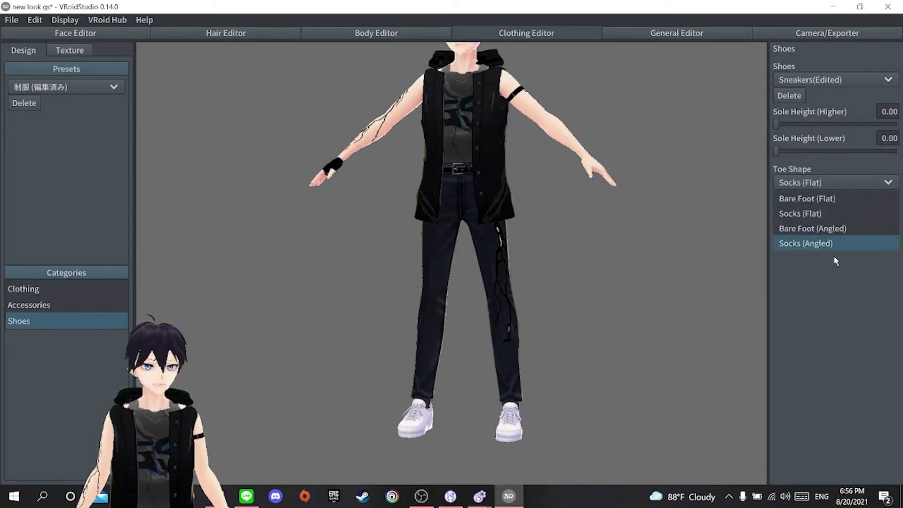
left_click(829, 228)
left_click(828, 183)
left_click(822, 199)
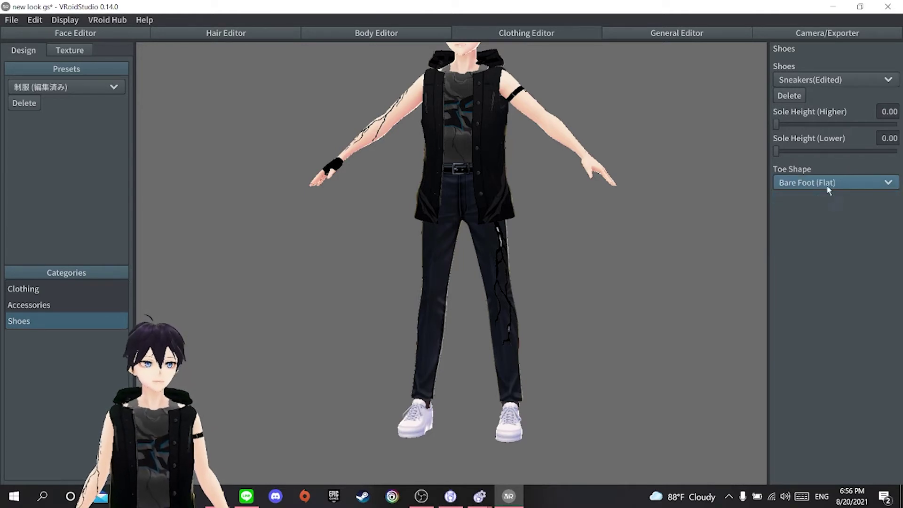
left_click(827, 182)
left_click(827, 243)
right_click_drag(661, 243, 548, 300)
scroll(527, 303, "up", 2)
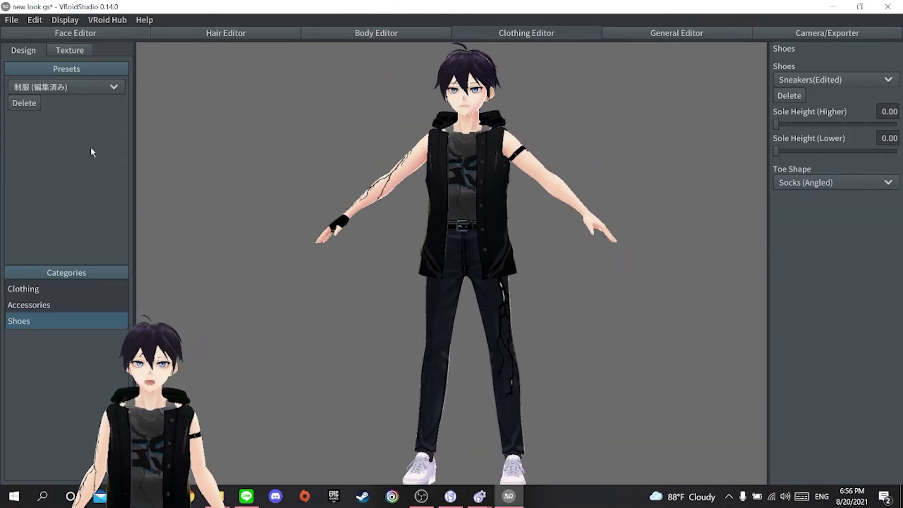
right_click_drag(597, 359, 769, 239)
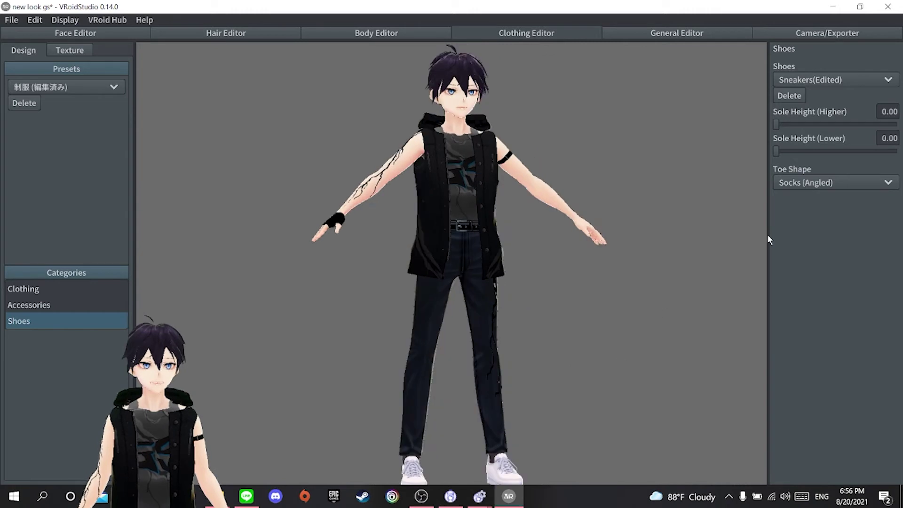
scroll(523, 332, "up", 5)
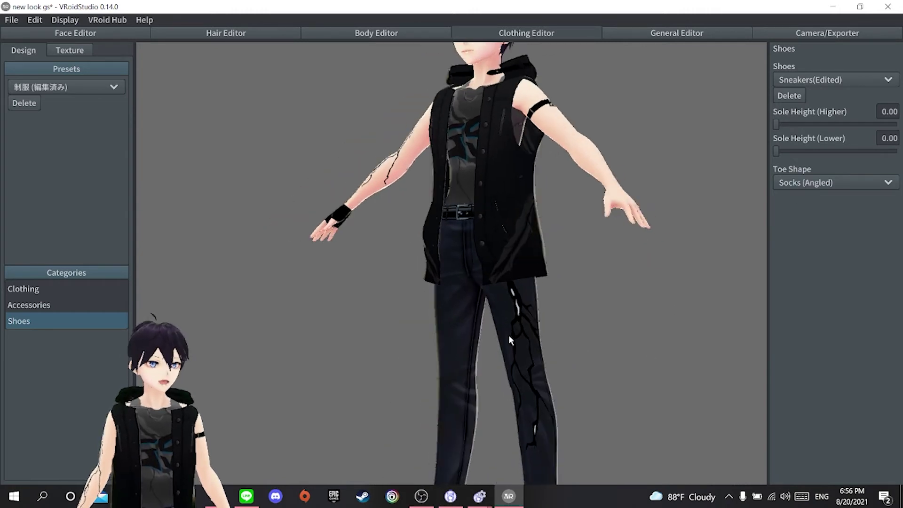
right_click_drag(509, 335, 533, 337)
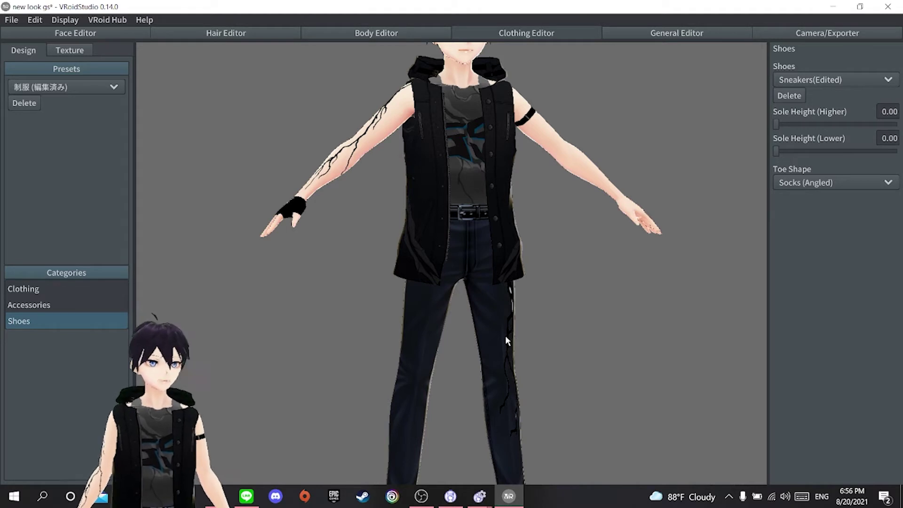
Step: Show the hoodie's Default Image texture and expand the texture layers of the Uniform Pants and Sneakers
left_click(74, 52)
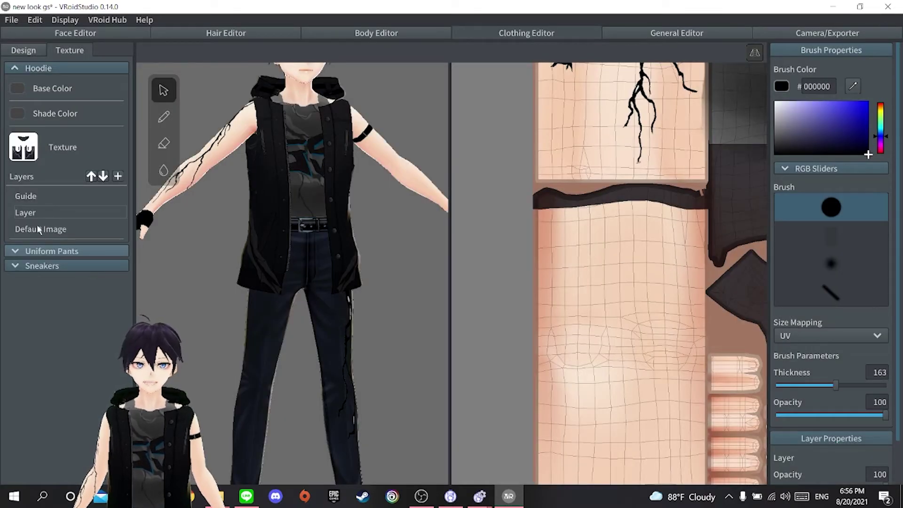
left_click(37, 225)
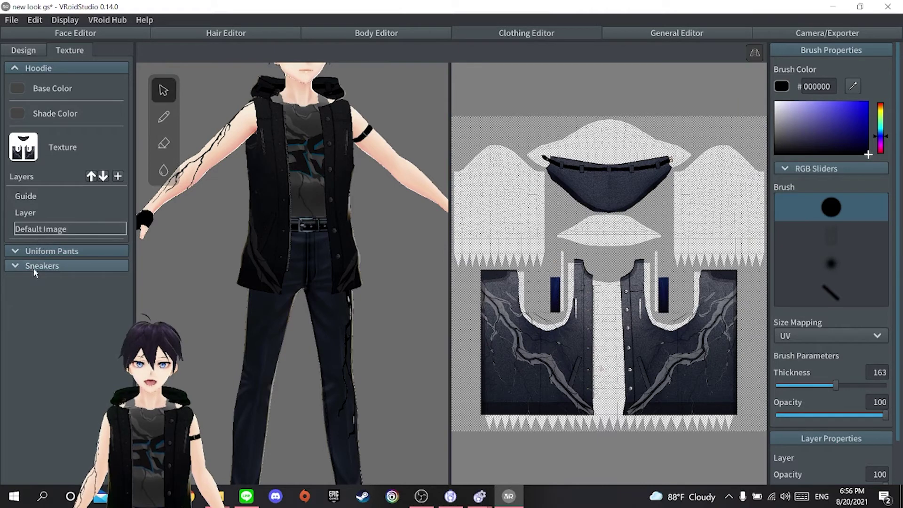
left_click(48, 250)
left_click(43, 67)
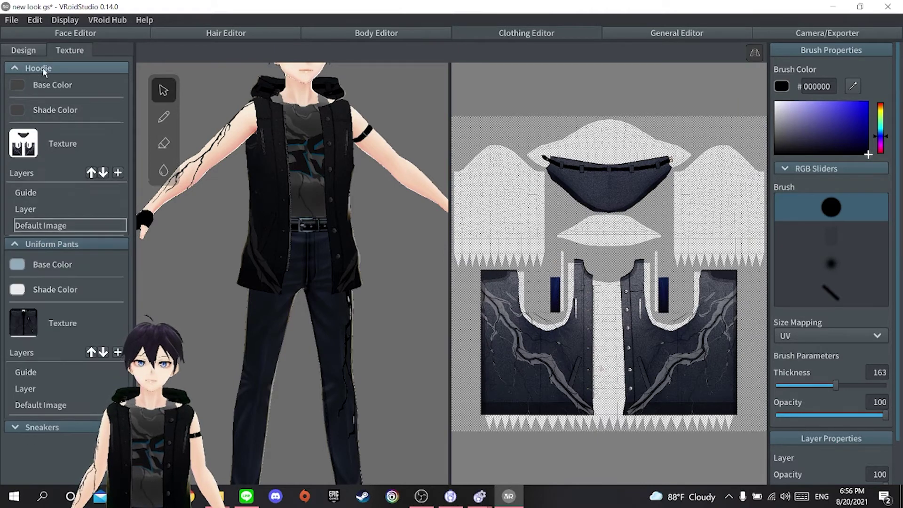
left_click(43, 67)
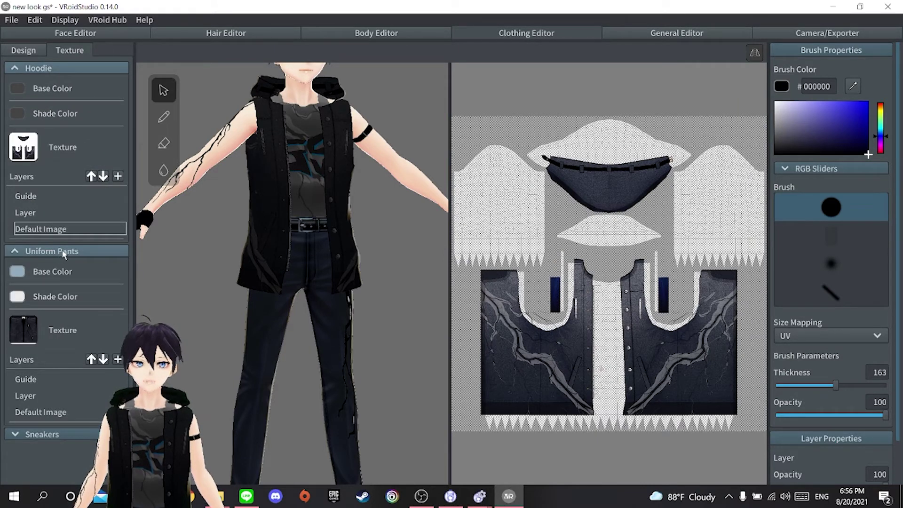
left_click(57, 434)
scroll(76, 413, "down", 3)
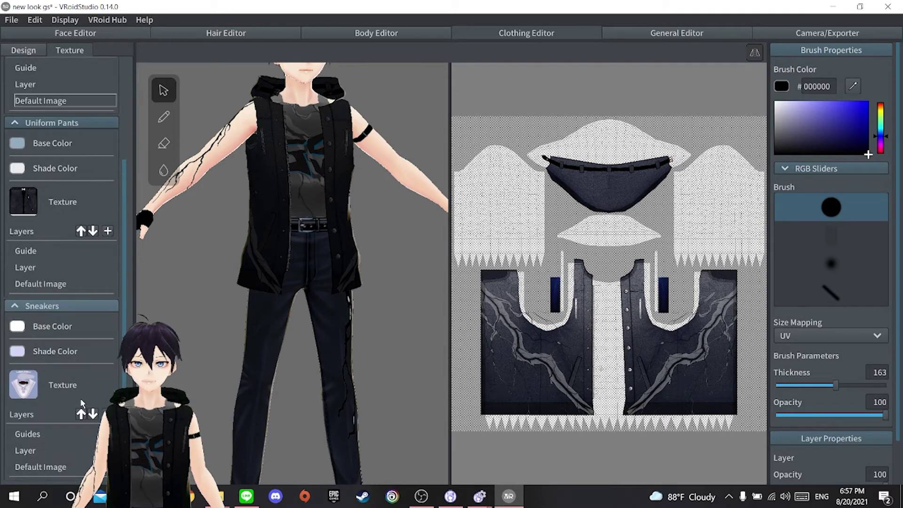
scroll(42, 376, "up", 3)
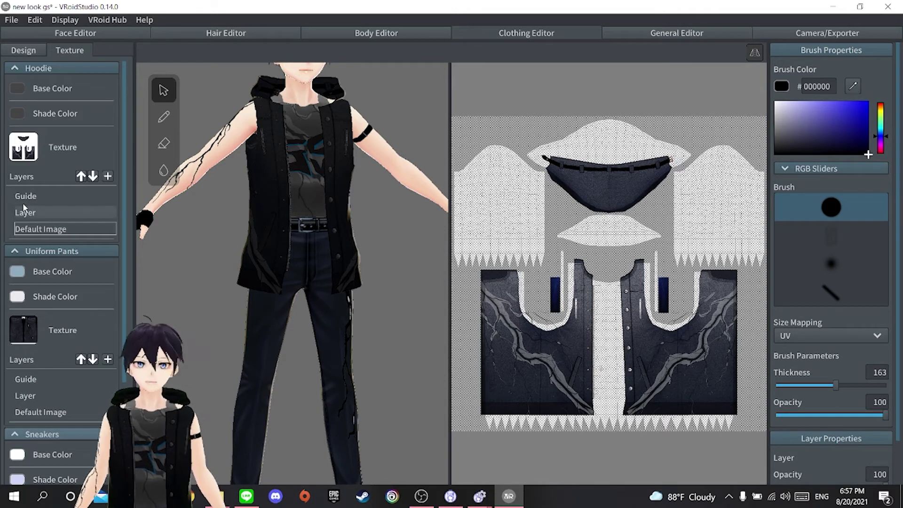
Step: Select the hoodie's layer between Guide and Default Image and examine the texture map
left_click(36, 212)
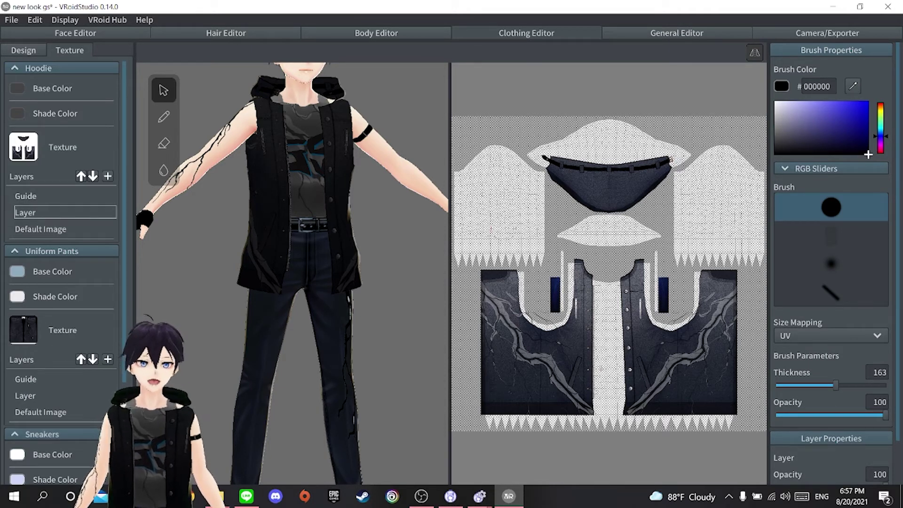
scroll(609, 274, "up", 3)
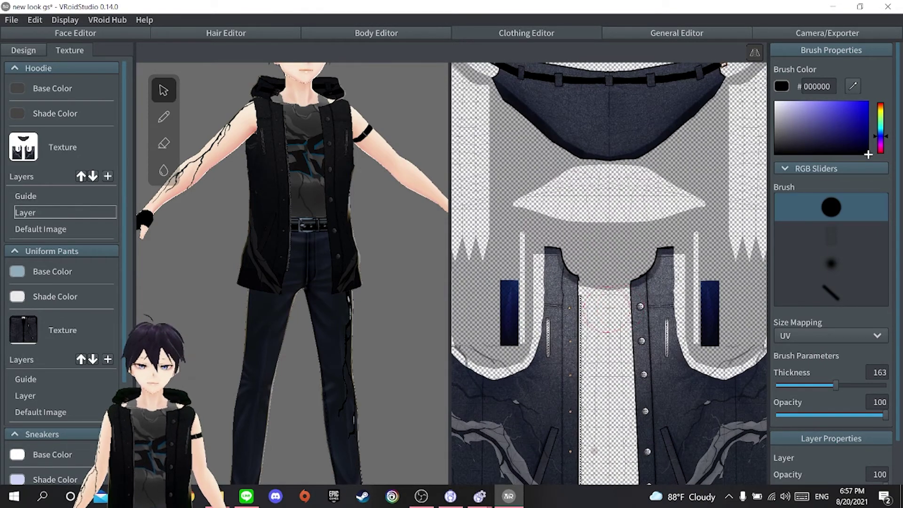
scroll(609, 274, "down", 3)
middle_click_drag(609, 301, 611, 274)
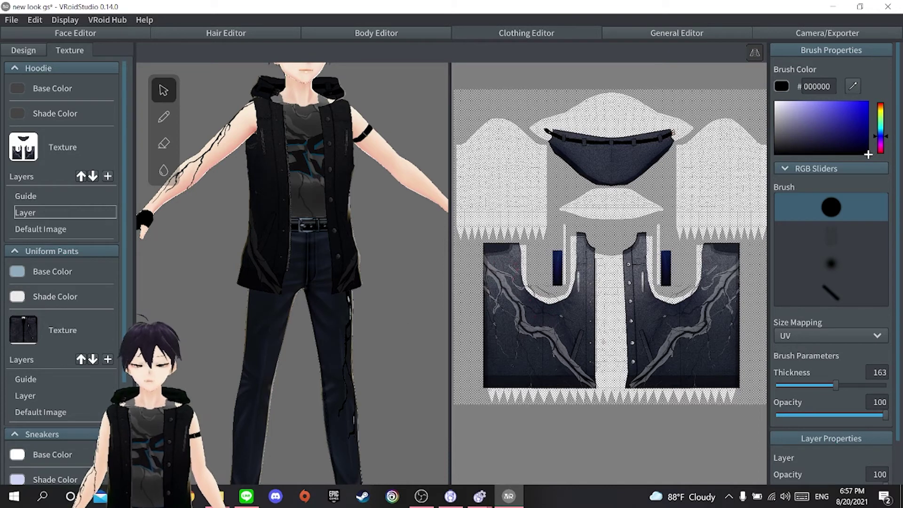
Step: Hide the hoodie's middle layer and show it again, and hide its Default Image layer
right_click(64, 212)
left_click(82, 218)
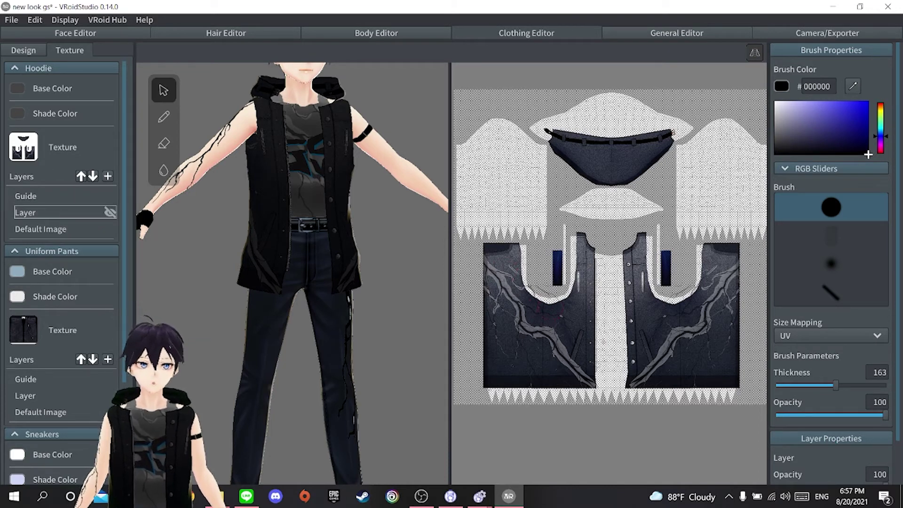
right_click(92, 212)
left_click(109, 218)
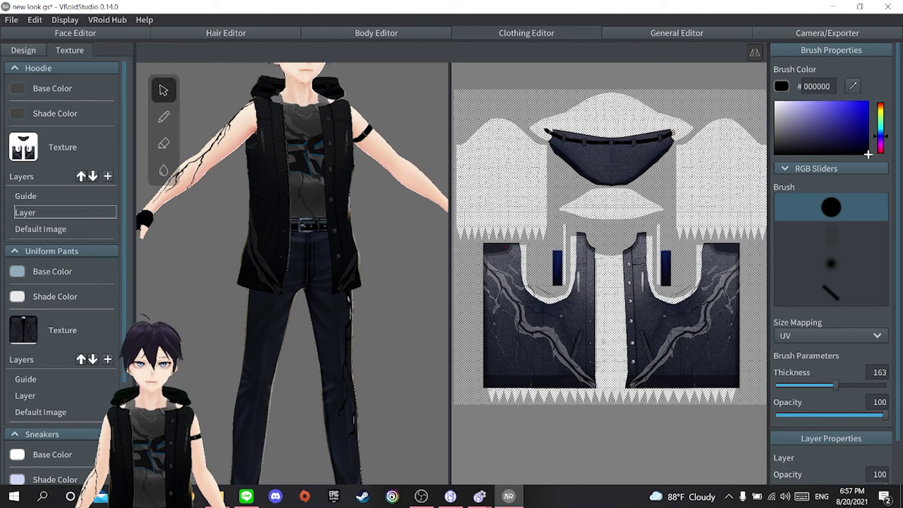
right_click(61, 232)
left_click(77, 238)
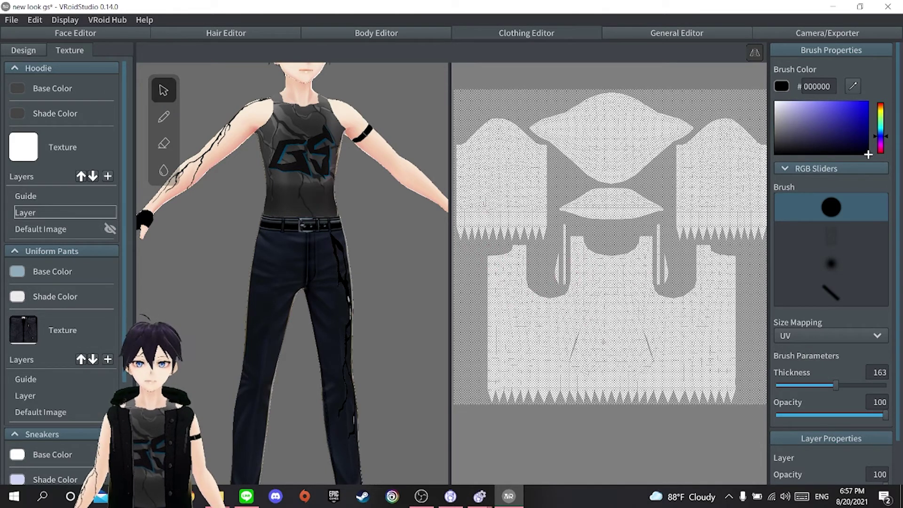
Step: Paint mirrored black bands across the middle of the sleeves on the hoodie's middle layer, and undo the strokes
left_click(468, 189)
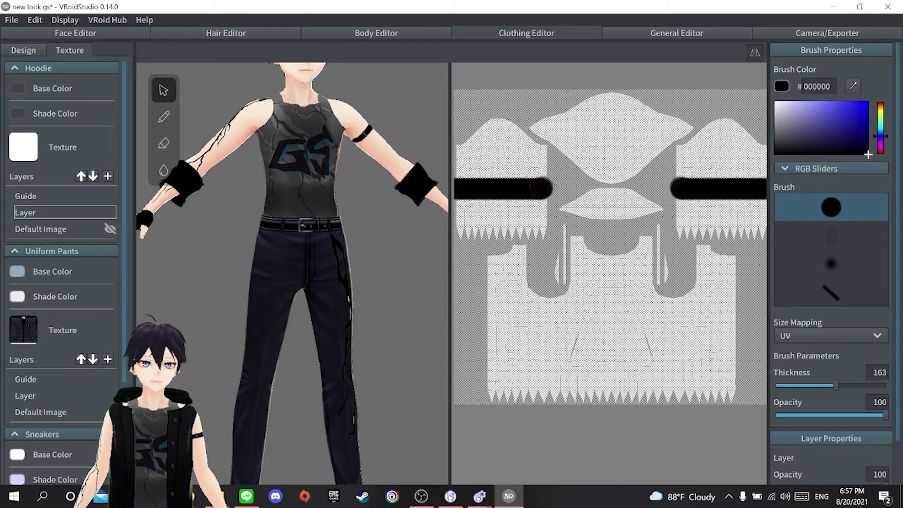
mouse_move(532, 186)
left_mouse_down()
mouse_move(547, 157)
mouse_move(472, 165)
left_mouse_up()
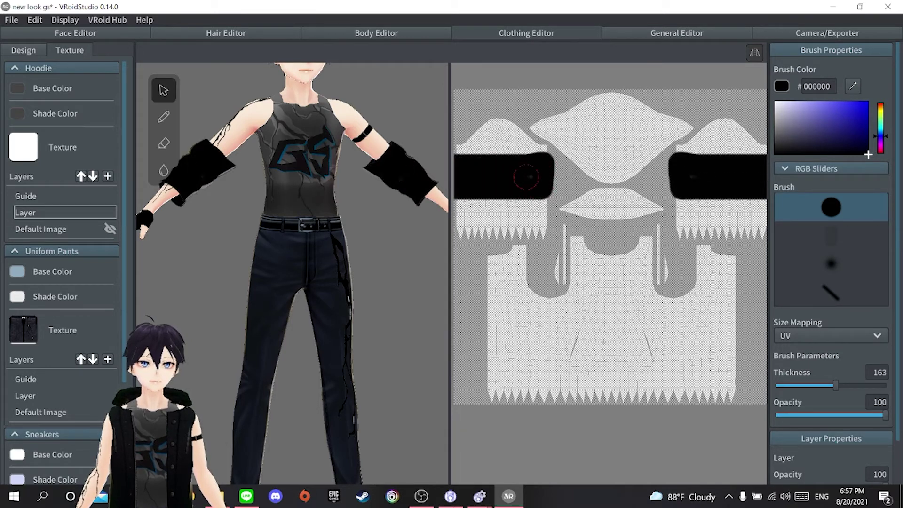
right_click_drag(334, 177, 171, 188)
key("ctrl+z")
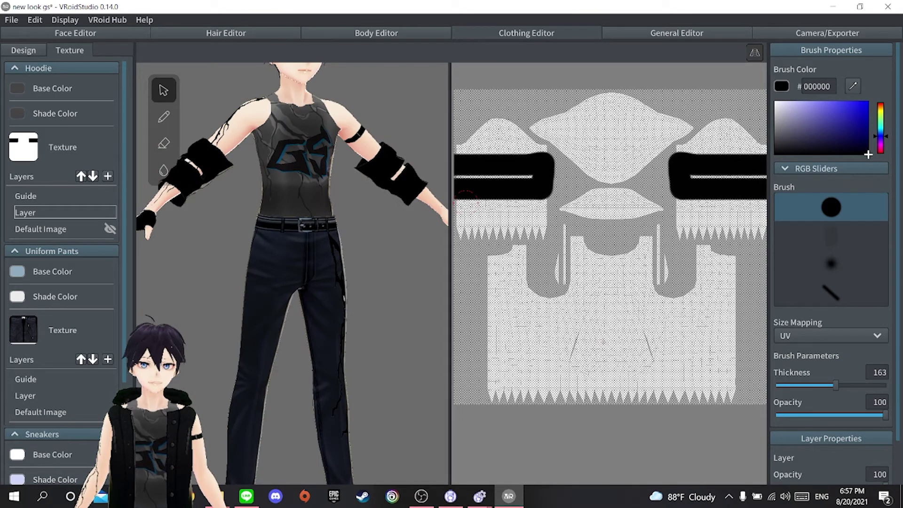
key("ctrl+z")
Step: Paint a mirrored black band across the lower ends of the sleeves on the hoodie's middle layer
left_click_drag(463, 211, 538, 212)
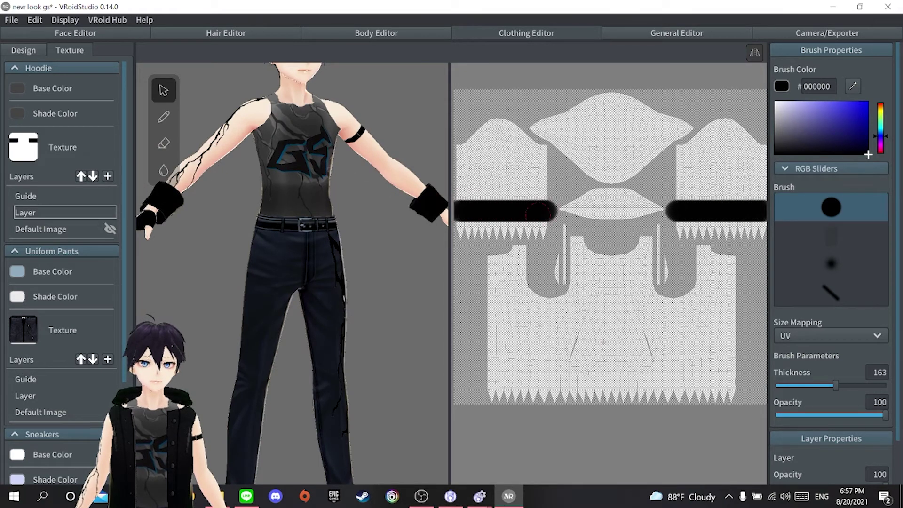
Step: Undo the mirrored black bands painted across the lower ends of the hoodie's sleeves
scroll(405, 258, "down", 5)
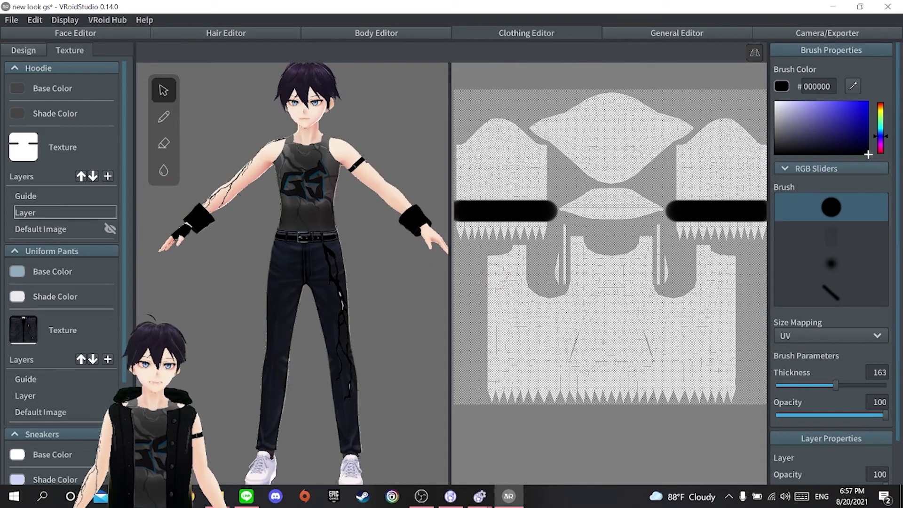
mouse_move(282, 238)
right_mouse_down()
mouse_move(350, 238)
mouse_move(296, 239)
right_mouse_up()
key("ctrl+z")
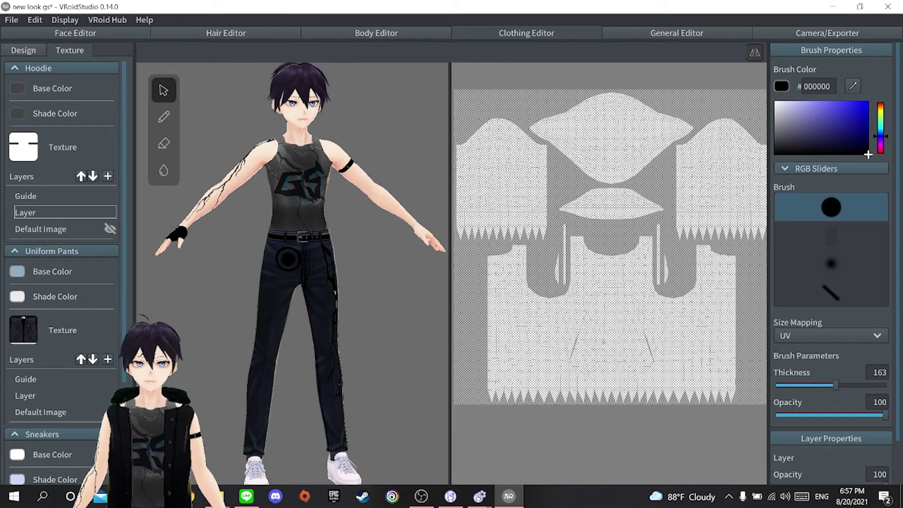
Step: In the camera and export settings, try the Neutral and Angry base expressions, returning both to 0, and look through the eye expressions
scroll(287, 258, "up", 3)
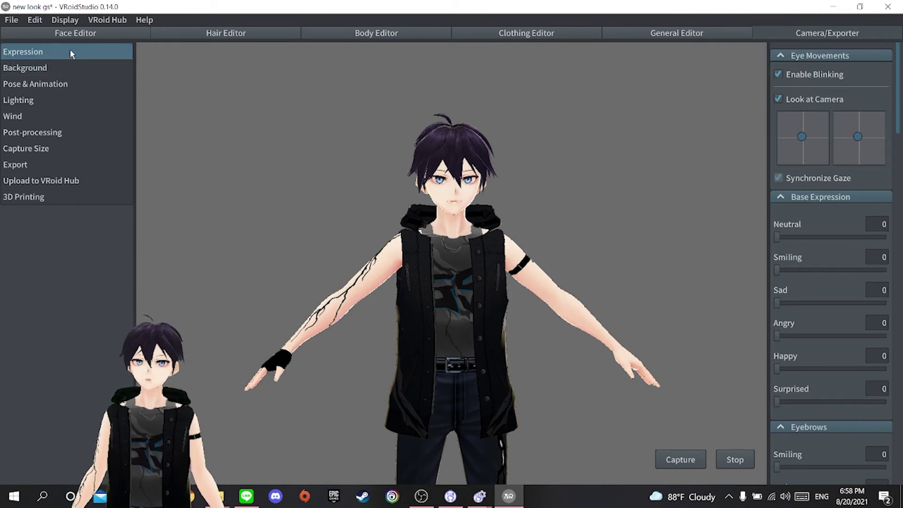
scroll(635, 203, "up", 2)
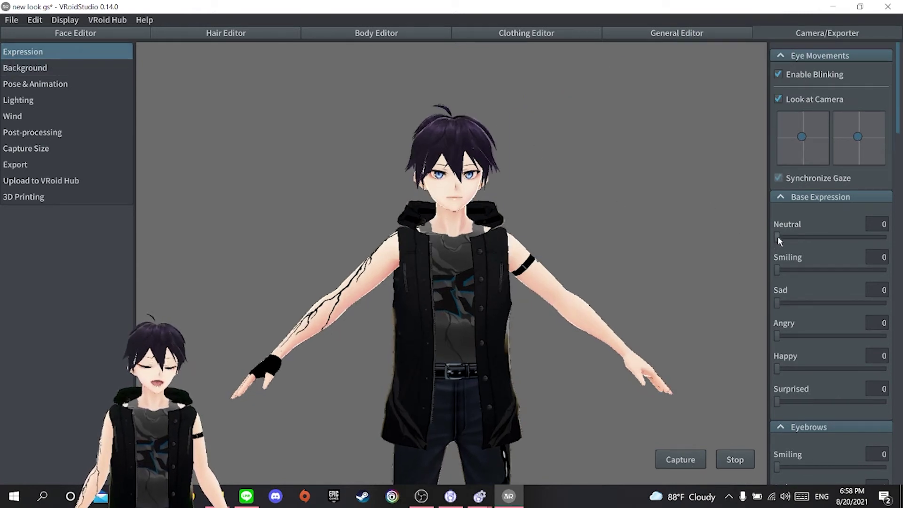
left_click_drag(777, 238, 883, 240)
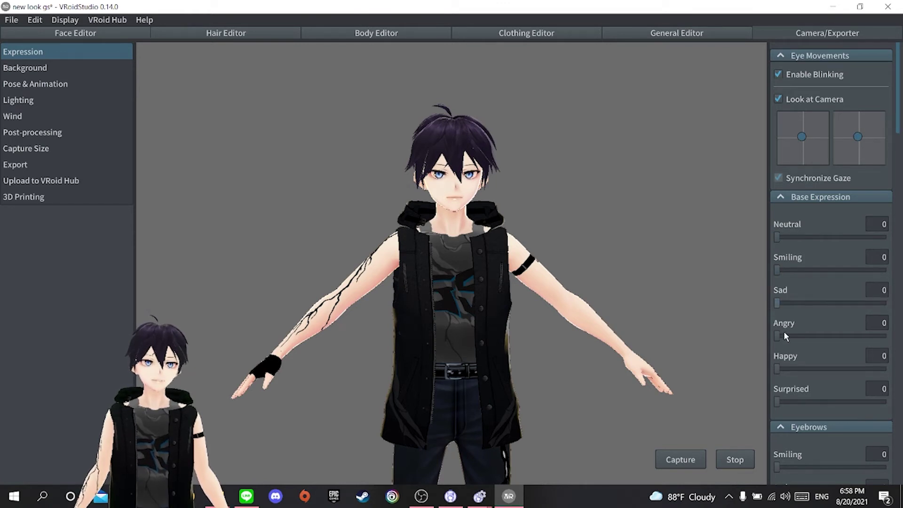
mouse_move(783, 335)
left_mouse_down()
mouse_move(886, 335)
mouse_move(771, 336)
left_mouse_up()
scroll(707, 321, "down", 2)
scroll(847, 337, "down", 10)
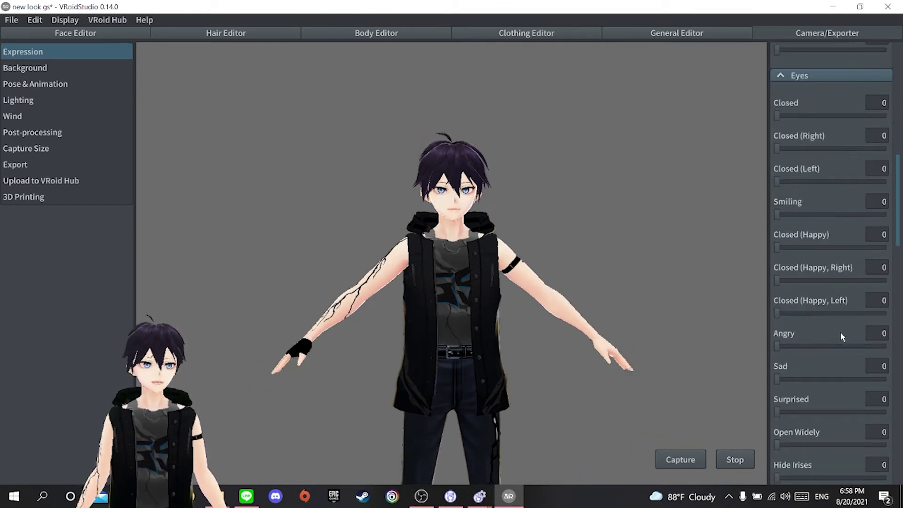
scroll(840, 332, "up", 10)
Step: Examine from several angles how the model's eyes follow the camera
right_click_drag(690, 150, 603, 158)
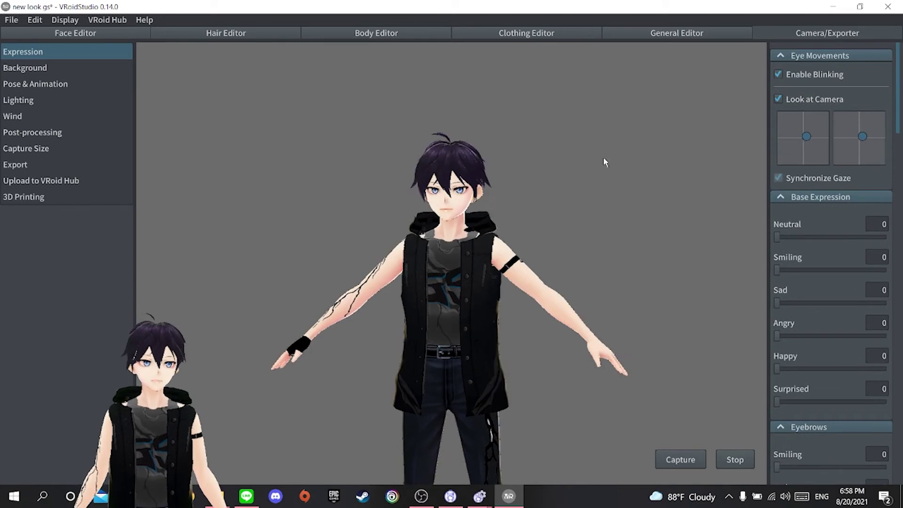
right_click_drag(211, 141, 720, 143)
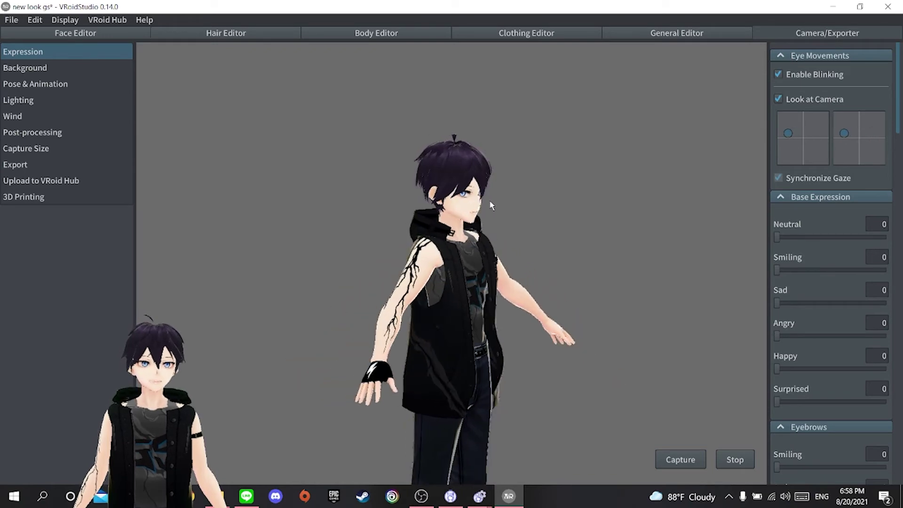
scroll(433, 201, "up", 5)
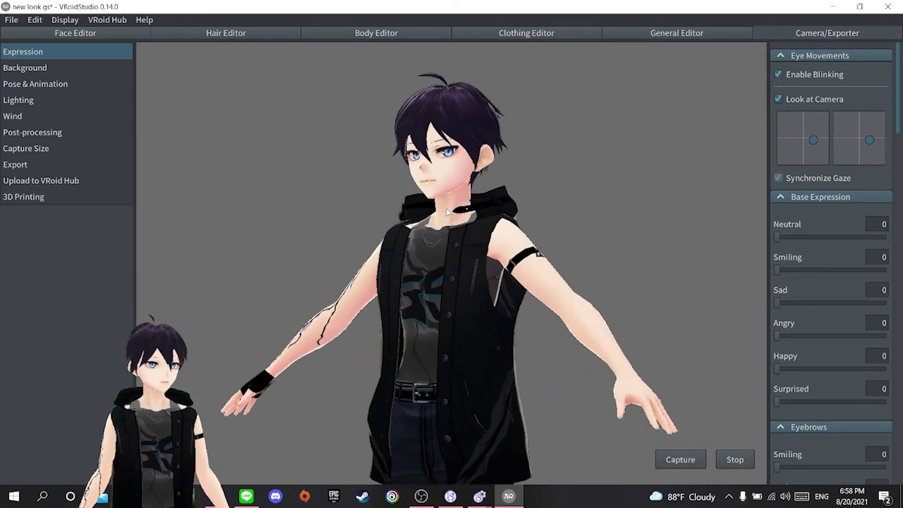
scroll(447, 208, "up", 3)
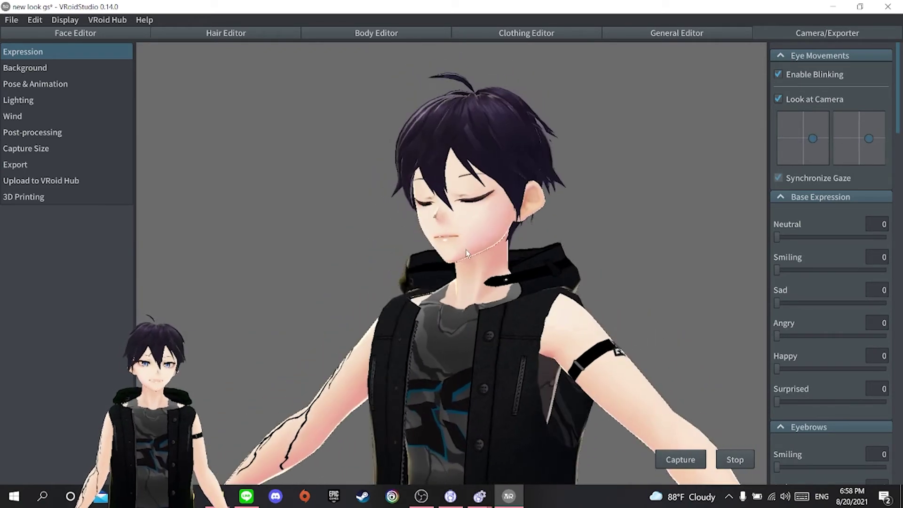
Step: Set the background color to the grey 8A8A8A
left_click(44, 71)
mouse_move(793, 126)
left_mouse_down()
mouse_move(851, 125)
mouse_move(768, 129)
left_mouse_up()
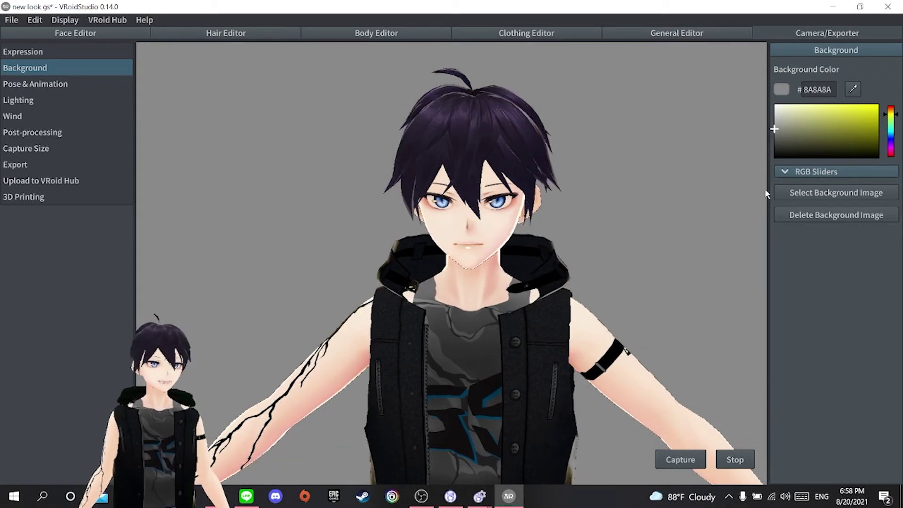
Step: Preview the male animations Standby 0, Standby 3, Standby 5, Standby 6, Running and Jumping 0 on the model
left_click(58, 85)
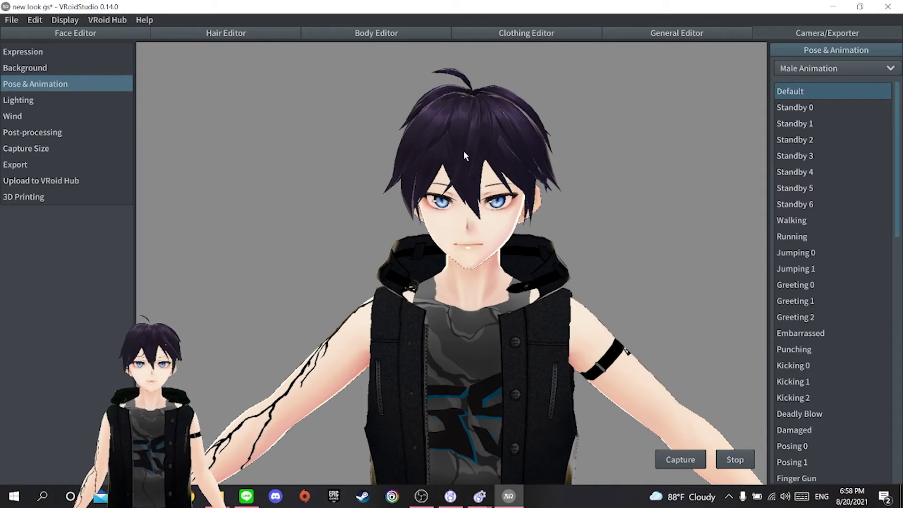
left_click(809, 108)
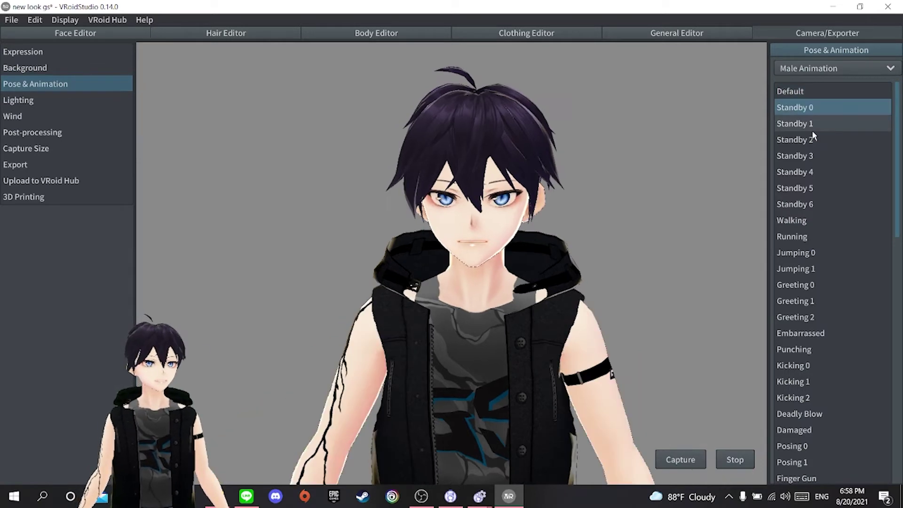
left_click(805, 156)
scroll(660, 212, "down", 3)
middle_click_drag(659, 239, 661, 187)
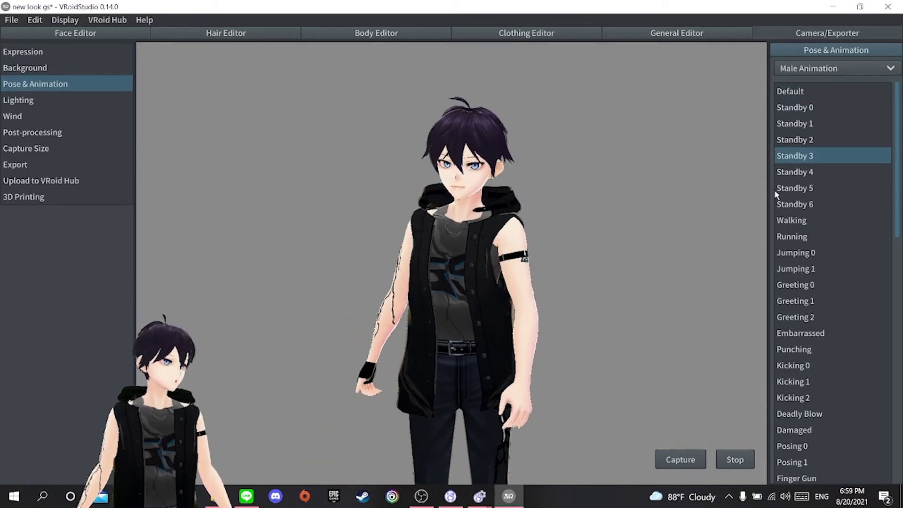
left_click(825, 186)
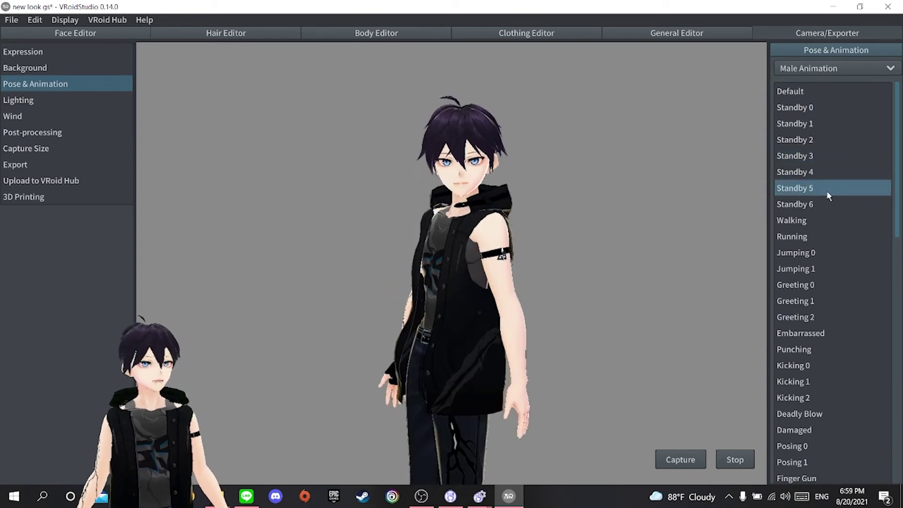
left_click(826, 202)
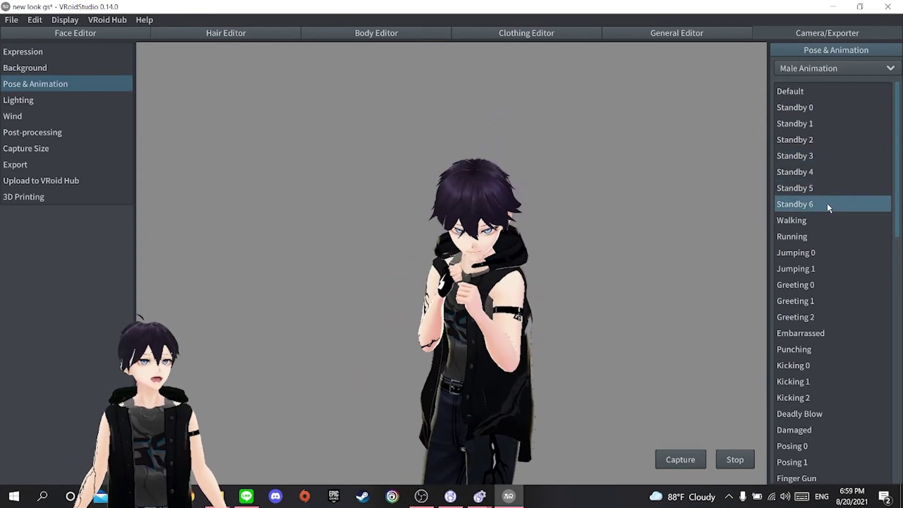
left_click(817, 235)
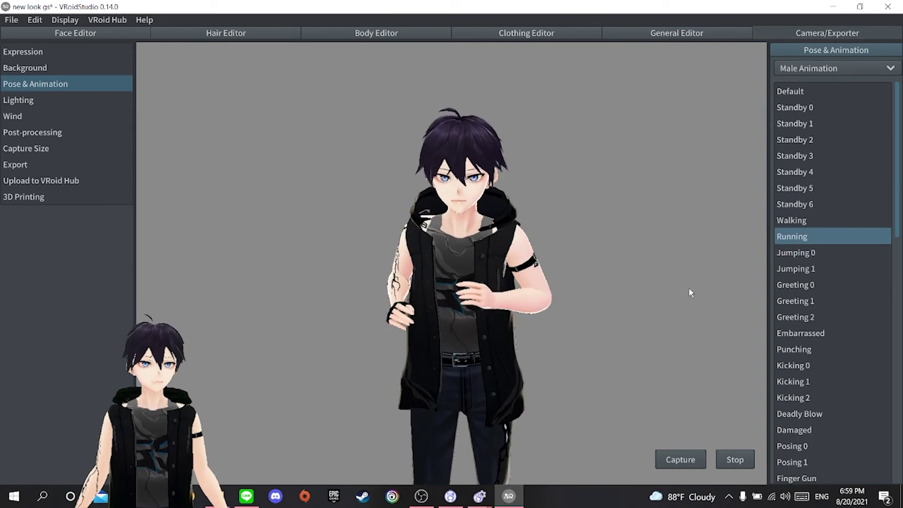
left_click(805, 253)
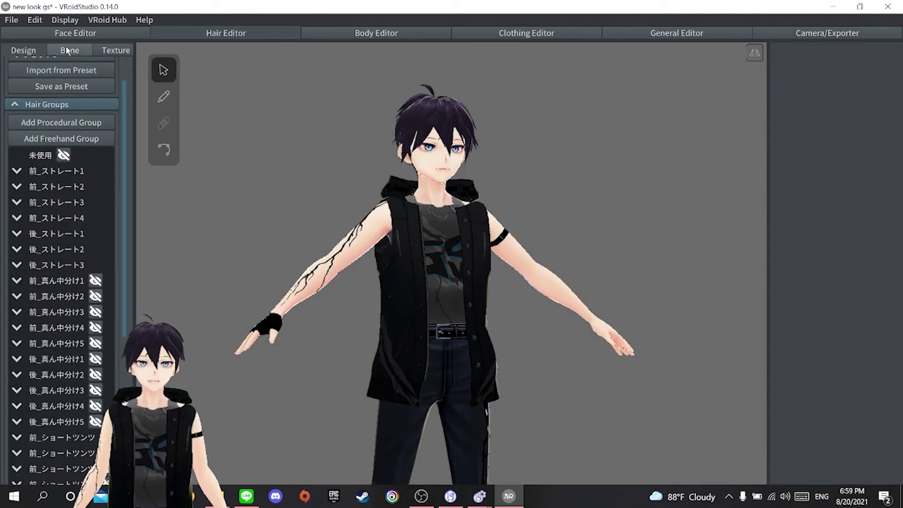
Step: Examine the hair's color-coded bone groups on the head and the lists of grouped and ungrouped hairs
left_click(386, 128)
scroll(357, 143, "up", 10)
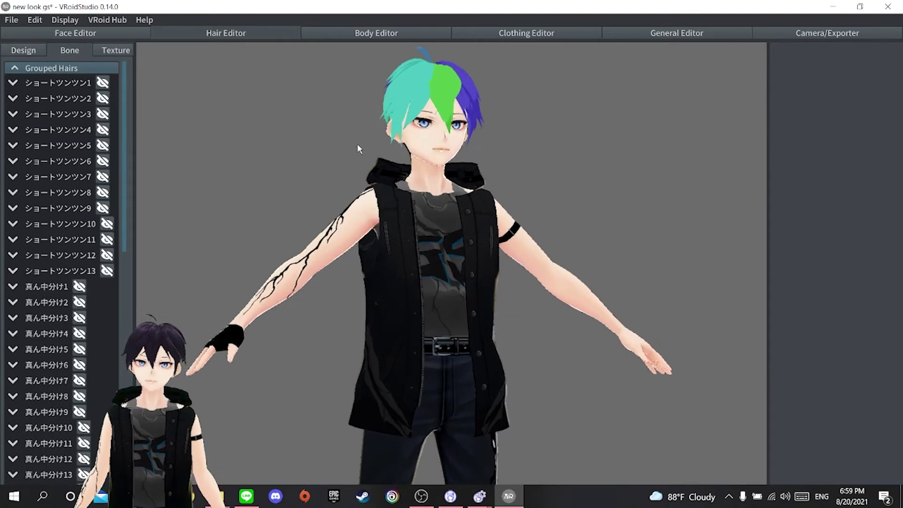
right_click_drag(450, 201, 437, 186)
middle_click_drag(418, 92, 405, 205)
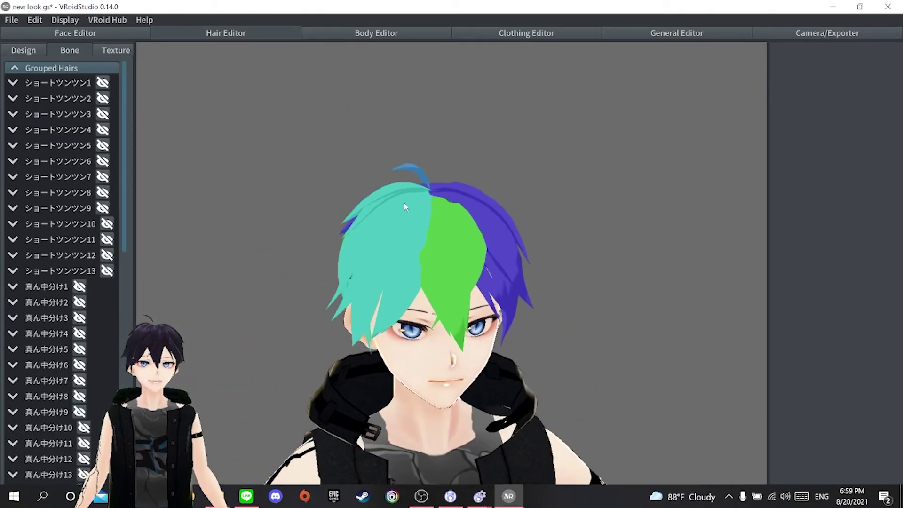
scroll(83, 225, "down", 10)
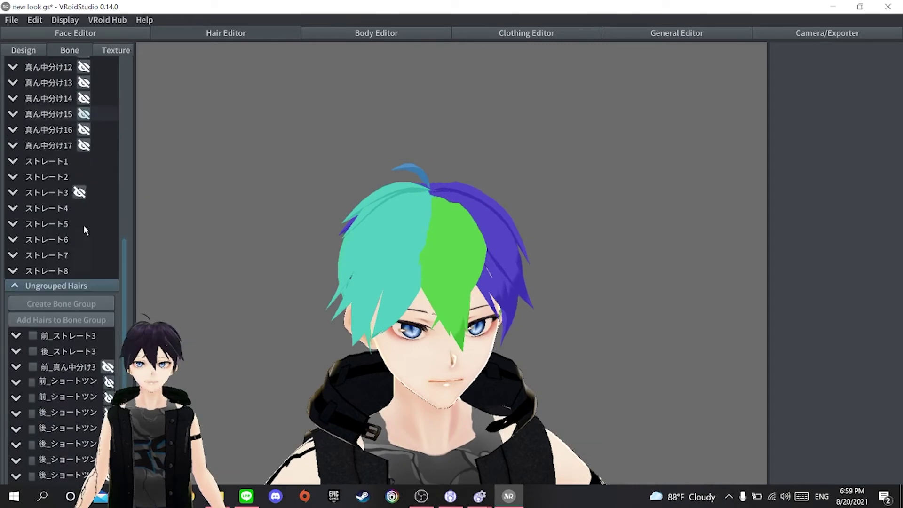
scroll(175, 225, "up", 2)
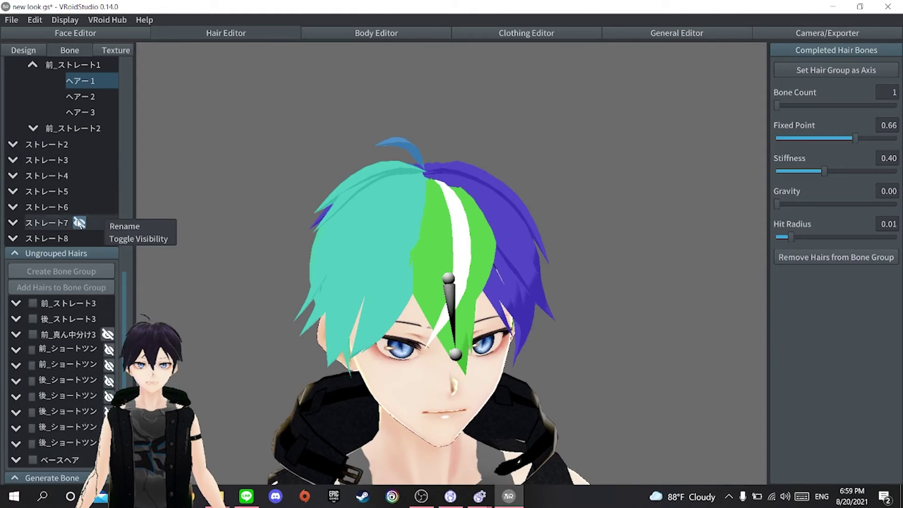
Step: Remove the hairs of 前_ストレート1 from the bone group ストレート1 and check the fringe
scroll(77, 219, "up", 5)
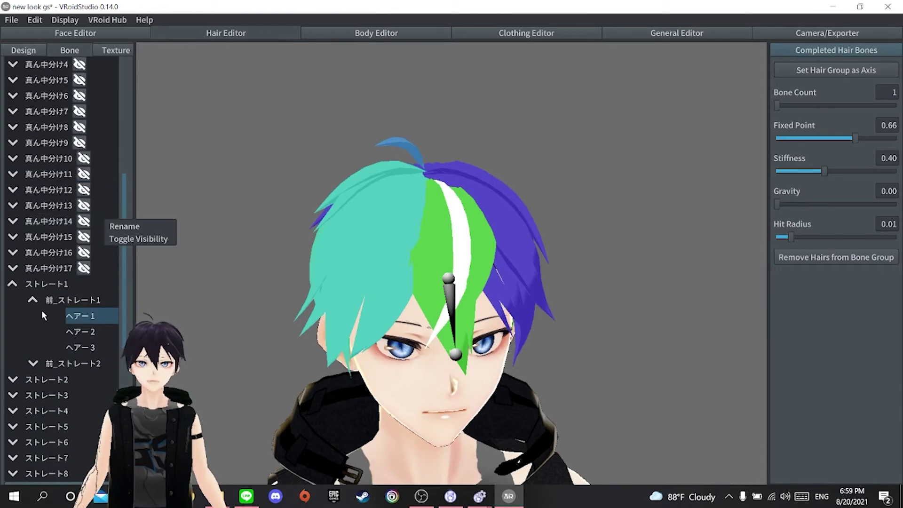
left_click(52, 302)
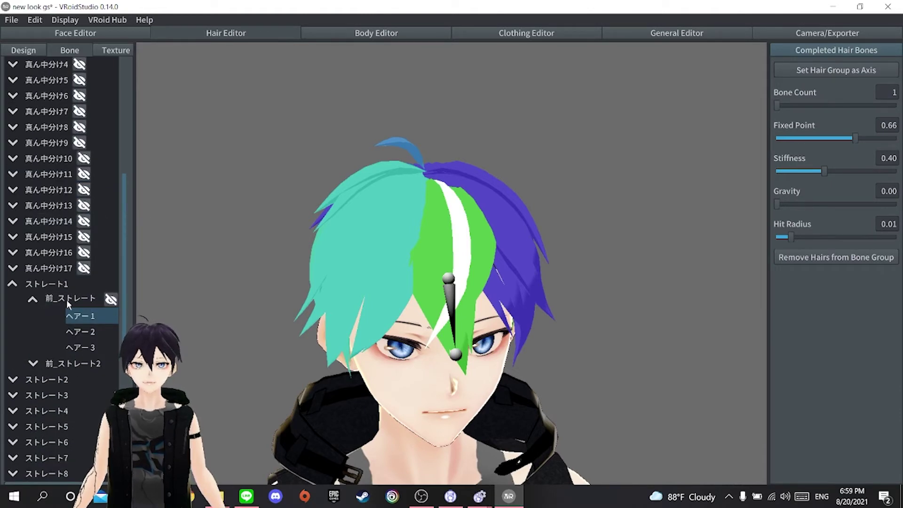
right_click(54, 299)
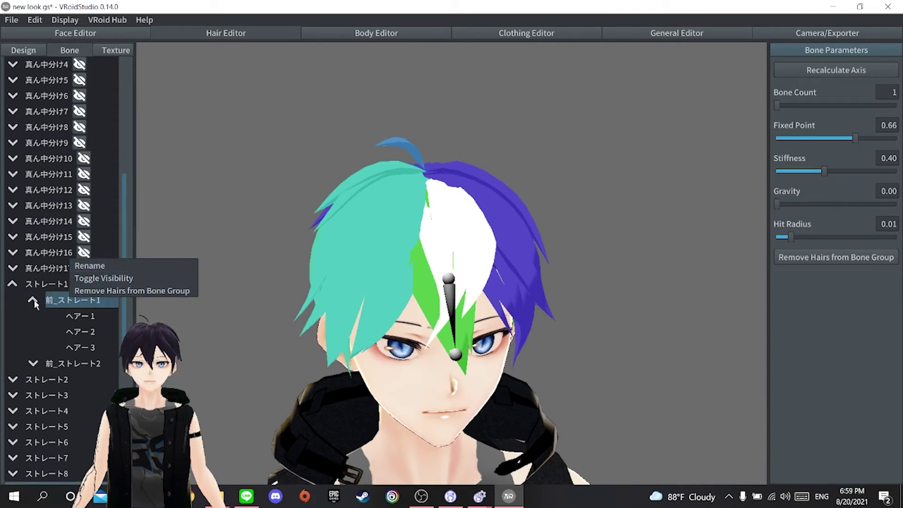
left_click(52, 298)
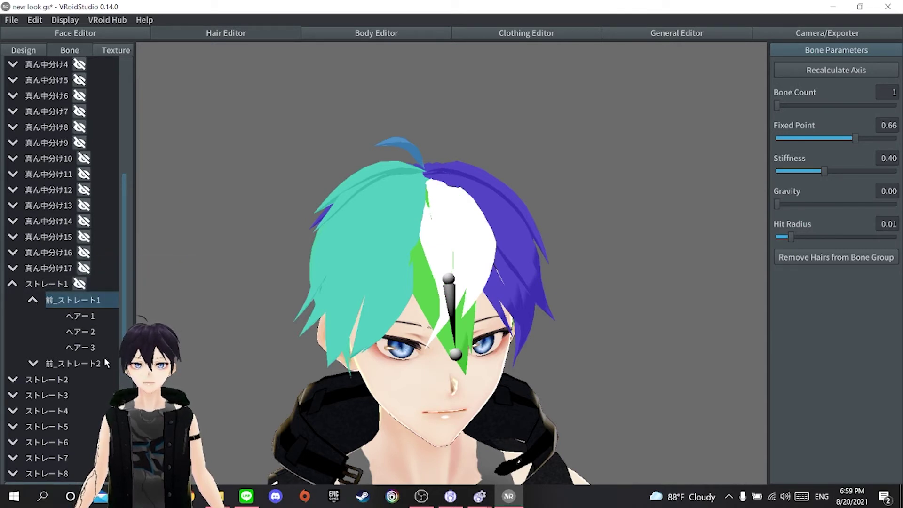
right_click(78, 293)
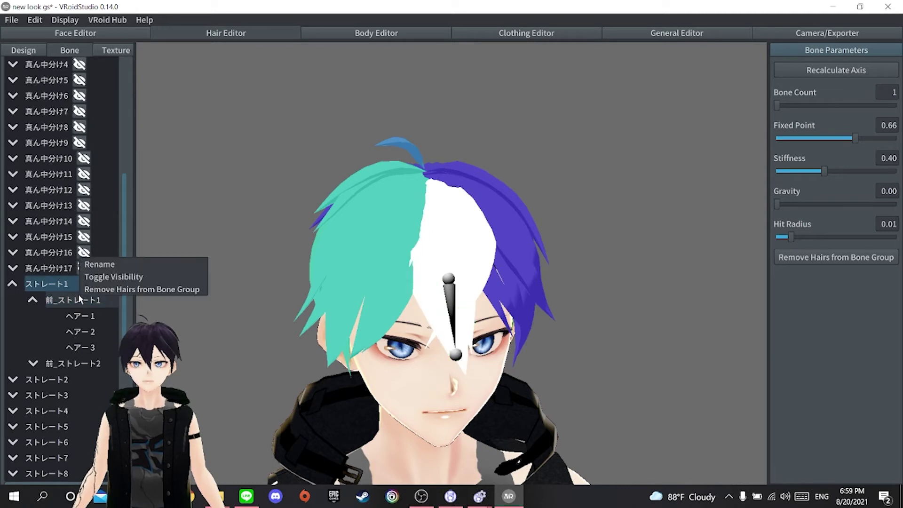
left_click(114, 289)
right_click_drag(206, 310, 236, 301)
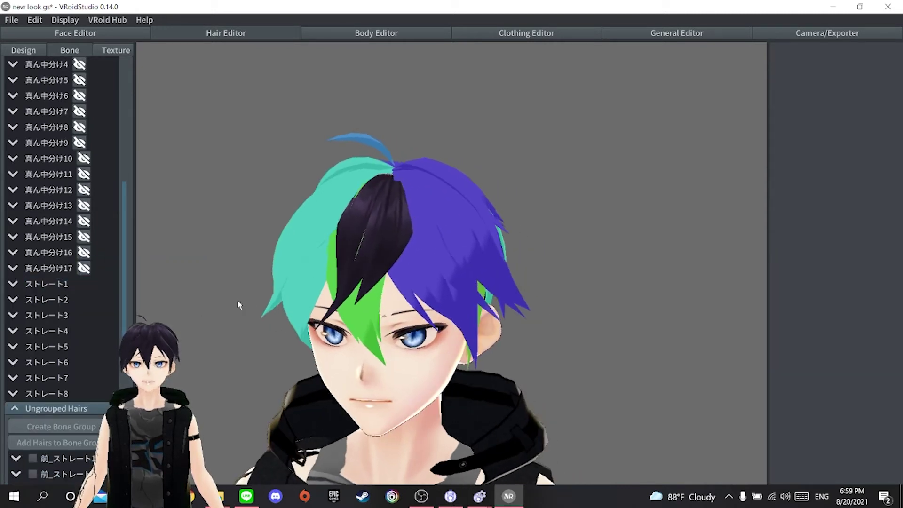
right_click_drag(371, 242, 375, 242)
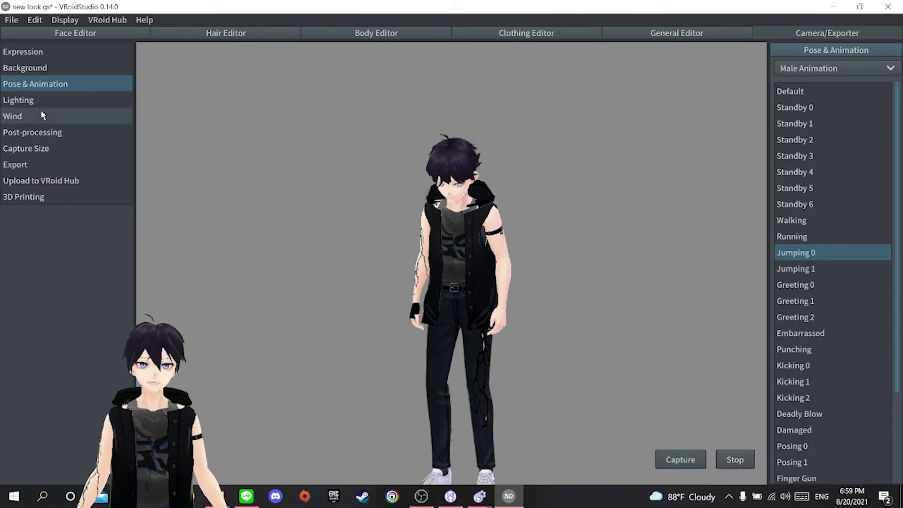
Step: Stop the running animation in the camera and export settings and switch the model's pose to Default
left_click(40, 116)
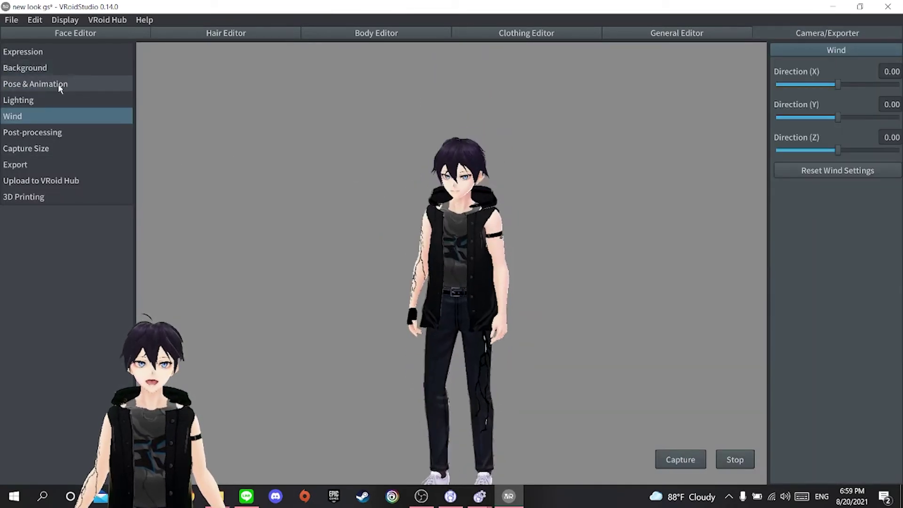
left_click(735, 460)
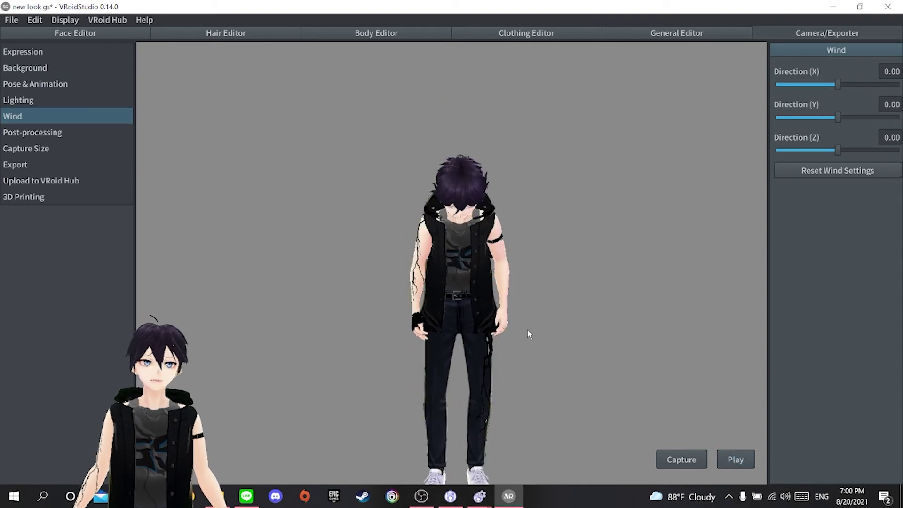
left_click(54, 83)
left_click(799, 90)
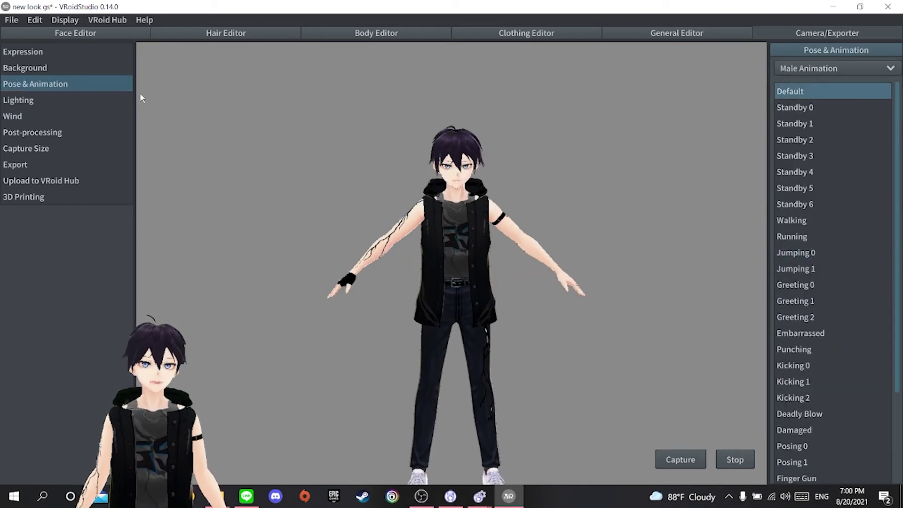
Step: Set the wind's Direction (X) to 1.00 and examine the hair's movement up close
left_click(48, 116)
left_click_drag(840, 85, 891, 93)
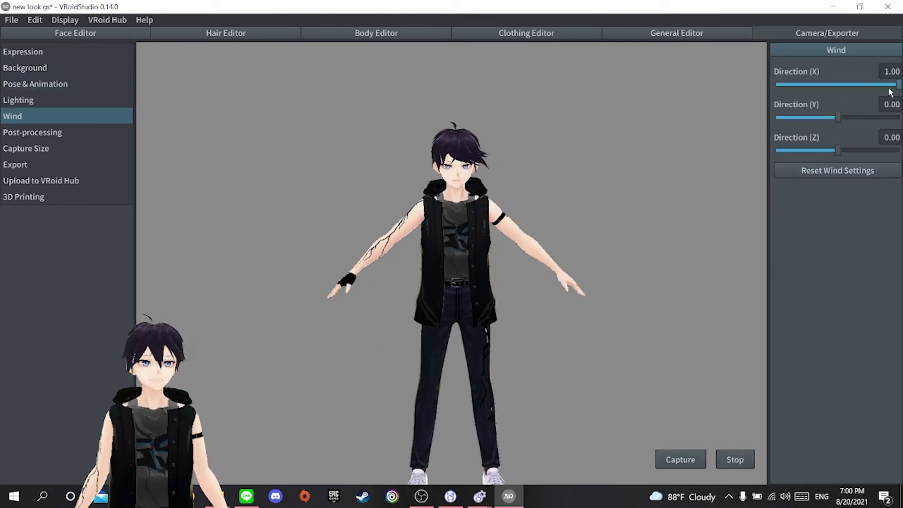
scroll(485, 153, "up", 8)
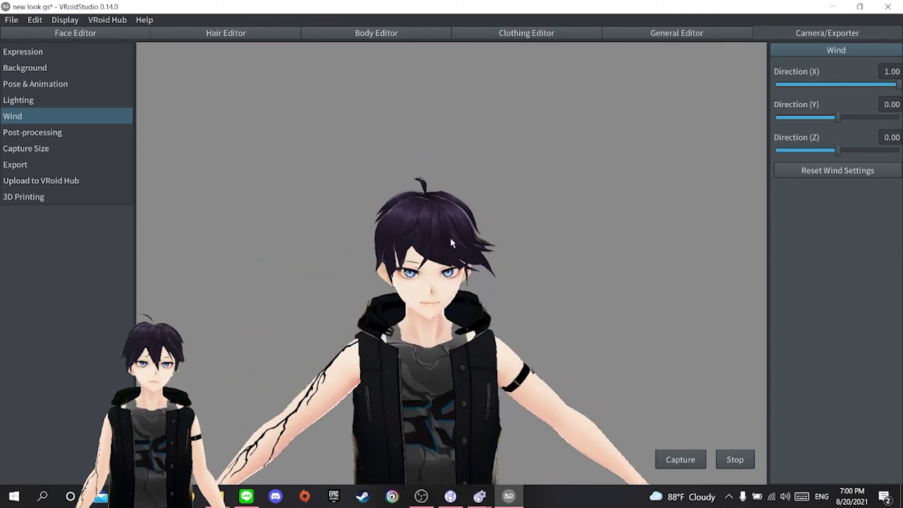
scroll(449, 238, "up", 3)
scroll(427, 220, "up", 5)
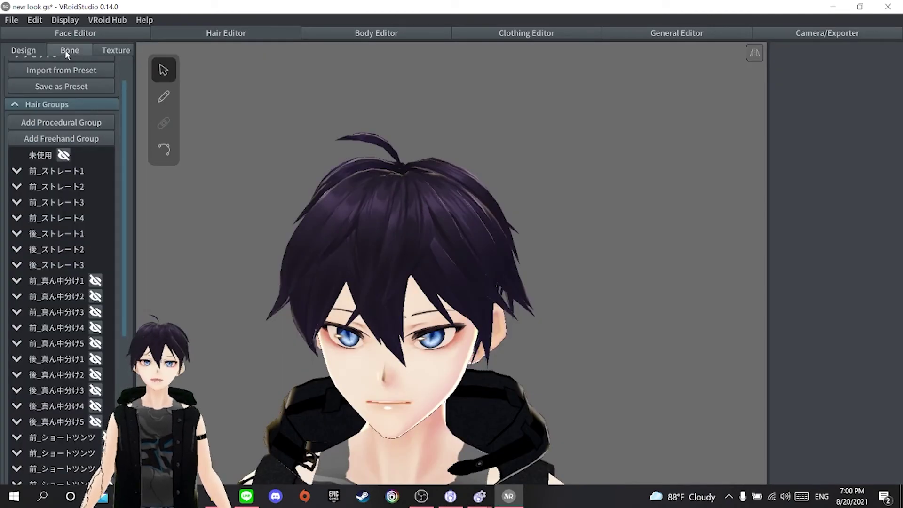
Step: Create a new bone group from all the ungrouped hairs of 前_ストレート1 (ヘアー1, ヘアー2 and ヘアー3)
left_click(69, 50)
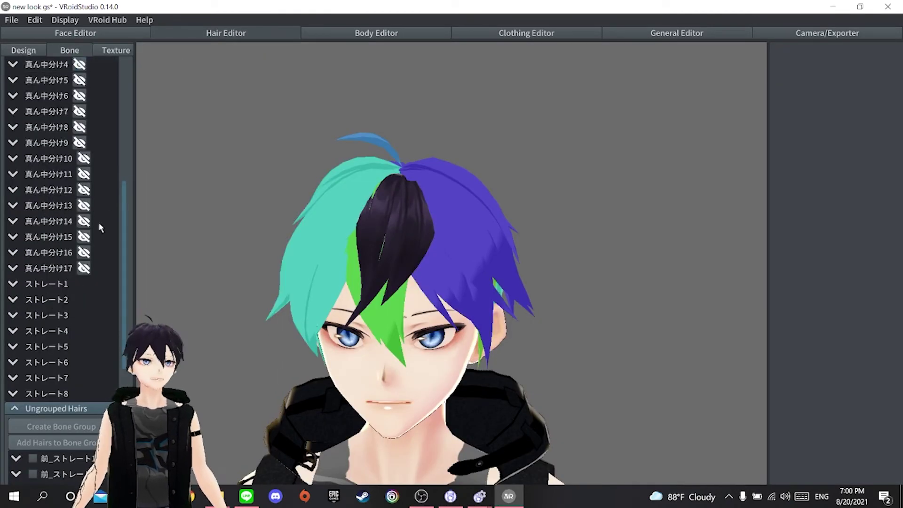
left_click(379, 226)
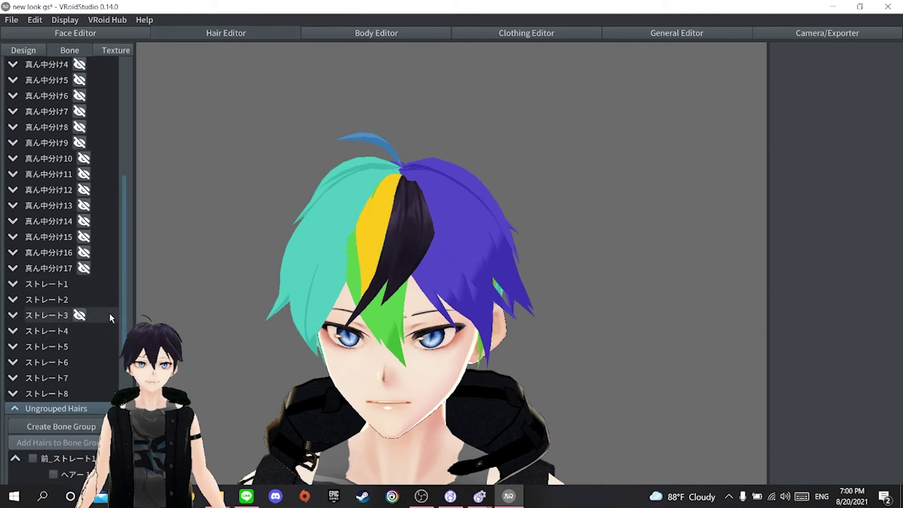
scroll(107, 315, "down", 5)
scroll(76, 307, "up", 3)
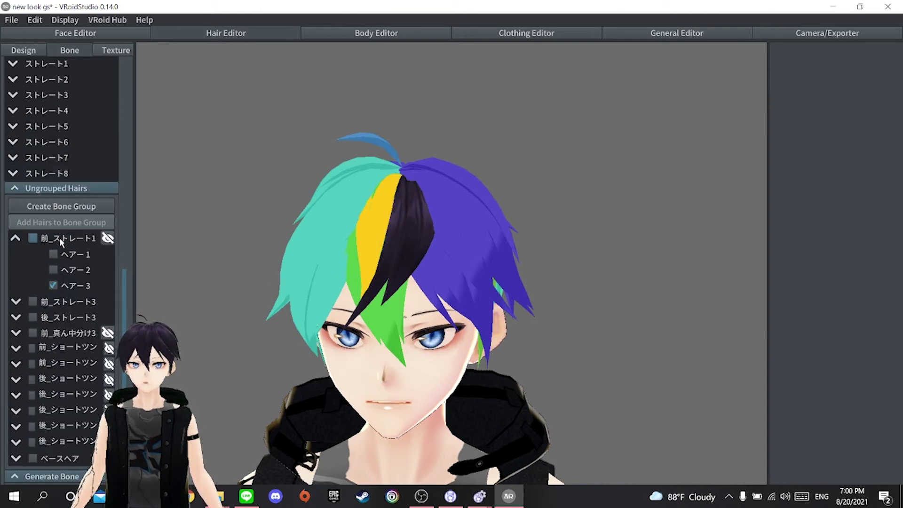
left_click(31, 236)
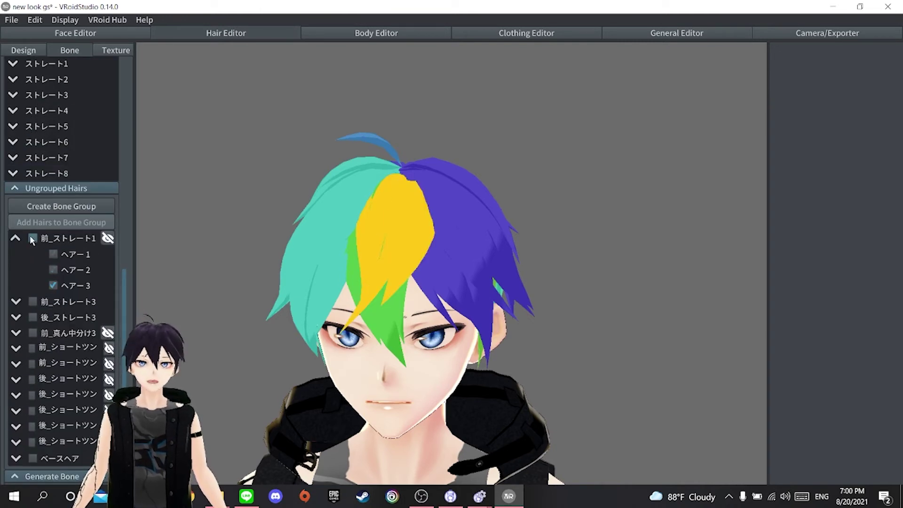
right_click(55, 236)
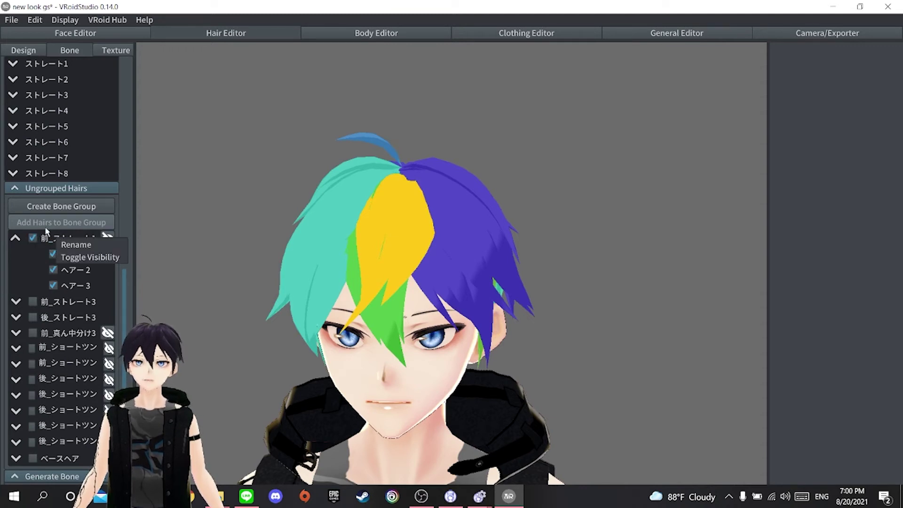
left_click(52, 203)
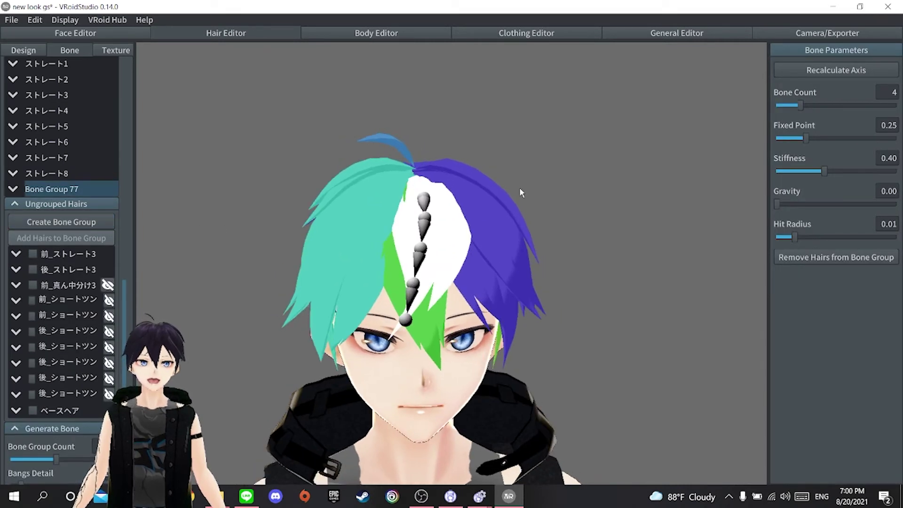
Step: Try a Bone Count of 10, restore it to 4, and set Fixed Point to 0.37, Stiffness to 0.44 and Hit Radius to 0.02
left_click_drag(802, 105, 850, 103)
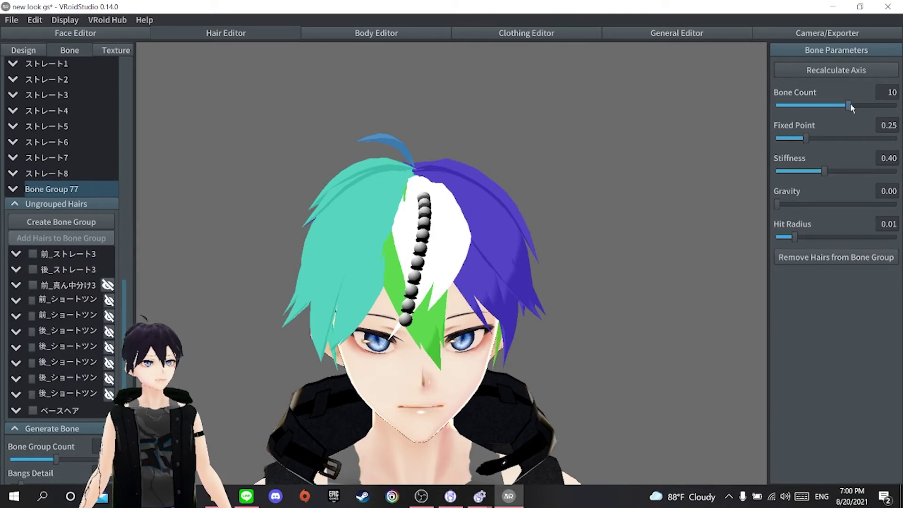
left_click_drag(850, 103, 800, 109)
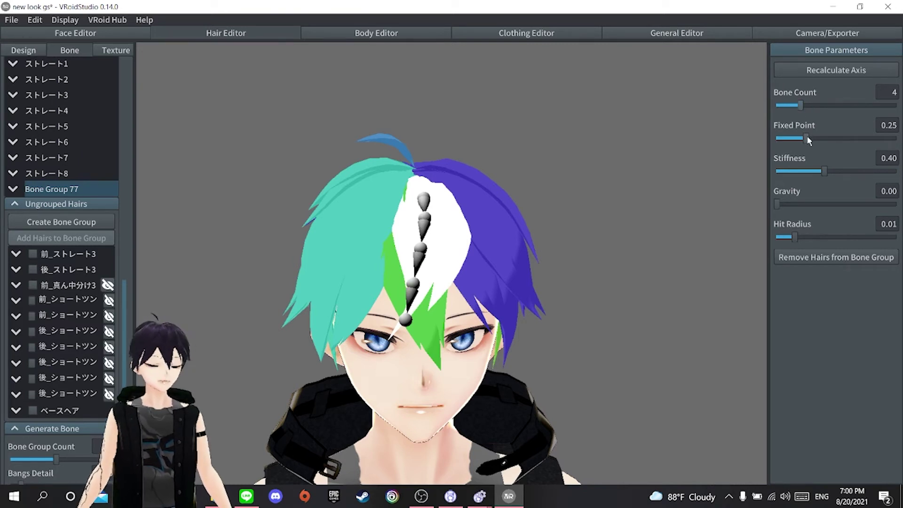
mouse_move(807, 138)
left_mouse_down()
mouse_move(849, 138)
mouse_move(805, 138)
mouse_move(821, 139)
left_mouse_up()
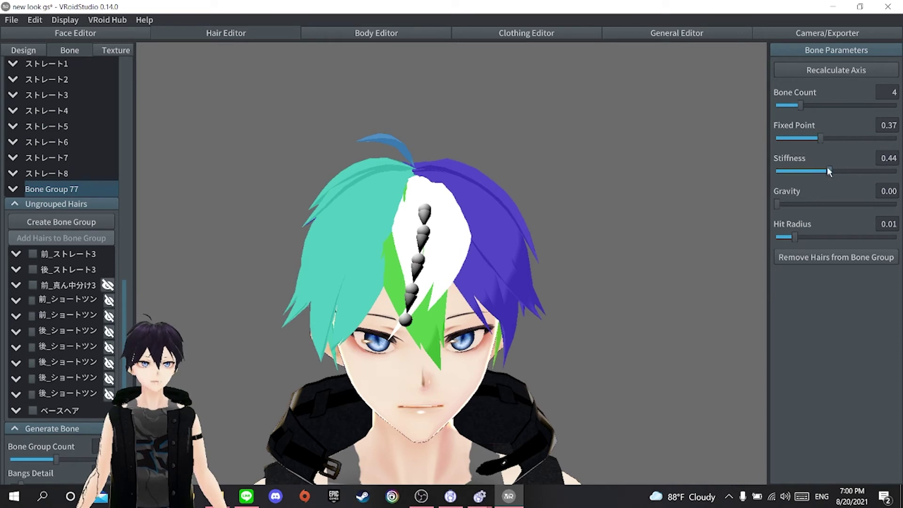
left_click_drag(796, 237, 814, 241)
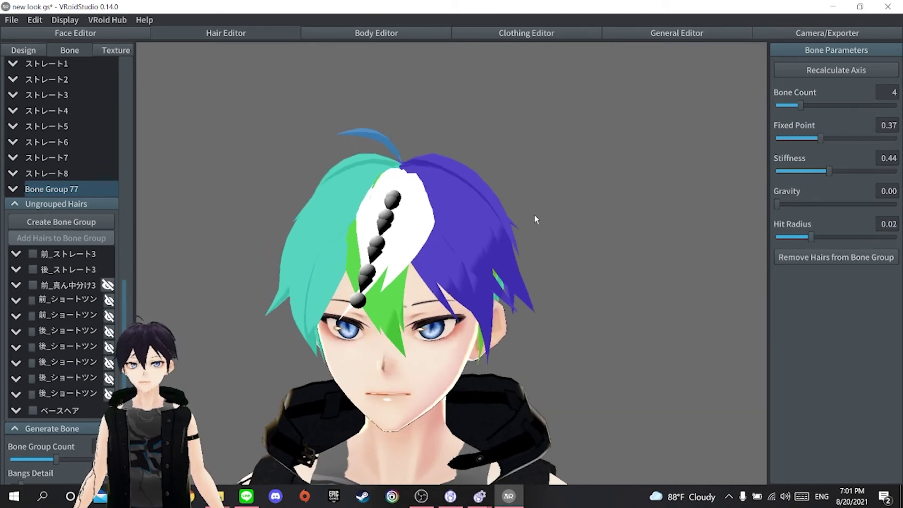
Step: Check the regrouped fringe's movement under the camera's wind settings and lower the wind's Direction (X)
scroll(364, 257, "down", 3)
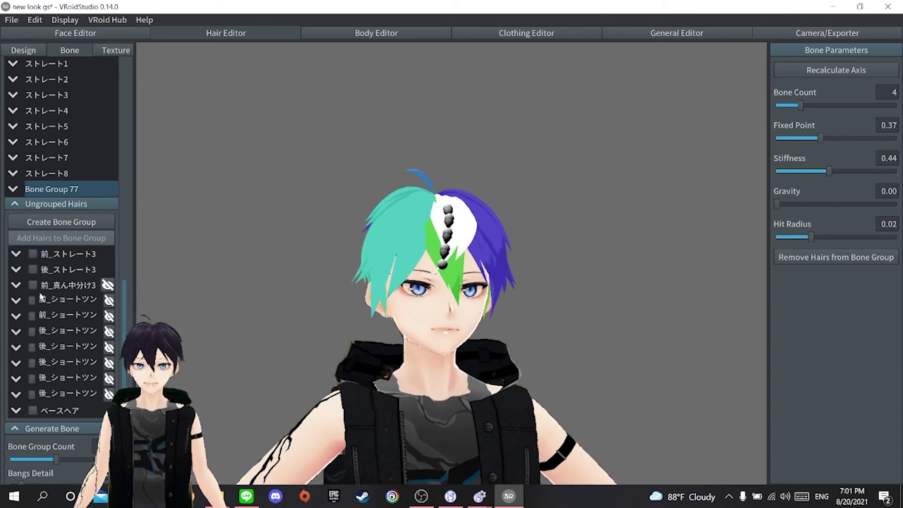
scroll(68, 308, "down", 1)
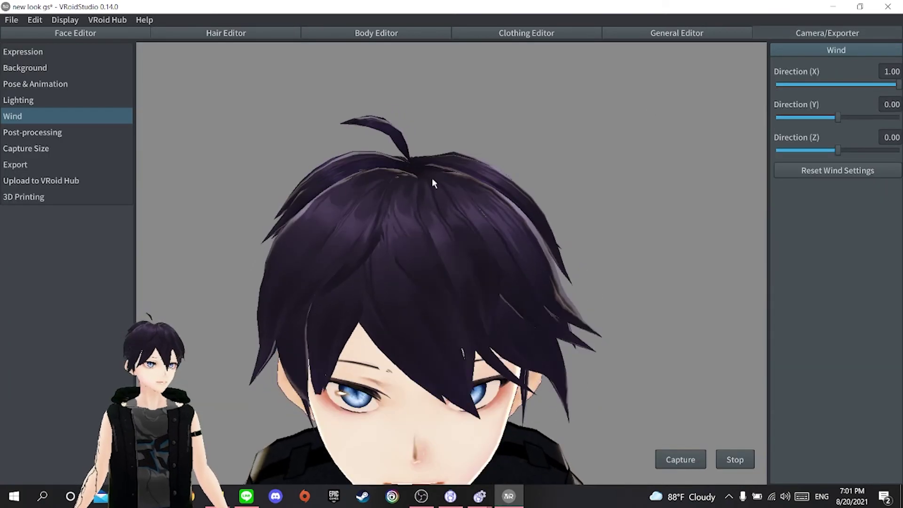
left_click_drag(865, 86, 836, 86)
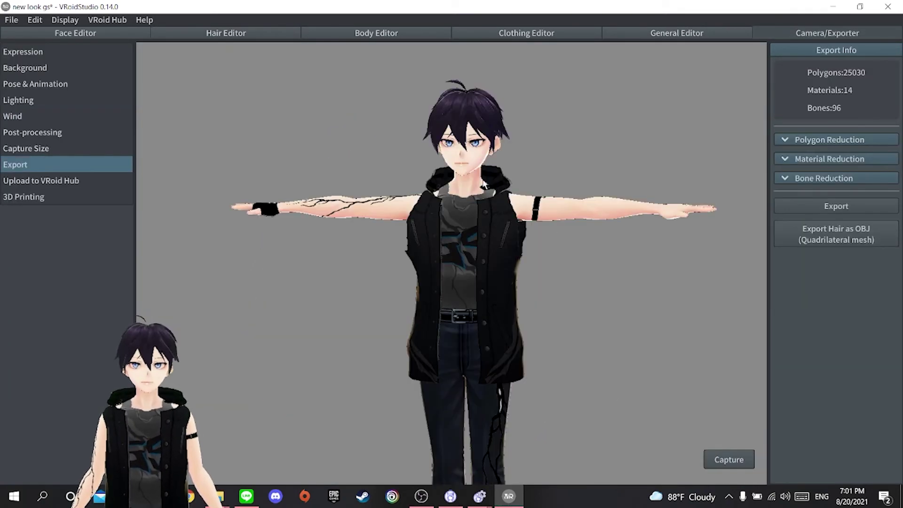
right_click_drag(484, 185, 426, 186)
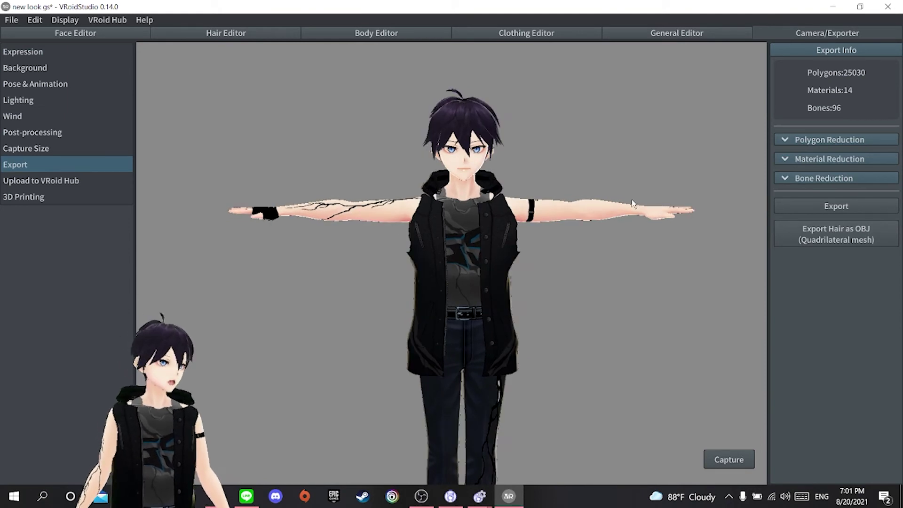
Step: Go through the VRM export, accepting the avatar information and browsing the save folder for new look gs.vrm, and cancel the save
left_click(807, 214)
left_click(409, 136)
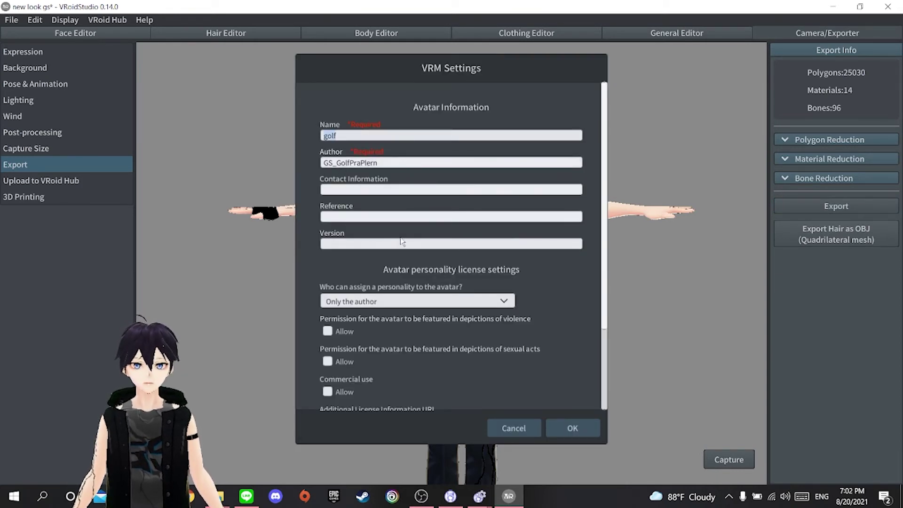
left_click(339, 135)
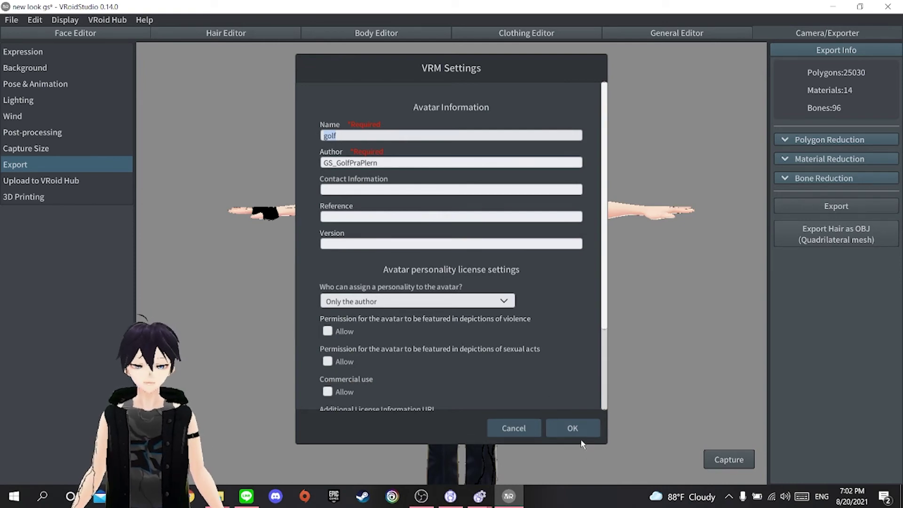
left_click(572, 428)
scroll(179, 174, "down", 3)
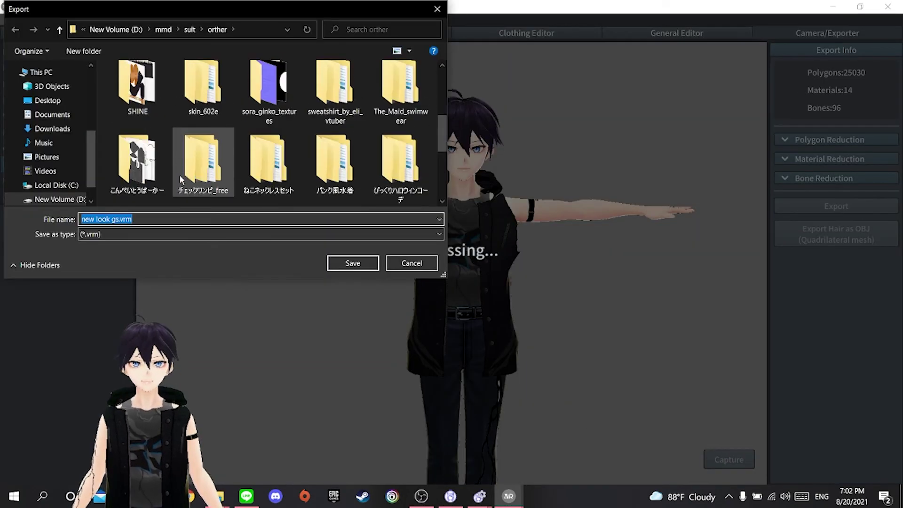
scroll(179, 174, "down", 3)
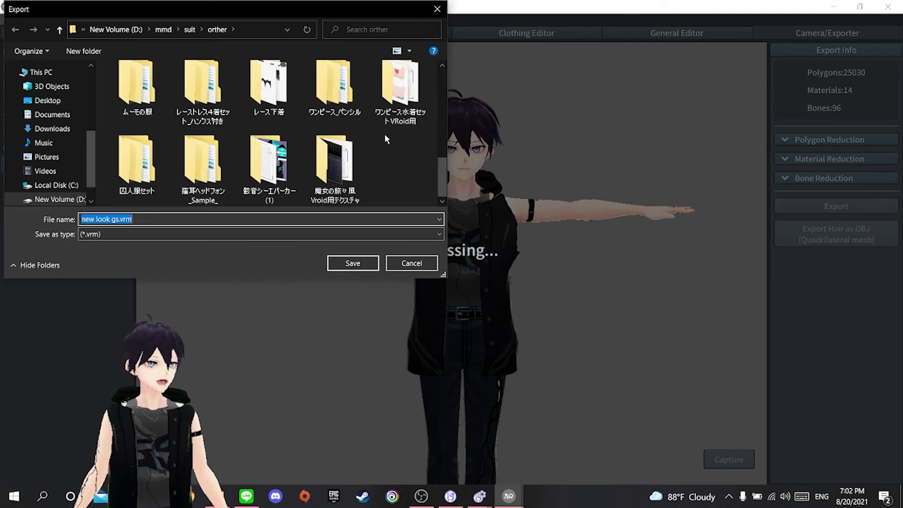
left_click(412, 262)
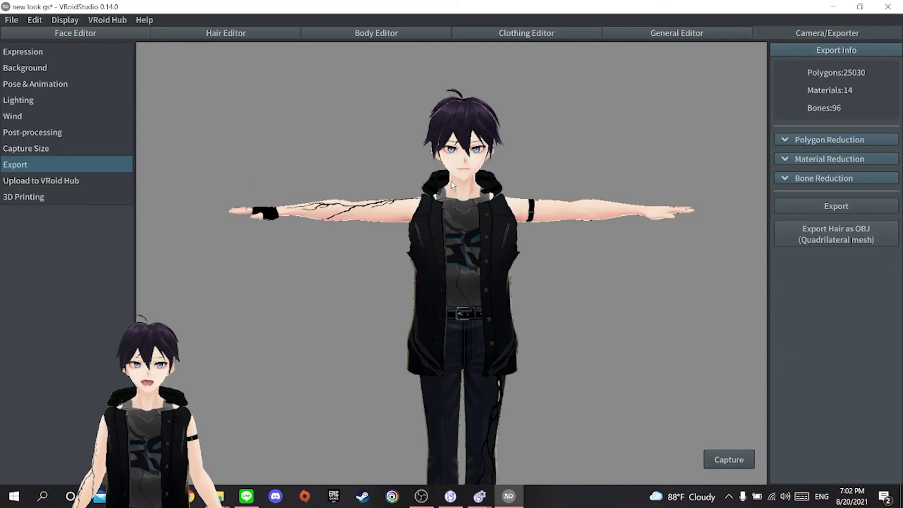
Step: Switch to Chrome, search Google for "booth" and open the BOOTH marketplace site
key("alt+Tab")
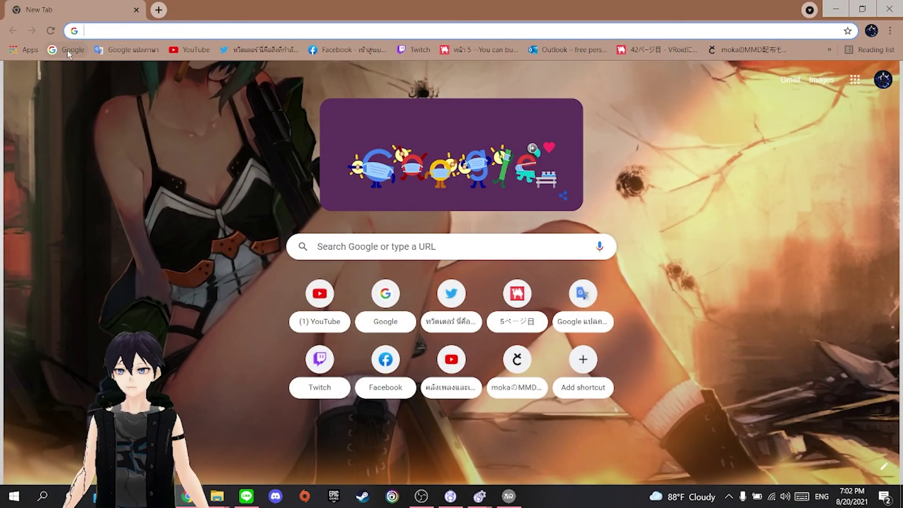
left_click(67, 50)
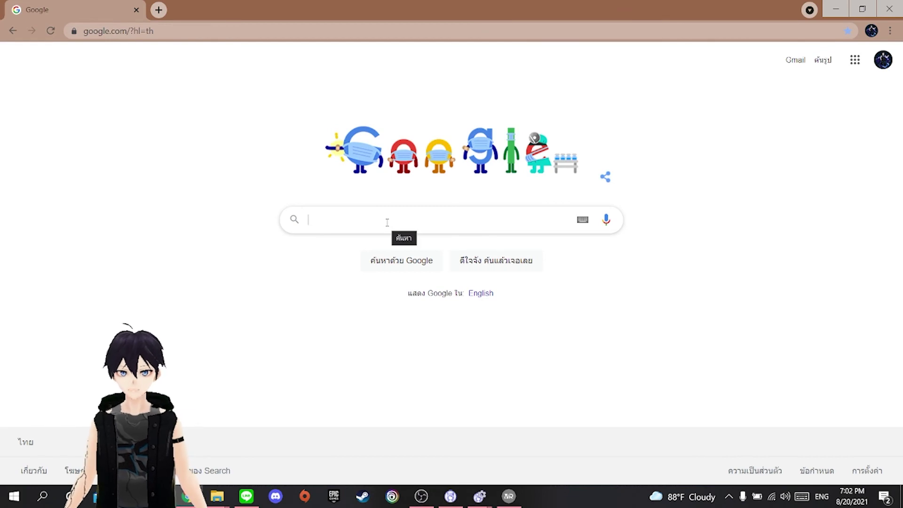
type("booth")
key("Return")
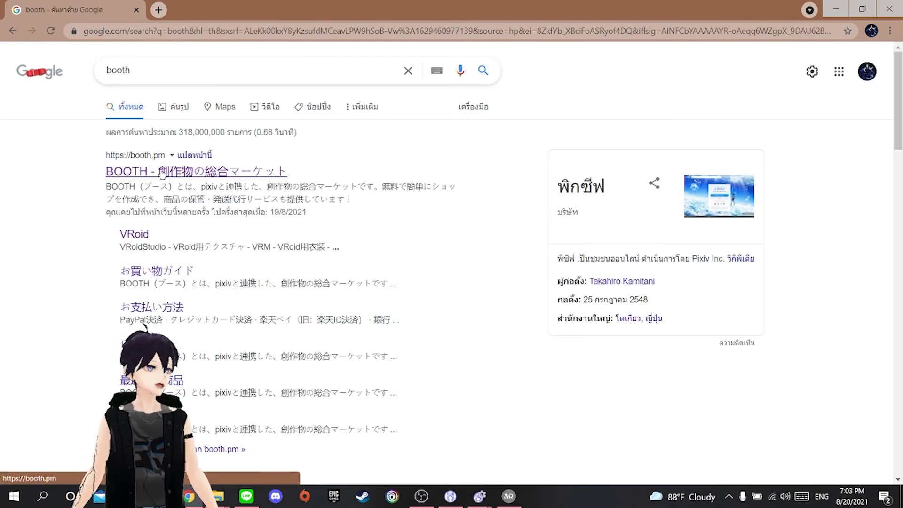
left_click(162, 174)
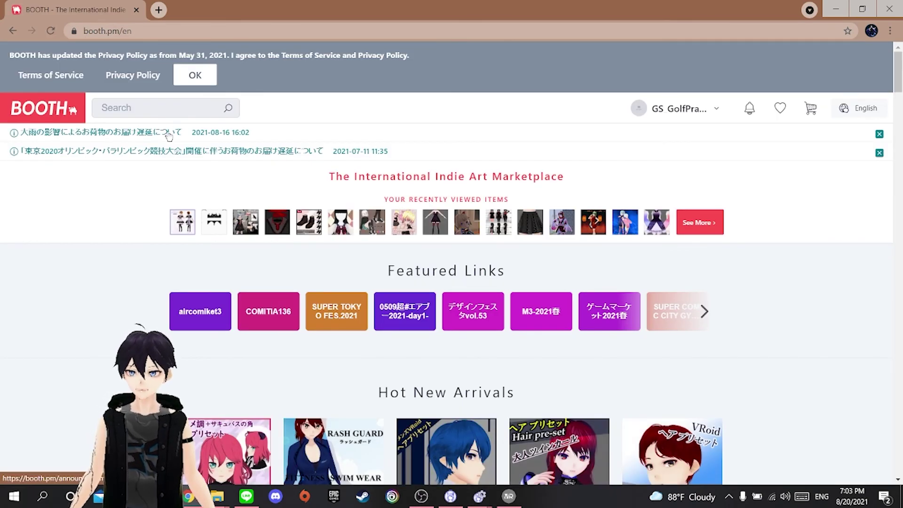
Step: Search BOOTH for "vroid" and limit the results to a maximum price of ¥0
left_click(172, 110)
type("vroid")
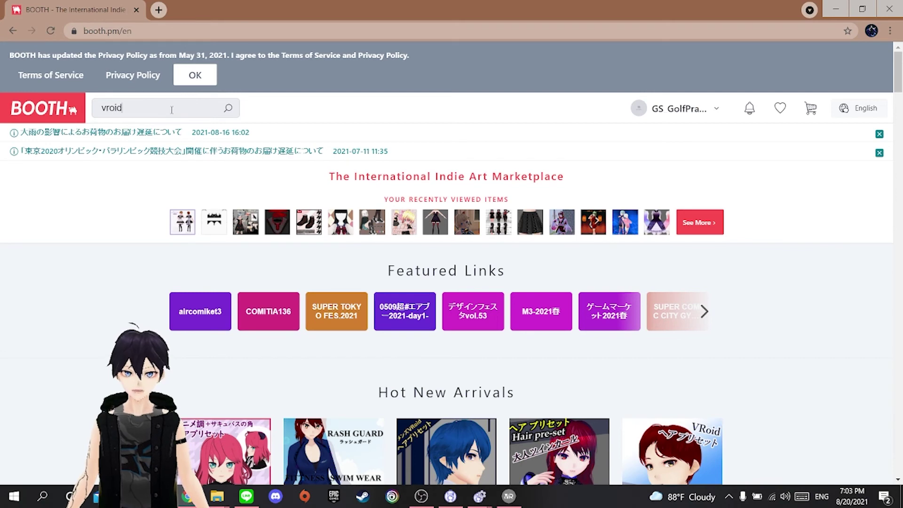
key("Return")
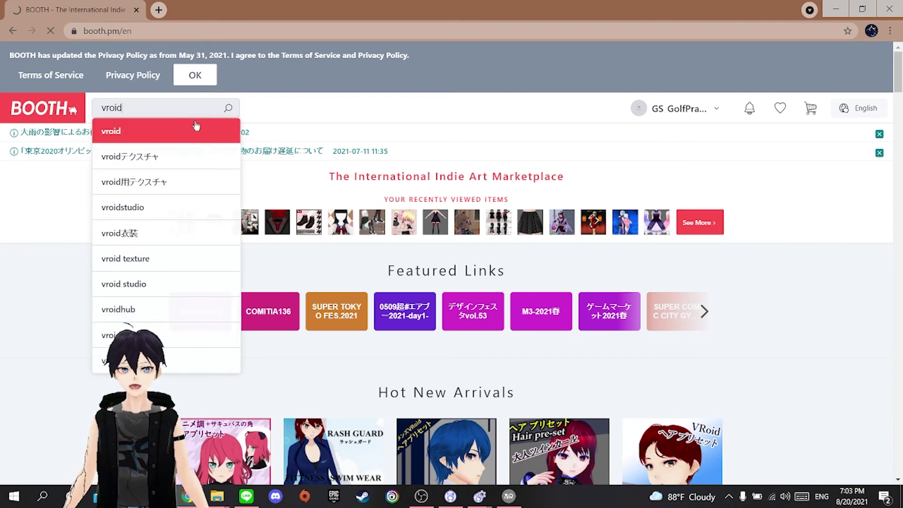
scroll(424, 286, "down", 4)
scroll(424, 287, "down", 4)
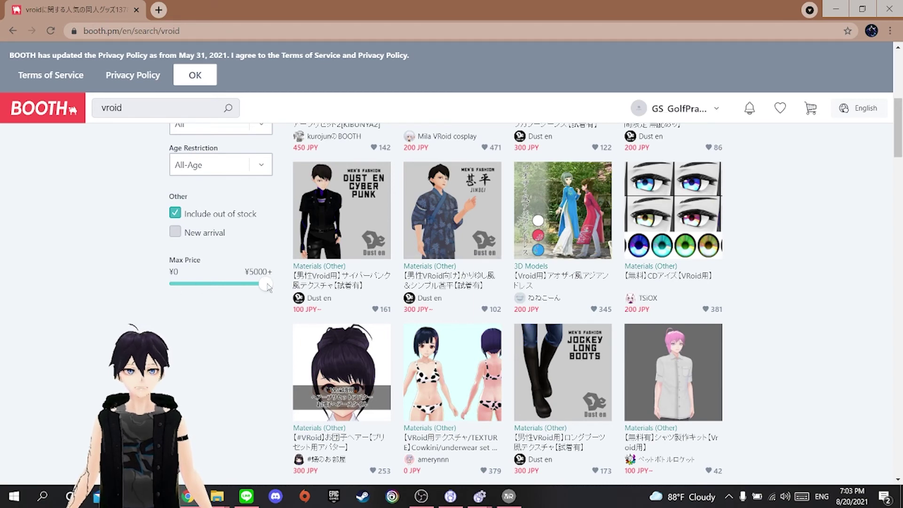
left_click_drag(268, 284, 177, 282)
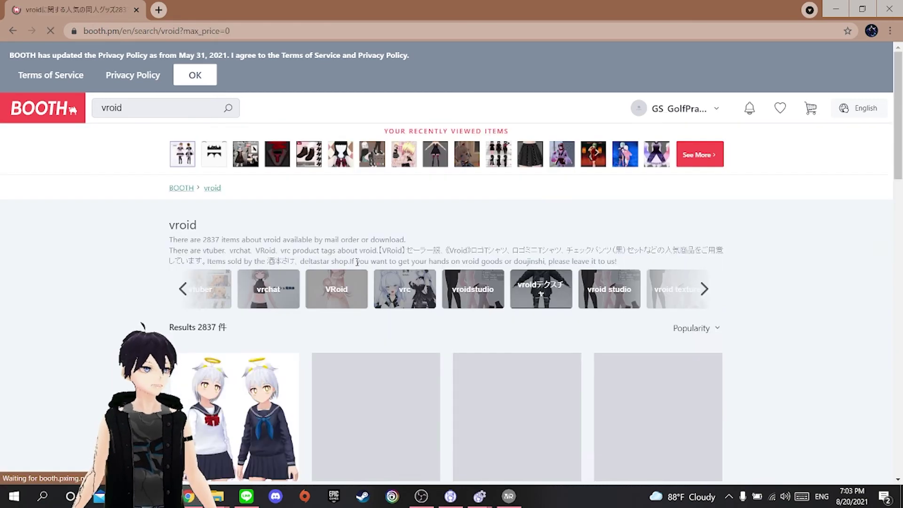
Step: Browse the free VRoid items, open the BRAINPOWER jacket set, download BrainPowerJacket_v1.0.zip and view the item's description
scroll(624, 312, "down", 8)
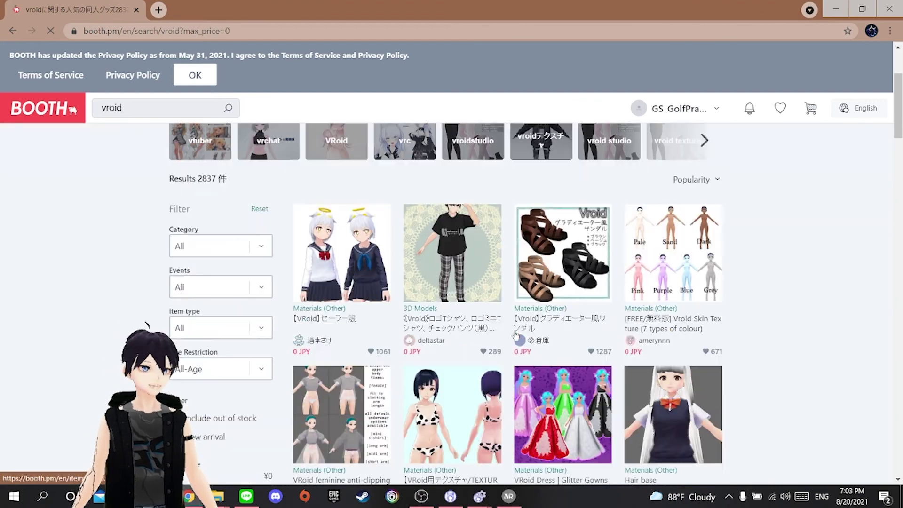
scroll(508, 334, "down", 3)
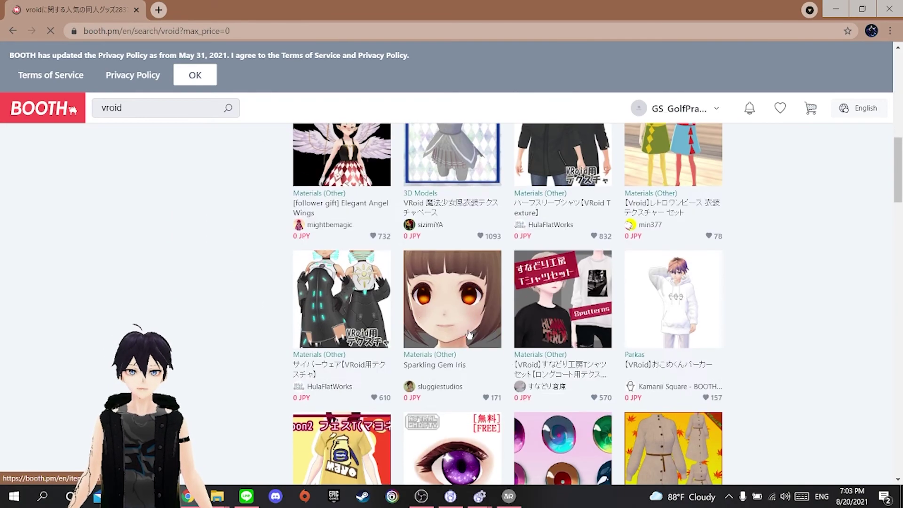
scroll(568, 277, "down", 5)
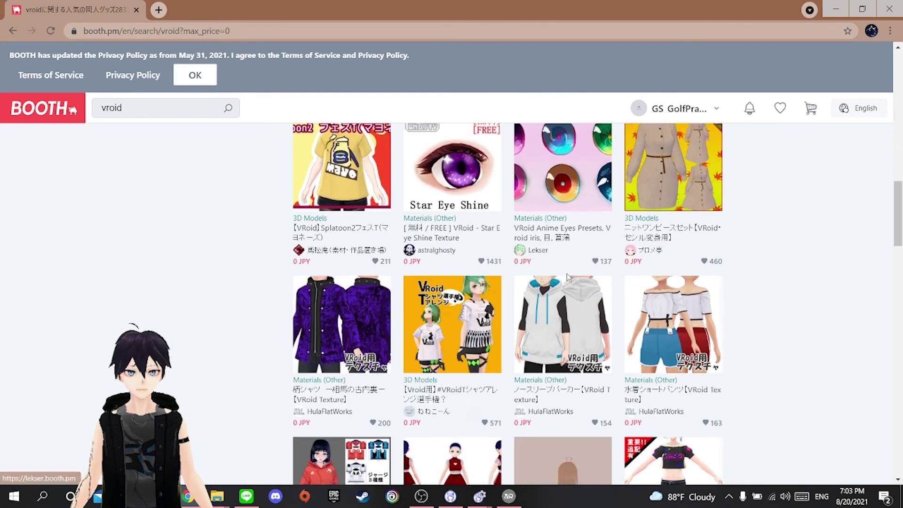
scroll(568, 277, "down", 6)
scroll(568, 278, "down", 3)
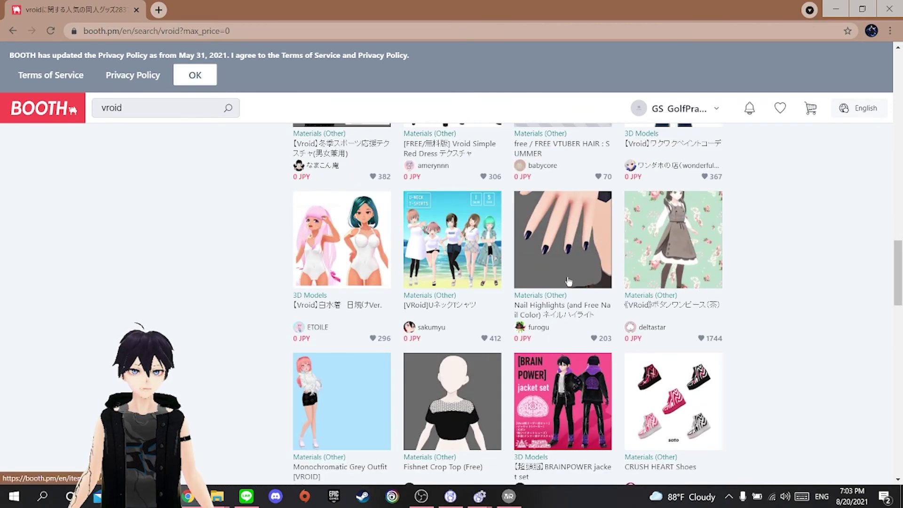
scroll(569, 218, "down", 4)
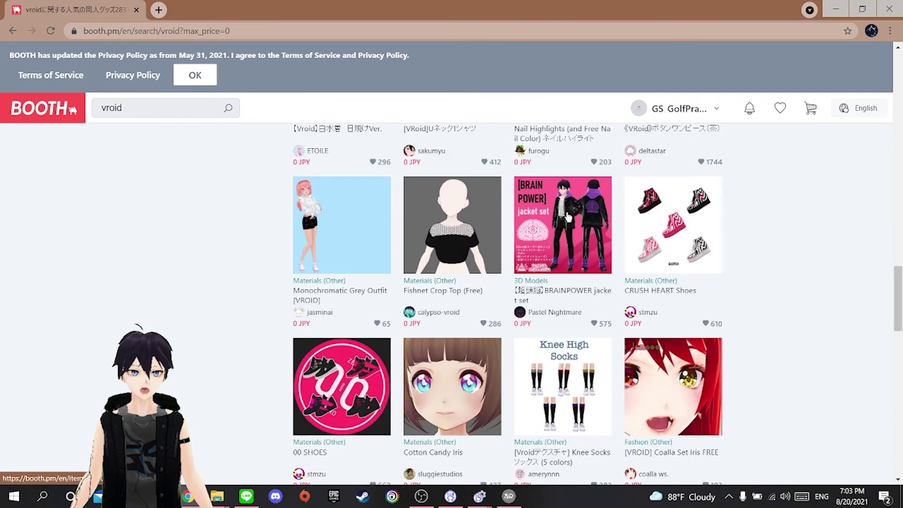
left_click(566, 218)
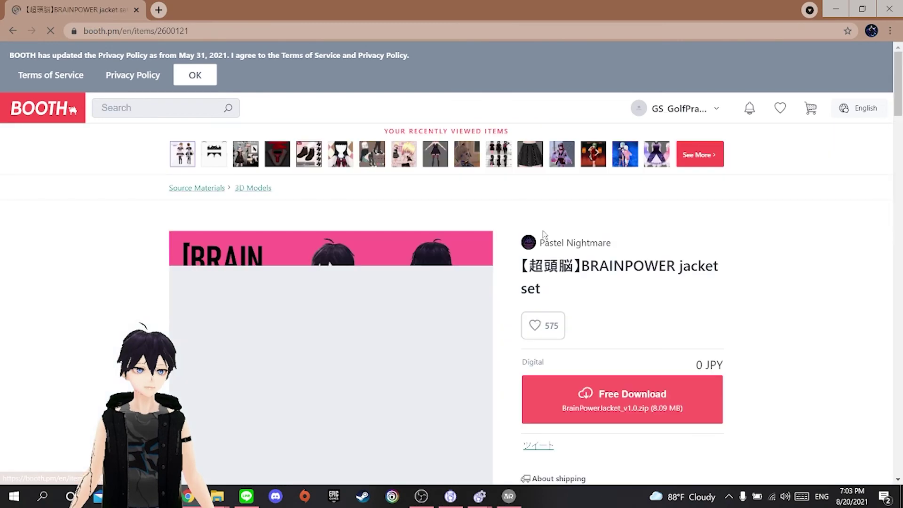
scroll(614, 310, "down", 2)
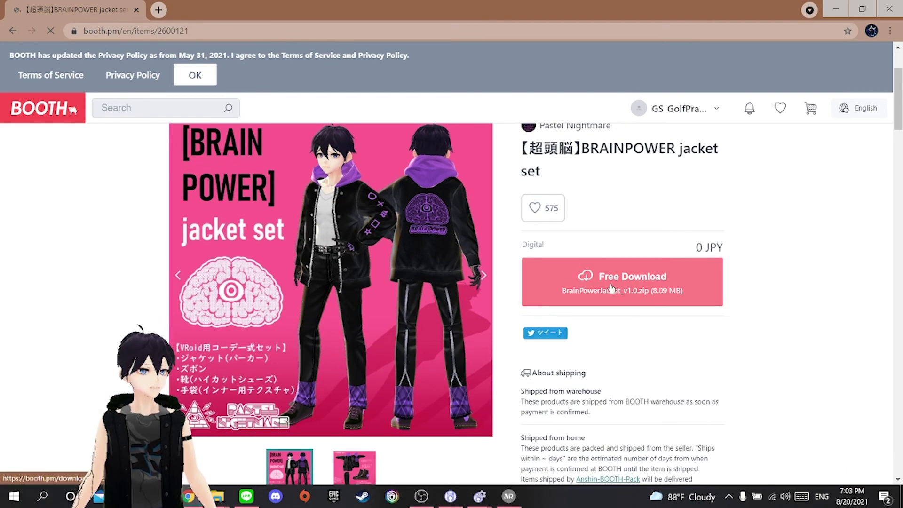
left_click(611, 288)
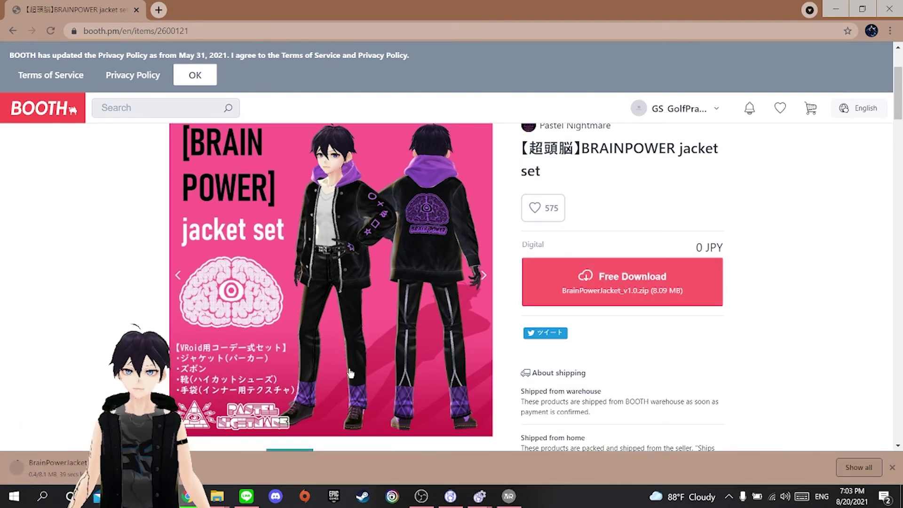
scroll(607, 351, "down", 5)
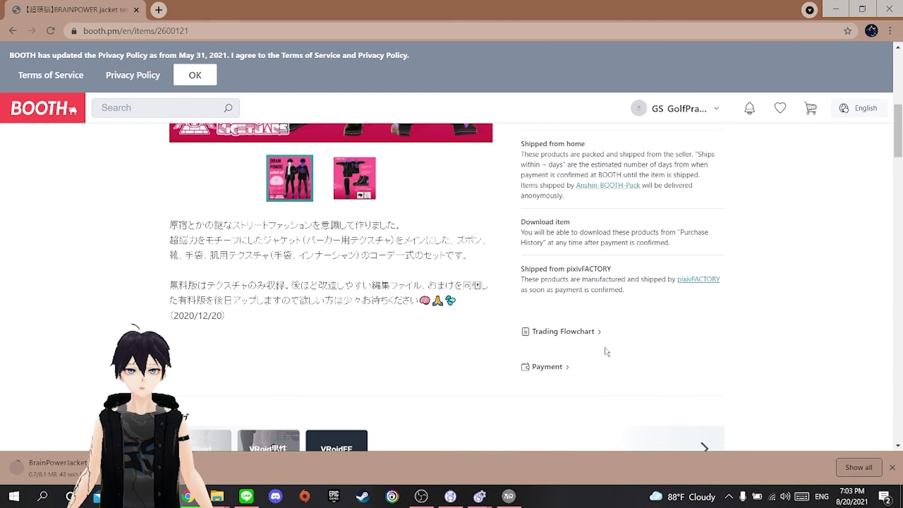
Step: Show the downloaded BrainPowerJacket_v1.0.zip in the Downloads folder and extract it to a BrainPowerJacket_v1.0 folder
scroll(607, 351, "down", 15)
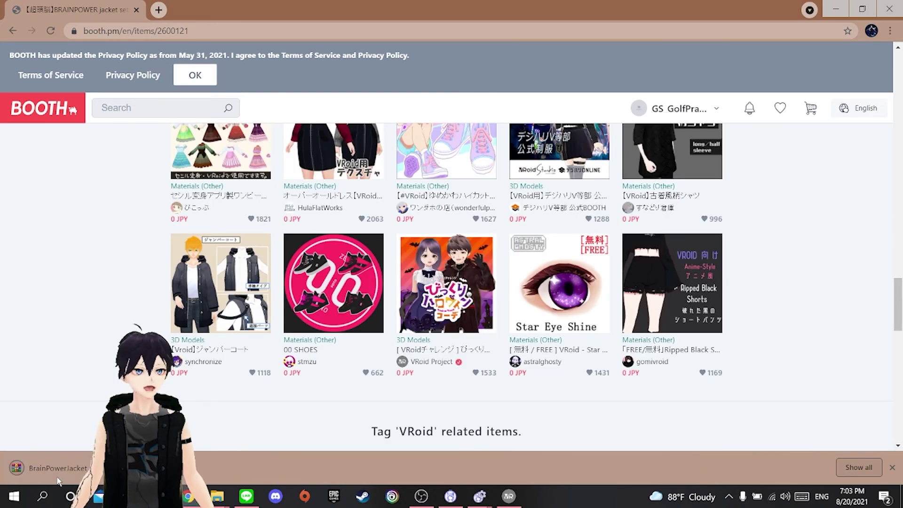
left_click(134, 468)
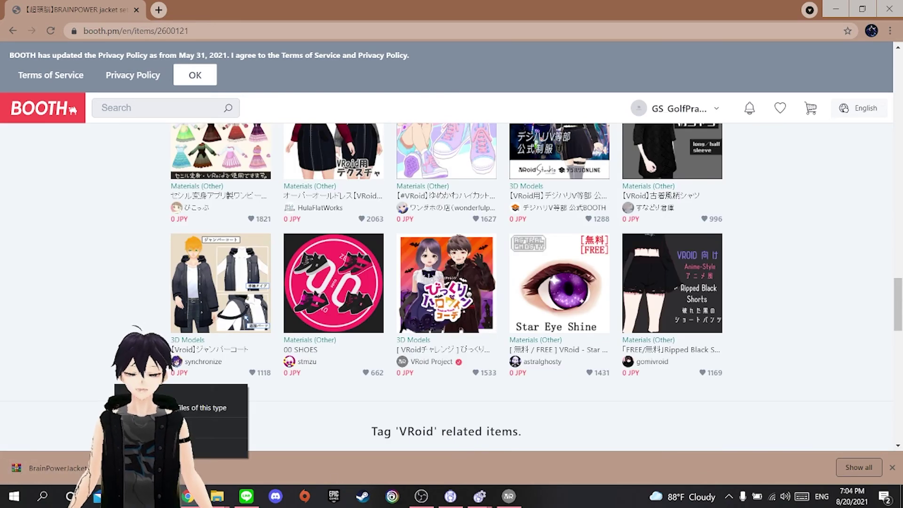
left_click(149, 428)
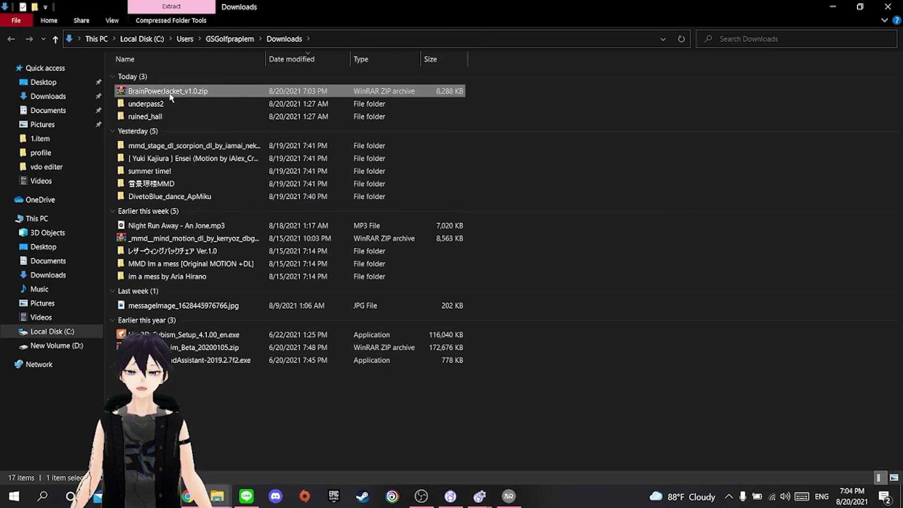
right_click(171, 92)
left_click(221, 168)
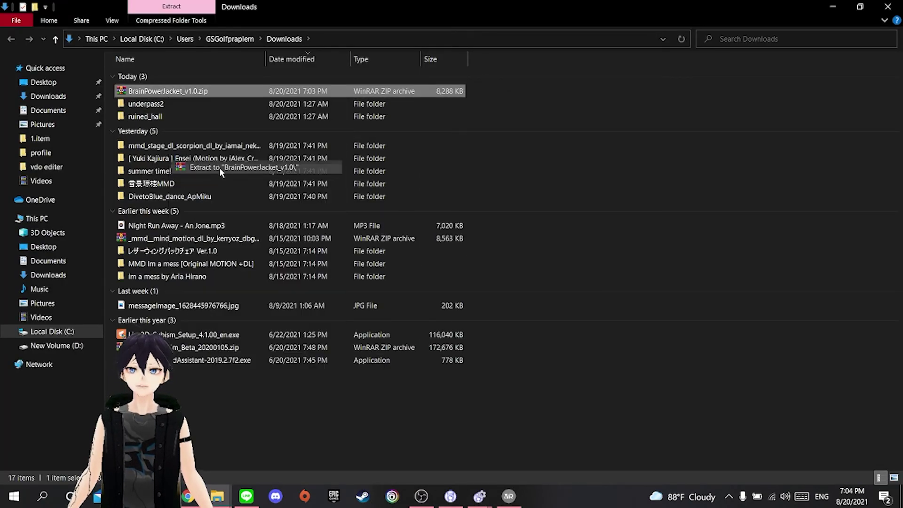
Step: Delete the zip archive and open the extracted BrainPowerJacket_v1.0 folder down to its texture images
left_click(513, 104)
left_click(430, 91)
key("Delete")
double_click(275, 92)
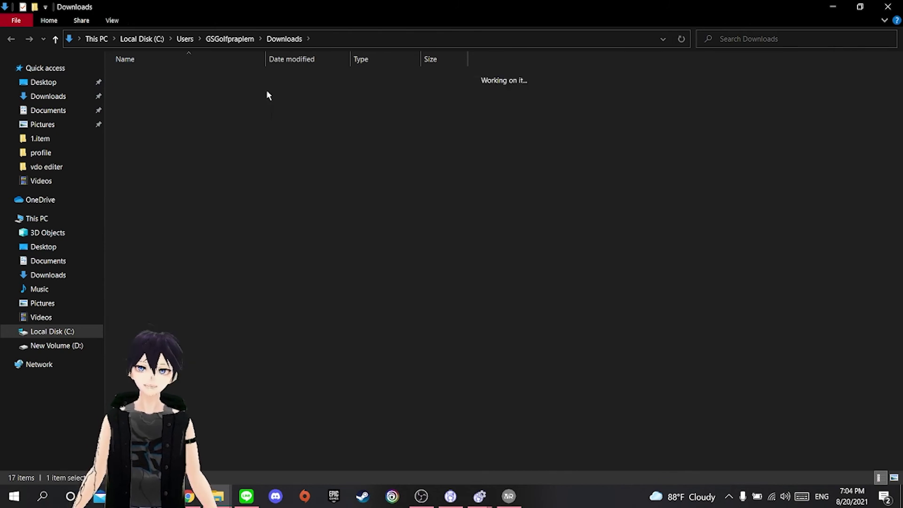
double_click(254, 81)
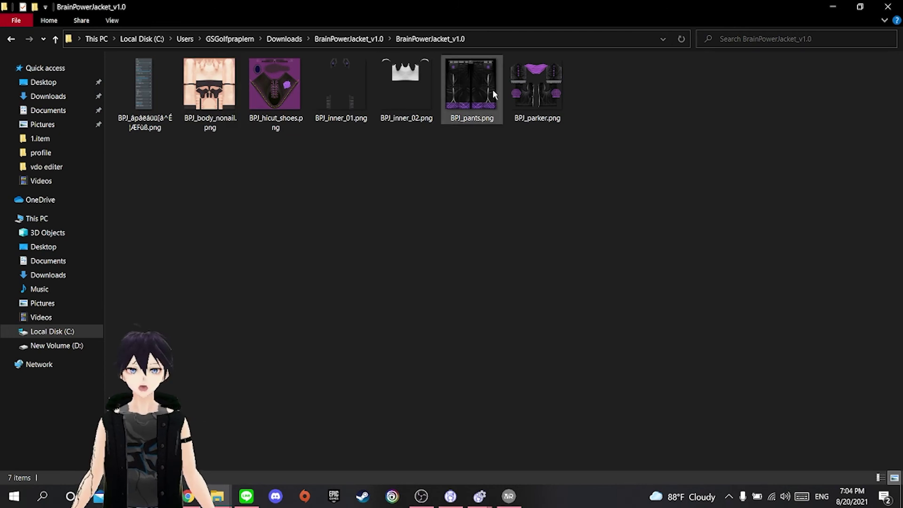
Step: Switch to VRoid Studio and open the hoodie texture in the Clothing Editor, checking the extracted texture files in File Explorer
left_click(508, 496)
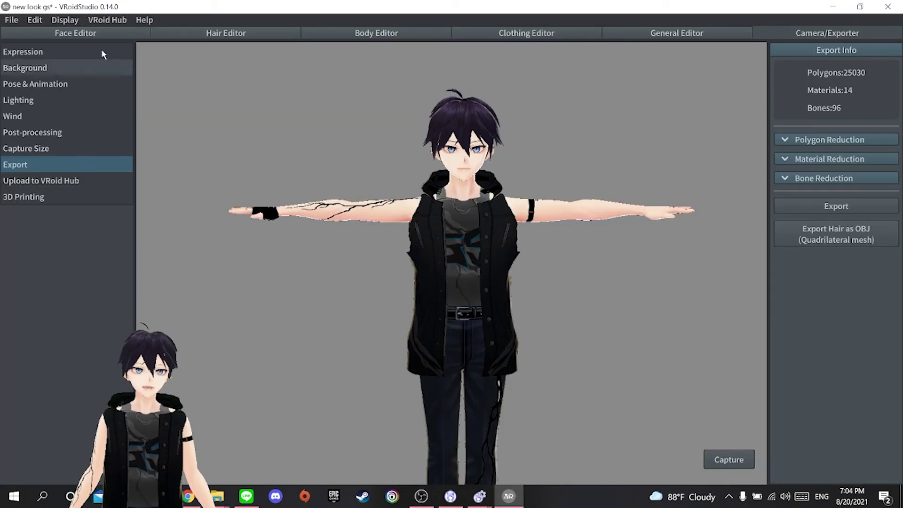
left_click(528, 46)
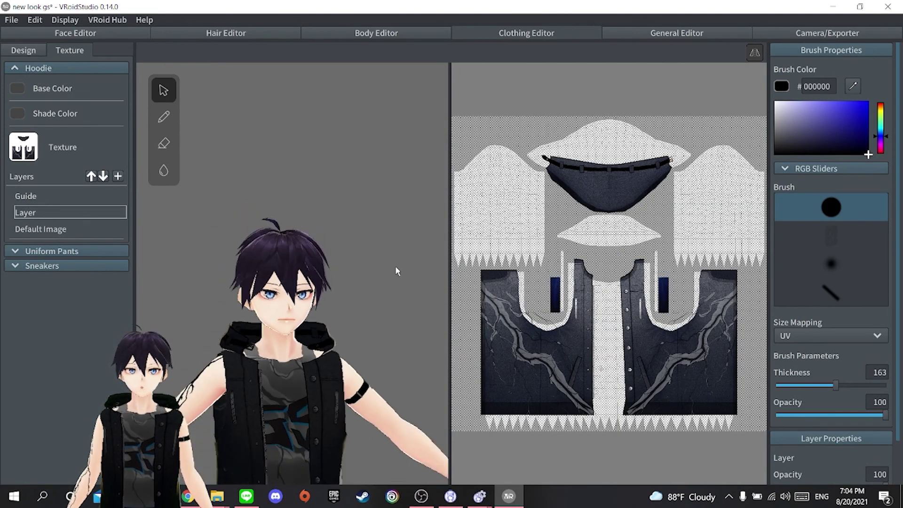
mouse_move(215, 502)
left_click(333, 447)
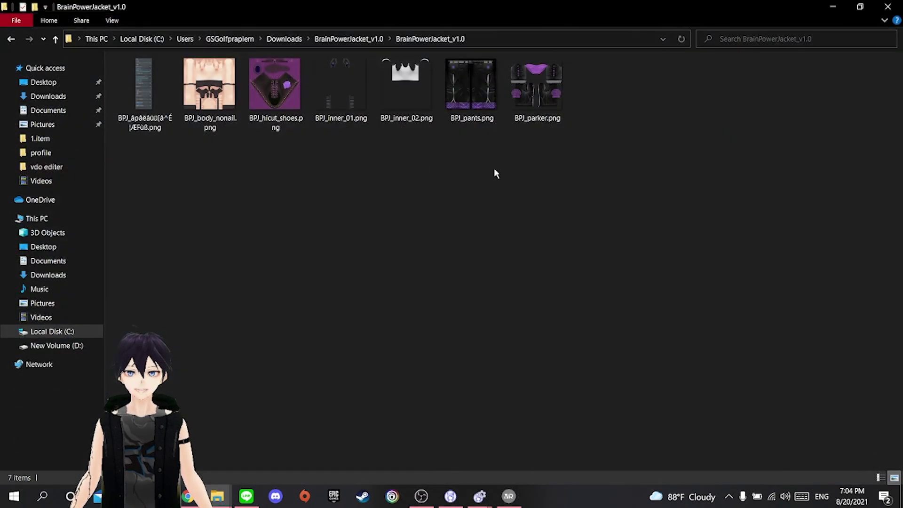
mouse_move(509, 496)
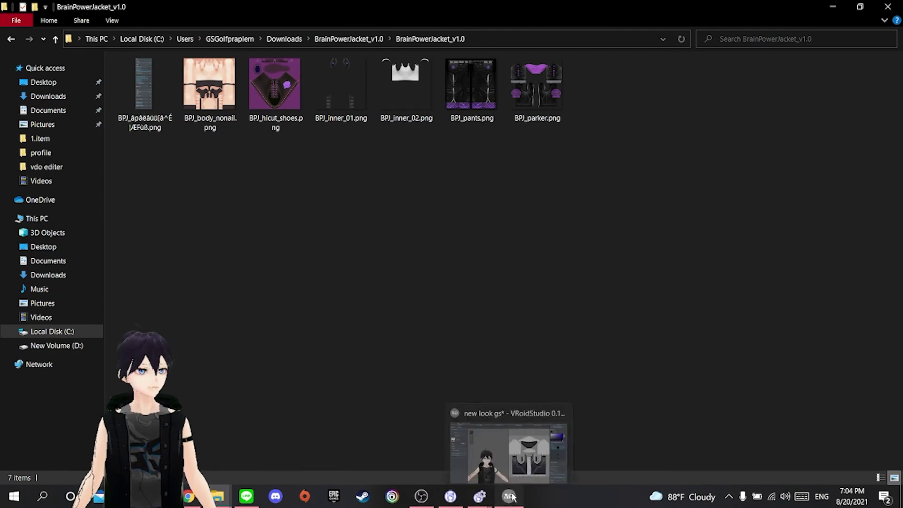
left_click(510, 447)
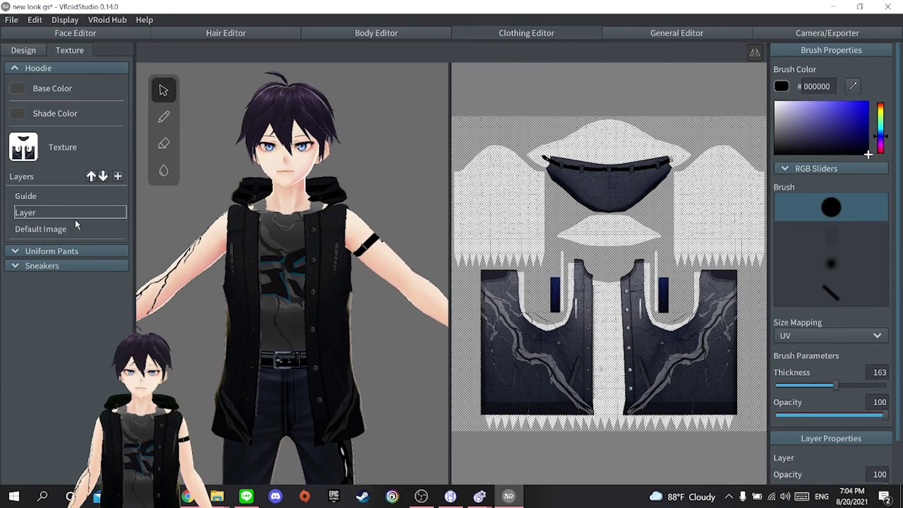
Step: Start an image import into the hoodie texture's Layer and browse to the inner BrainPowerJacket_v1.0 folder in Downloads
right_click(49, 215)
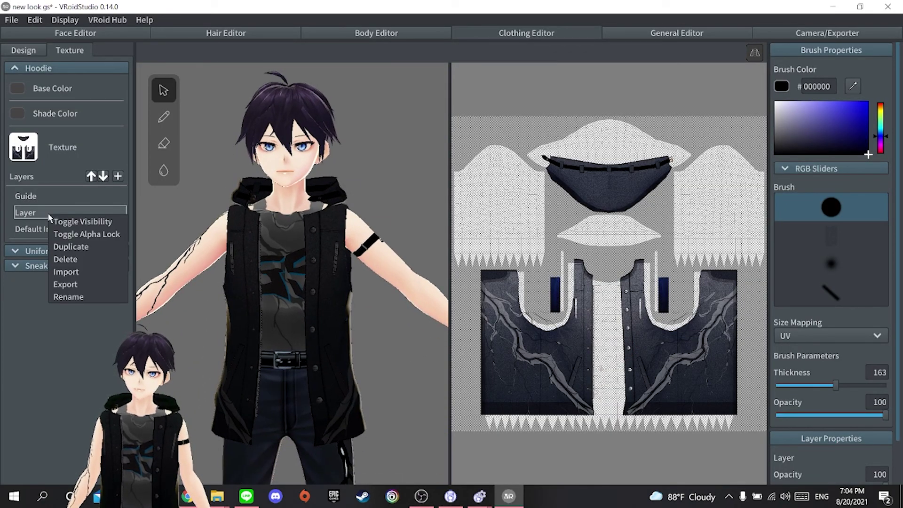
left_click(77, 271)
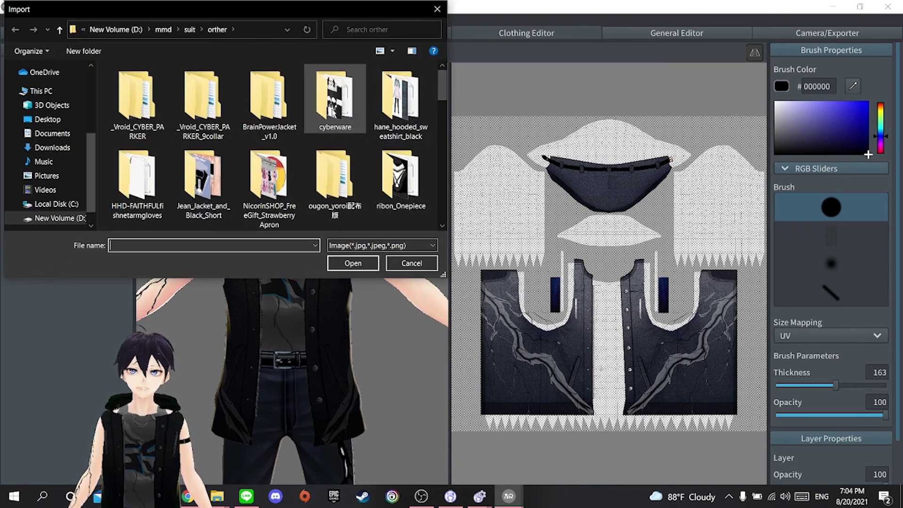
left_click(65, 147)
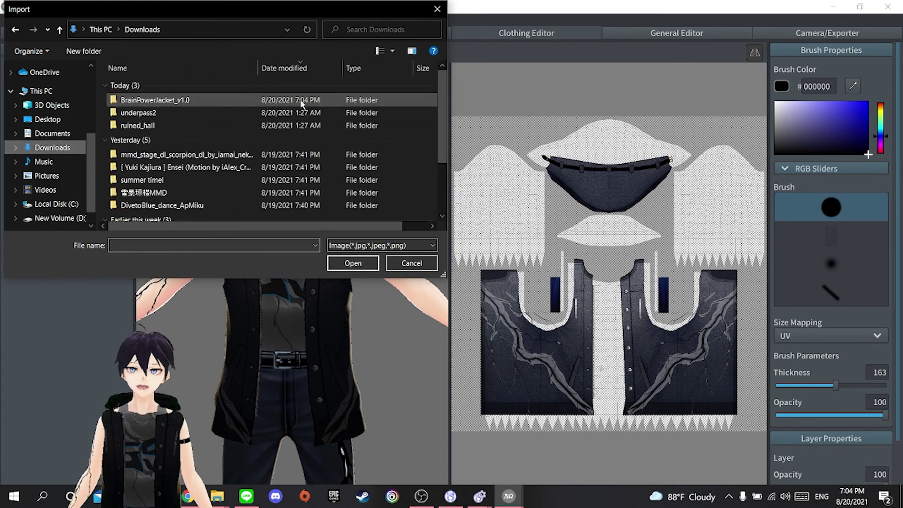
double_click(301, 100)
double_click(227, 87)
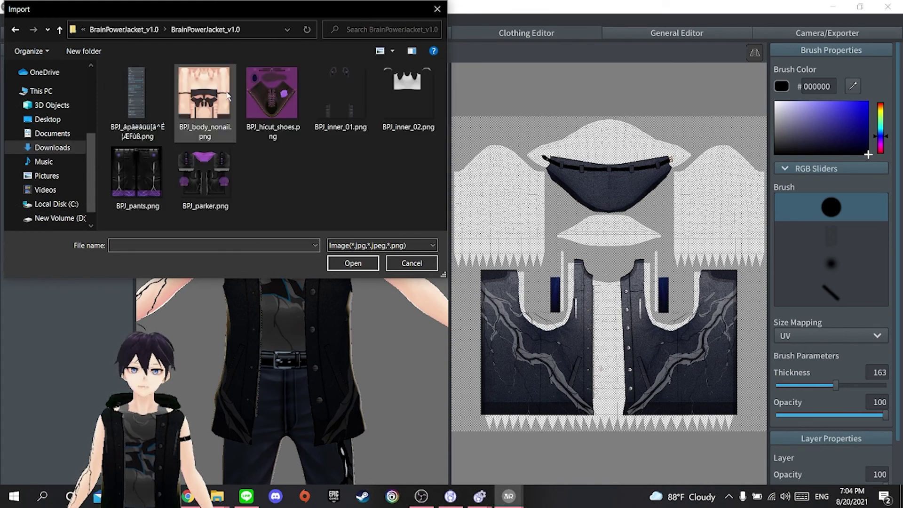